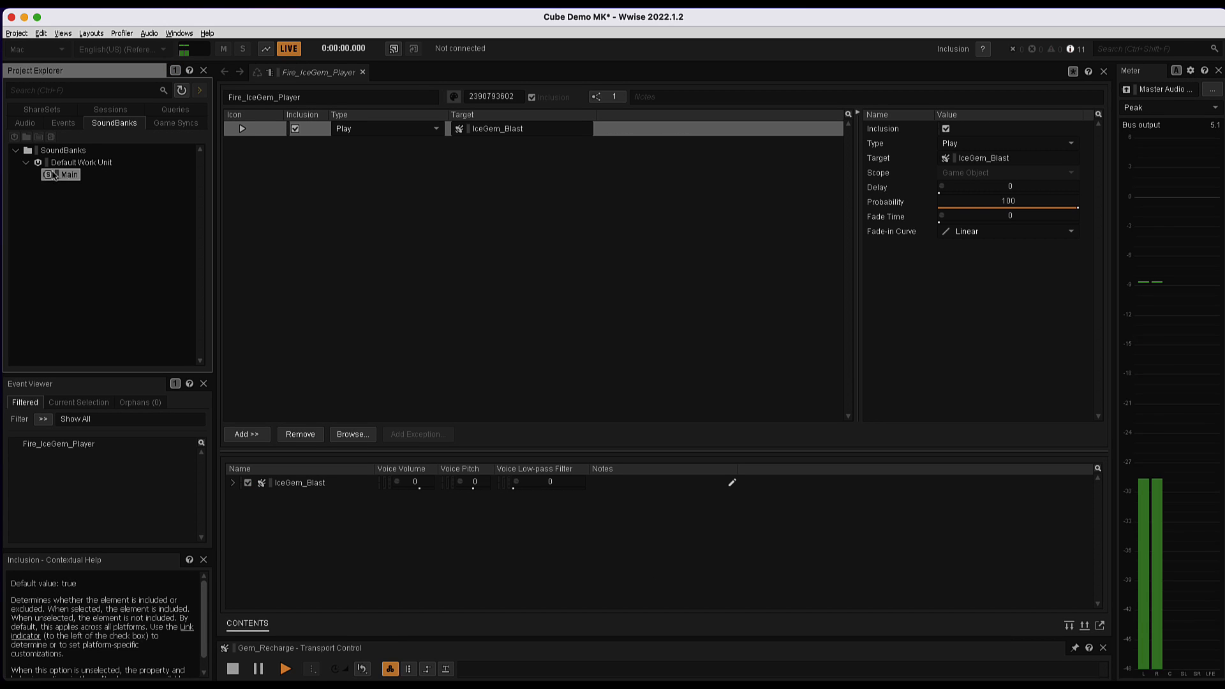
# Duplicate the Gem_Recharge sound inside the Actor-Mixer Hierarchy's Default Work Unit by copying and pasting it
pyautogui.click(15, 125)
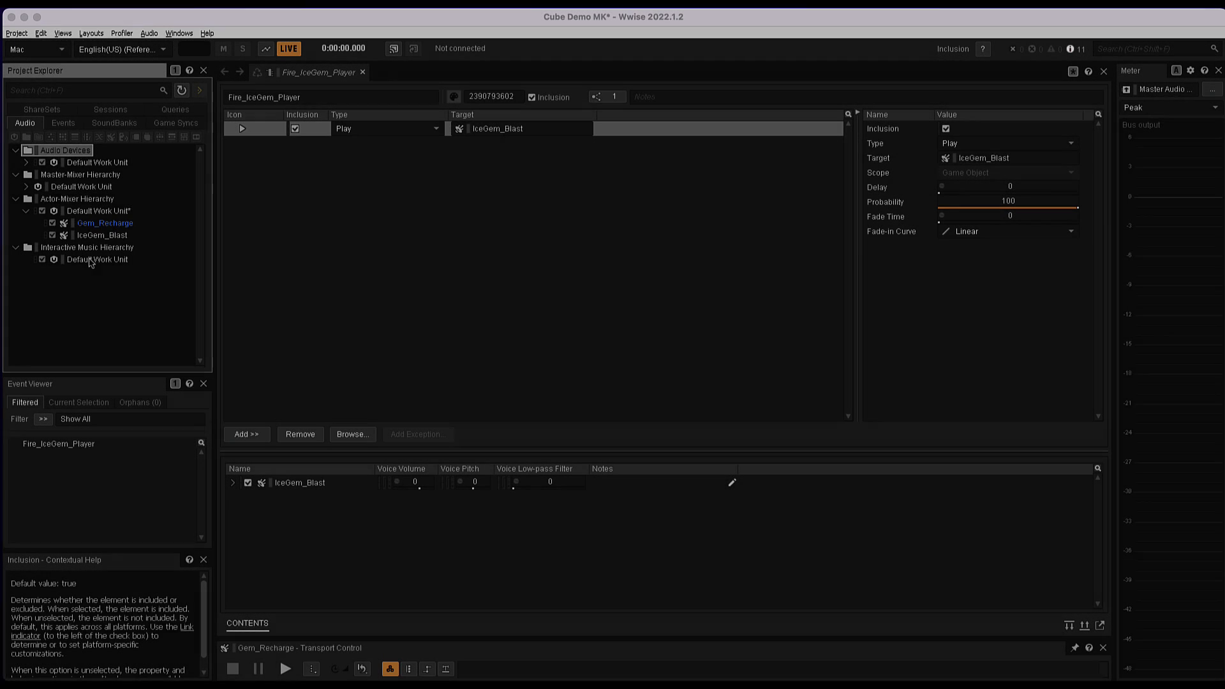
pyautogui.rightClick(112, 225)
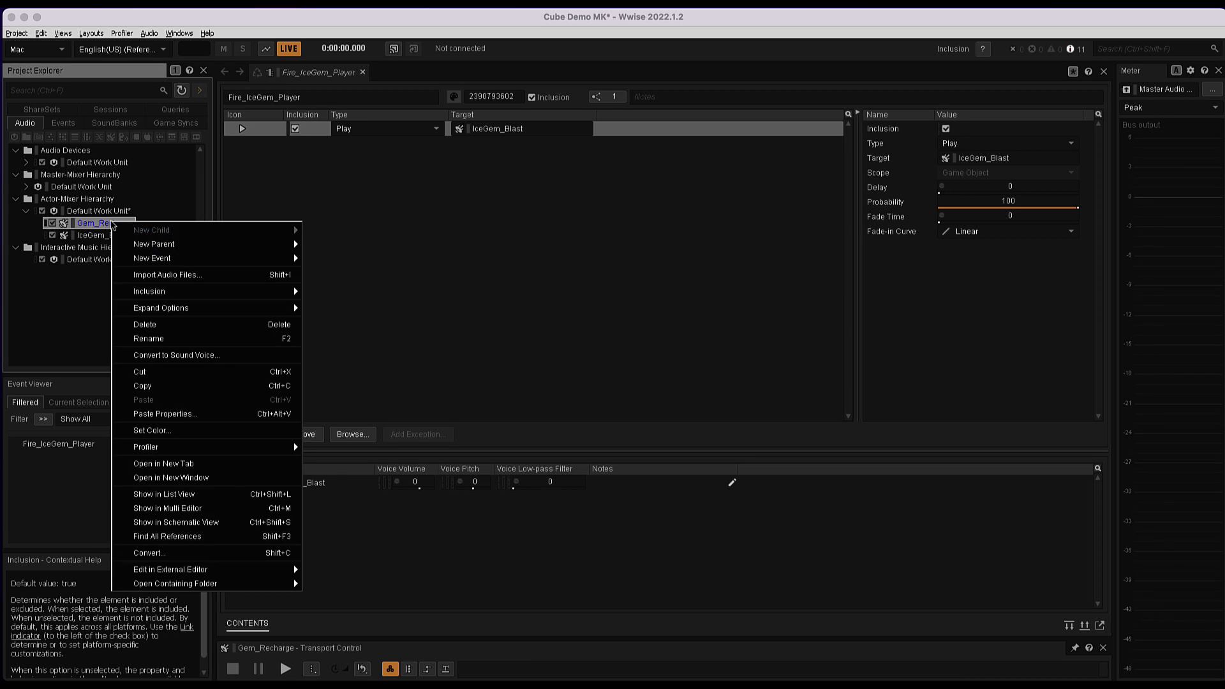
pyautogui.click(163, 384)
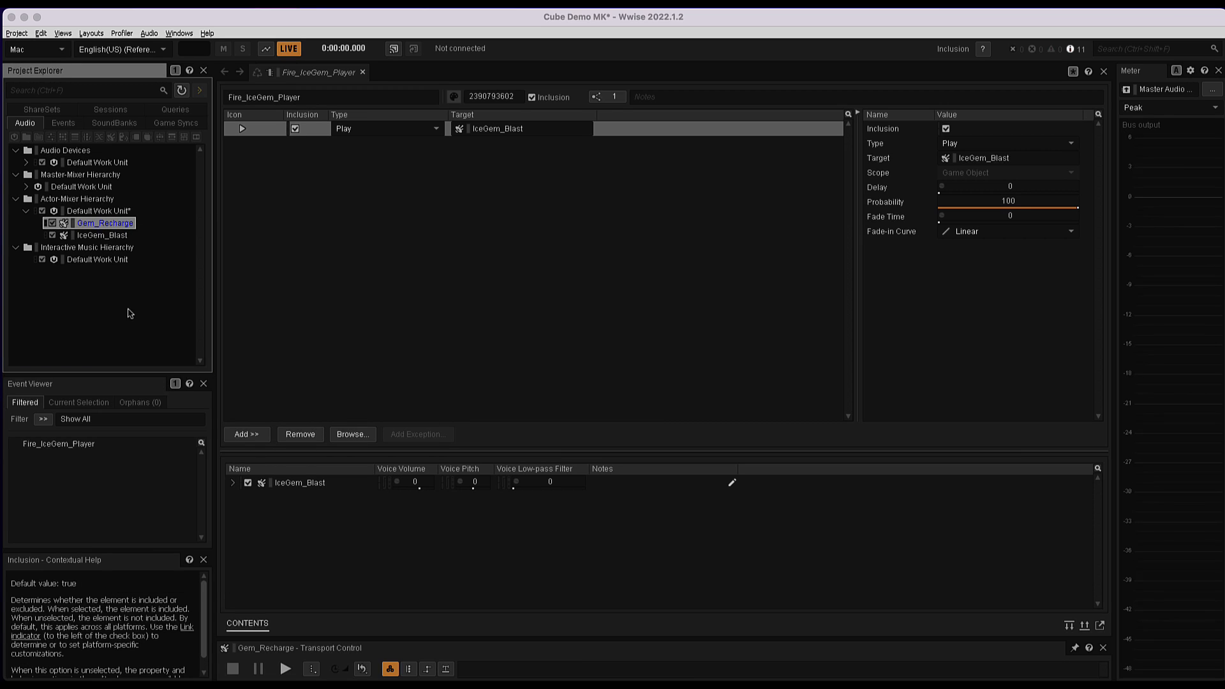
pyautogui.click(88, 212)
pyautogui.rightClick(88, 212)
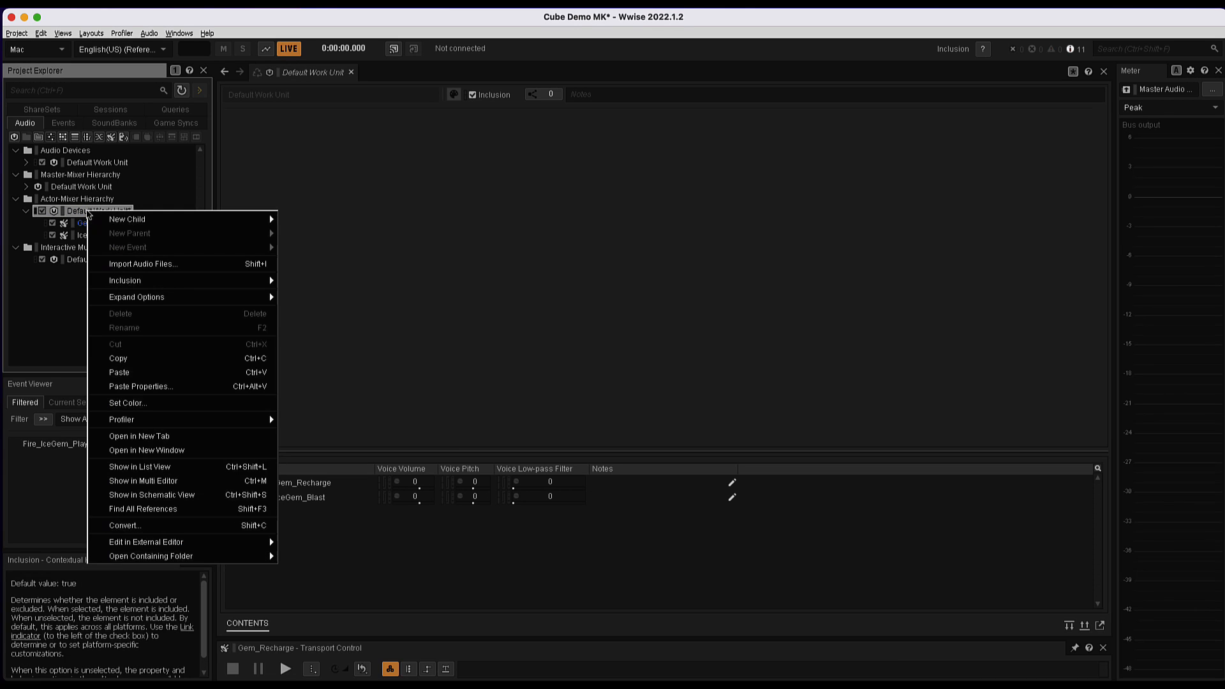
pyautogui.click(147, 372)
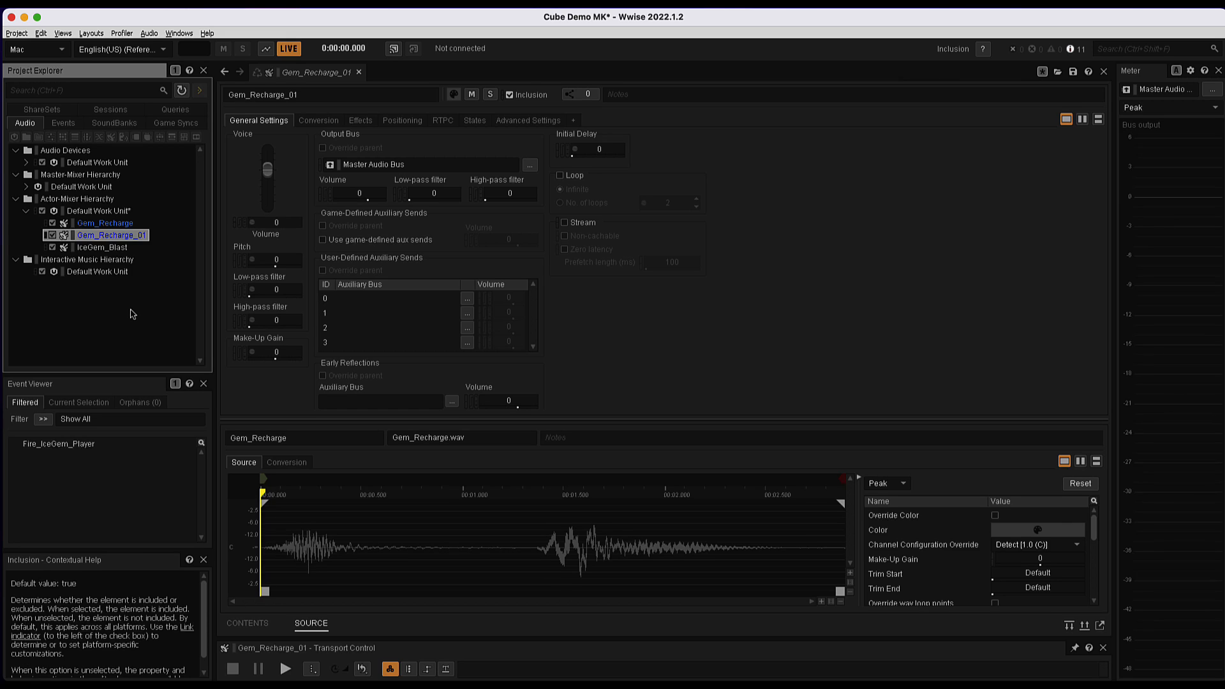
# Rename the pasted copy of the sound as Gem_Recharge_Magic
pyautogui.click(127, 237)
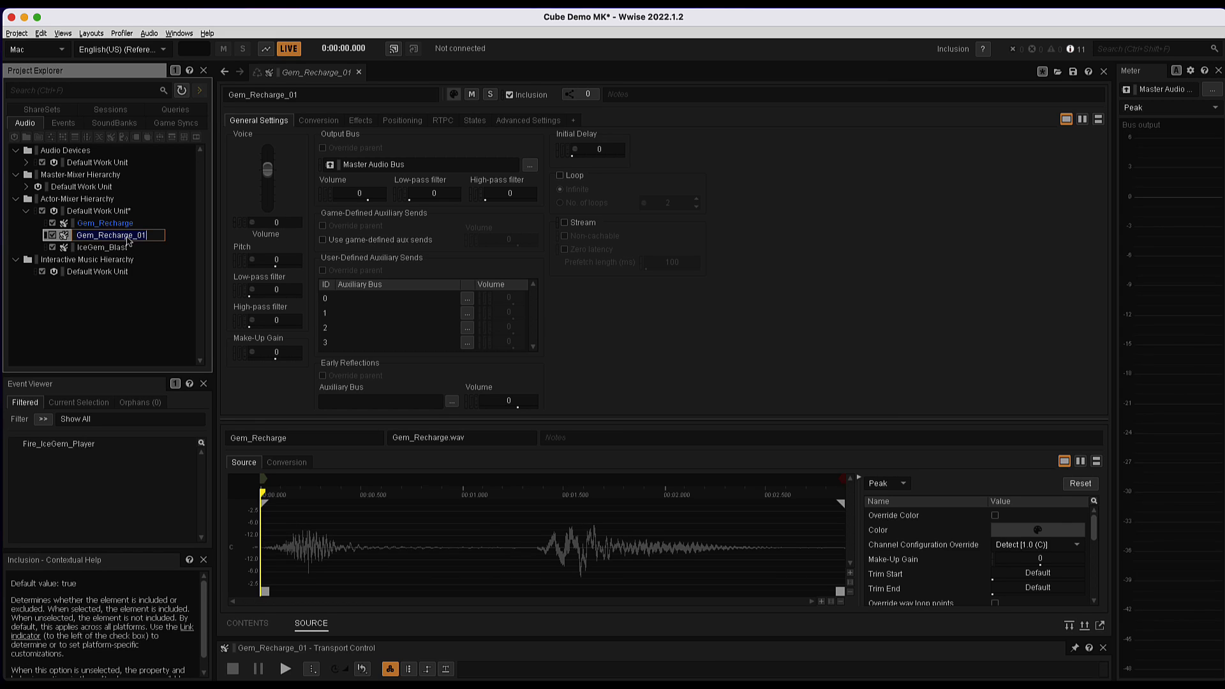
pyautogui.press('BackSpace')
pyautogui.press('BackSpace')
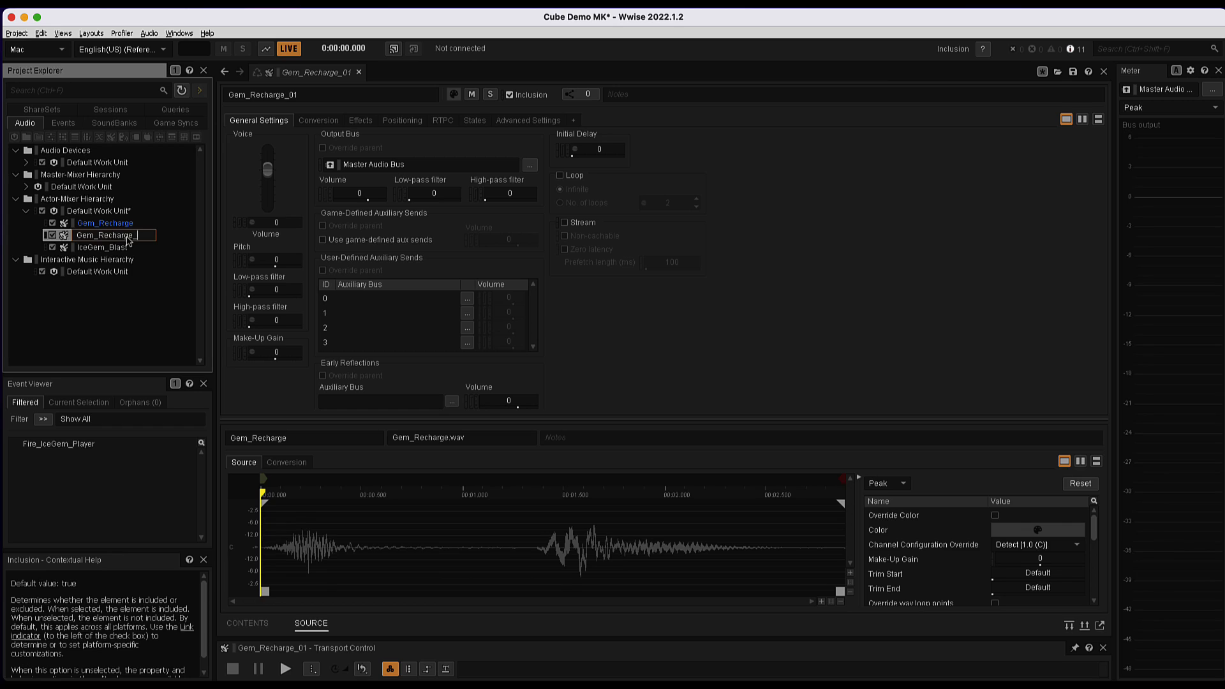
pyautogui.write('Magic')
pyautogui.press('Return')
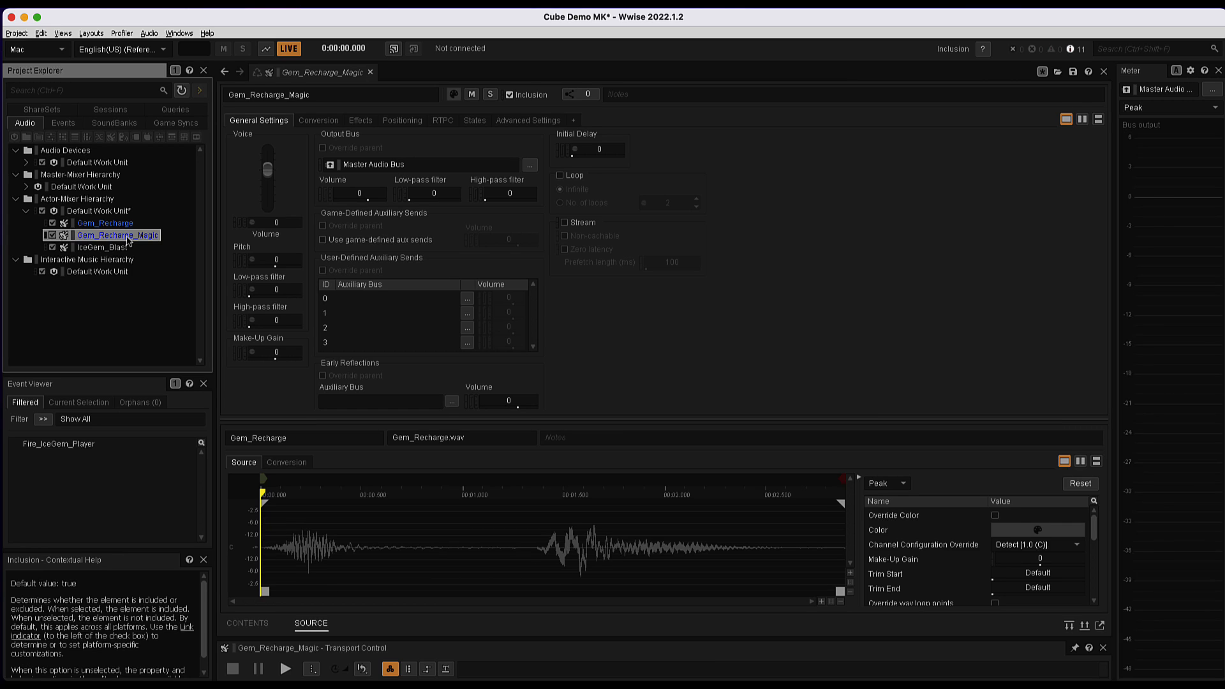
# Rename the original Gem_Recharge sound as Gem_Recharge_Whoosh
pyautogui.click(99, 225)
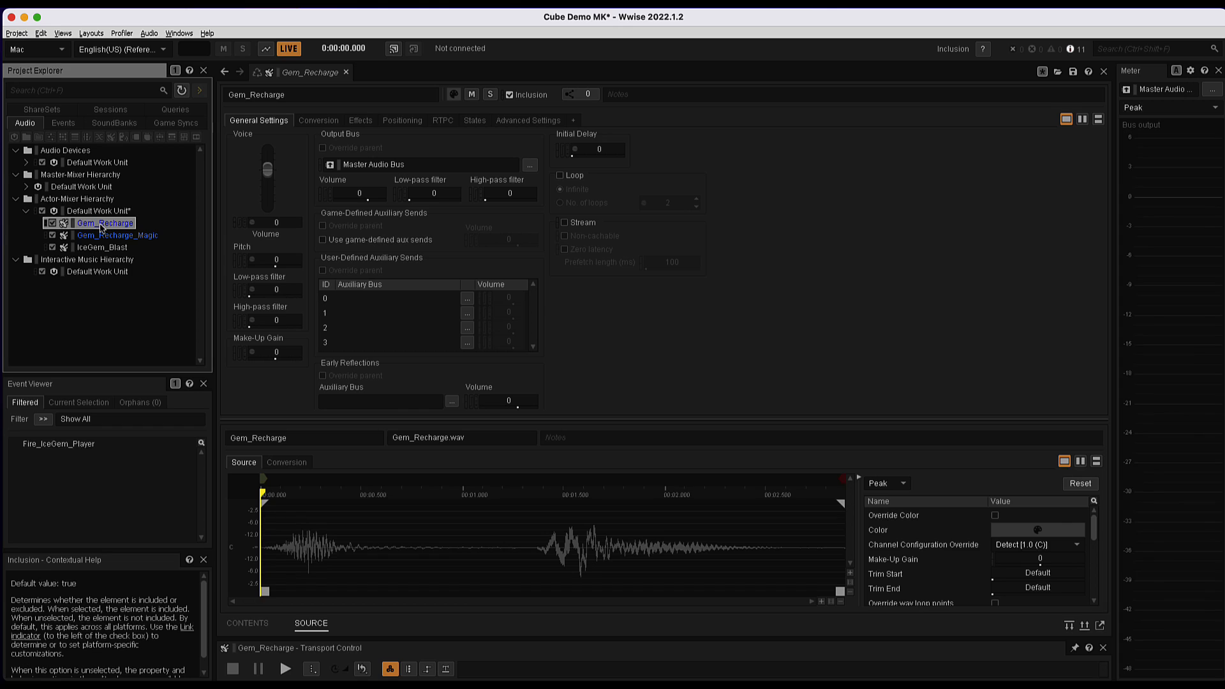
pyautogui.click(101, 225)
pyautogui.write('_Whoosh')
pyautogui.press('Return')
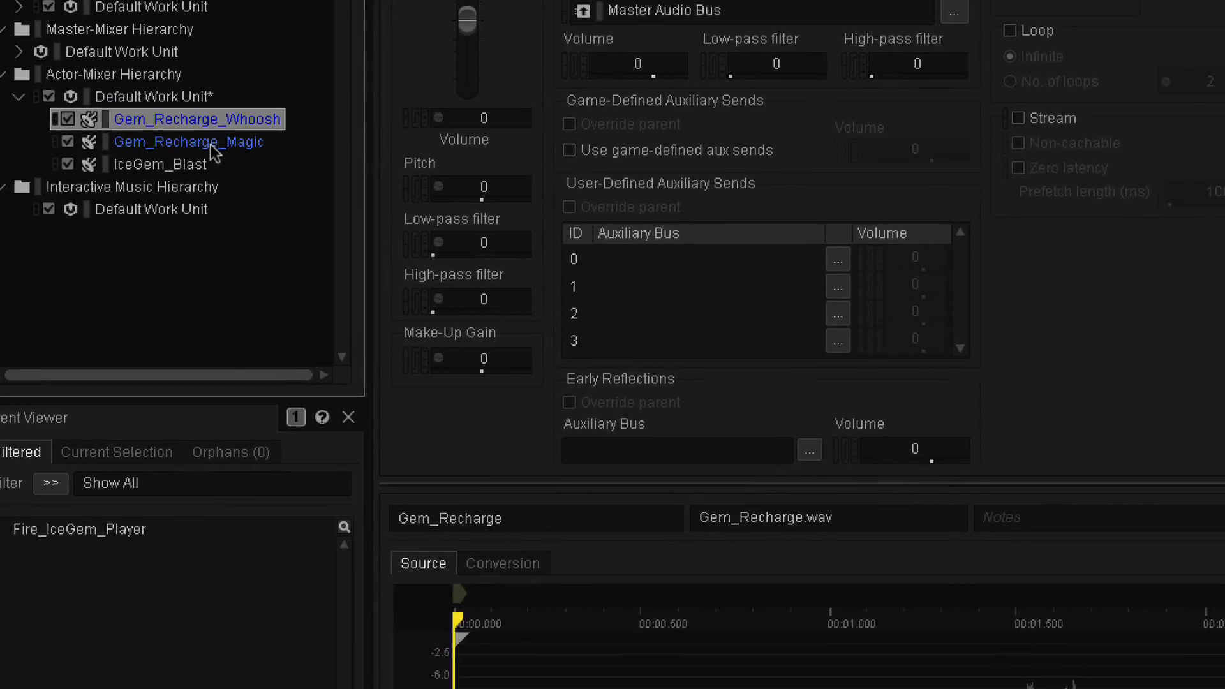
# Compare the source audio files used by Gem_Recharge_Magic, IceGem_Blast and Gem_Recharge_Whoosh
pyautogui.click(210, 144)
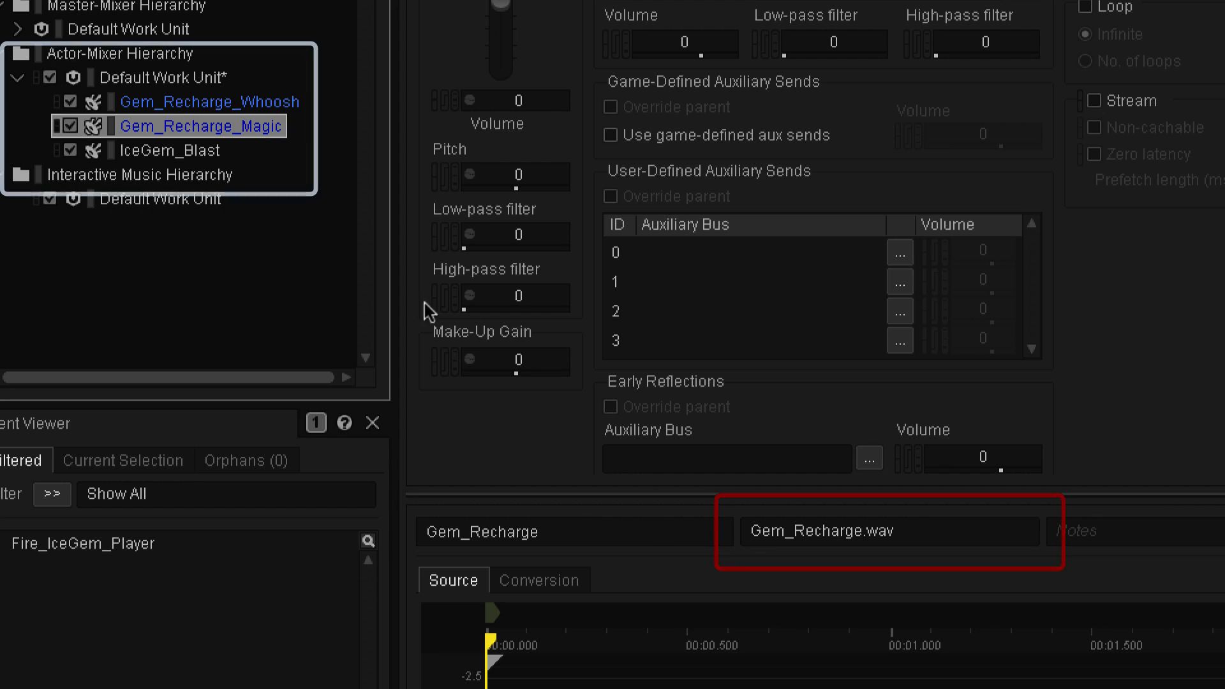
pyautogui.click(190, 152)
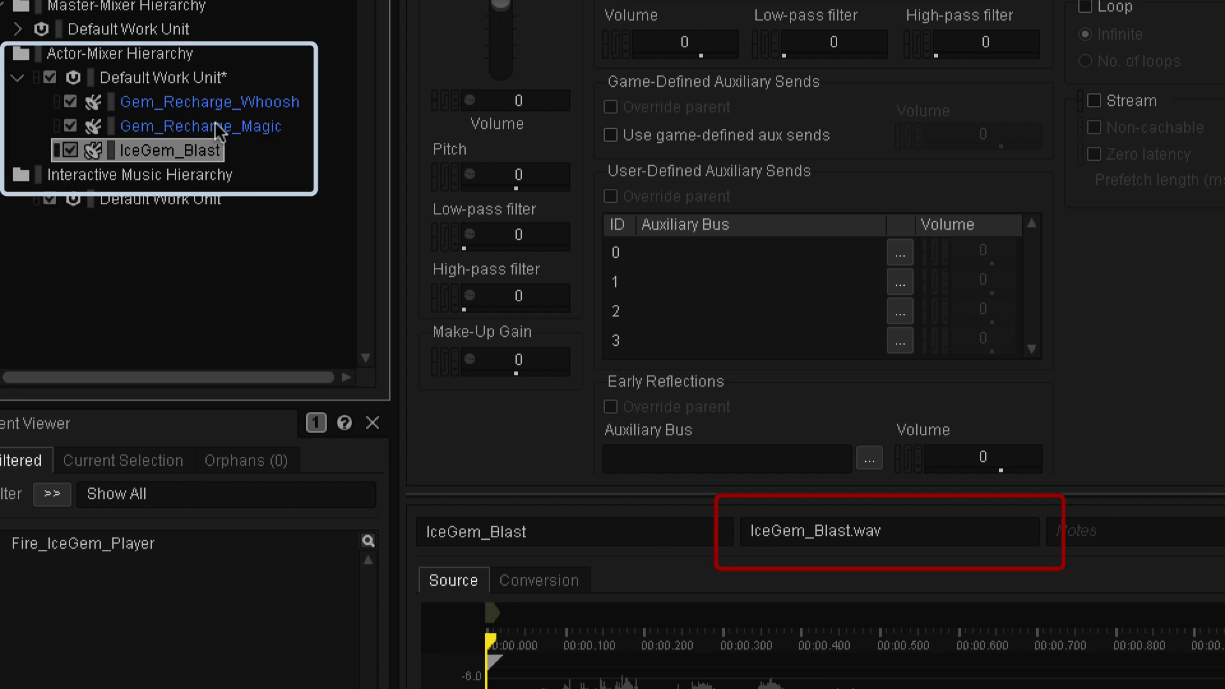
pyautogui.click(217, 128)
pyautogui.click(220, 103)
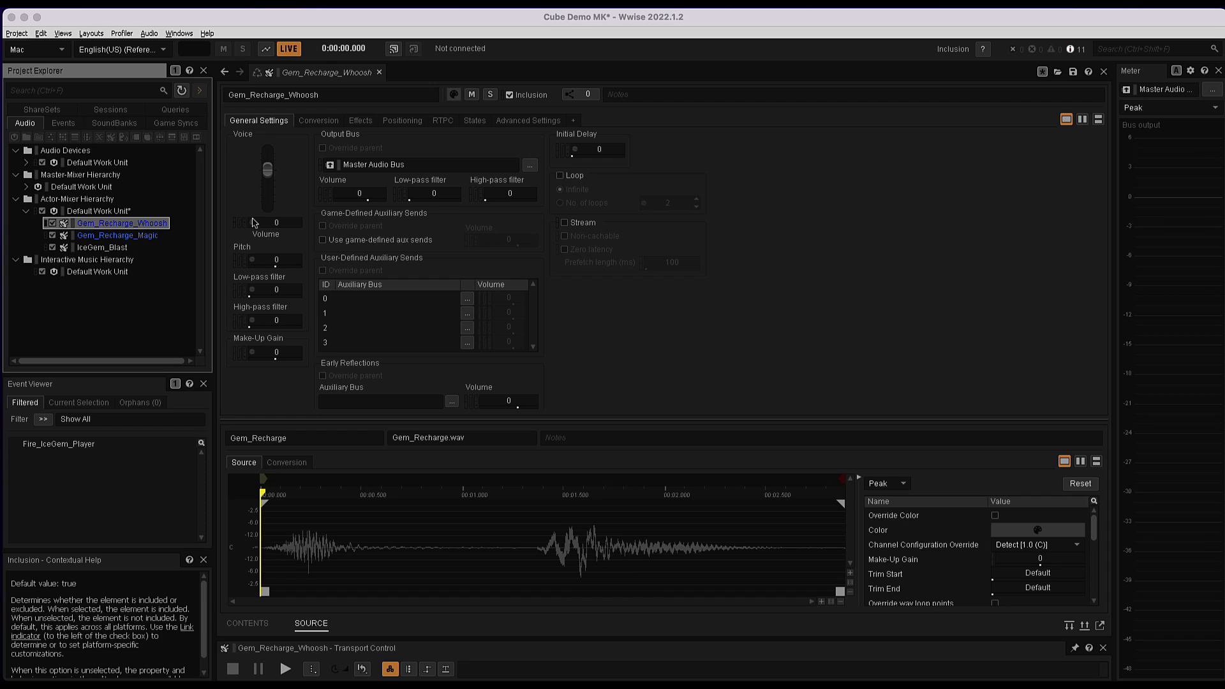
# Enable the pitch Randomizer on Gem_Recharge_Whoosh with a Min Offset of -152 and a Max Offset of 177
pyautogui.moveTo(275, 270)
pyautogui.mouseDown()
pyautogui.moveTo(264, 275)
pyautogui.moveTo(304, 274)
pyautogui.moveTo(277, 270)
pyautogui.mouseUp()
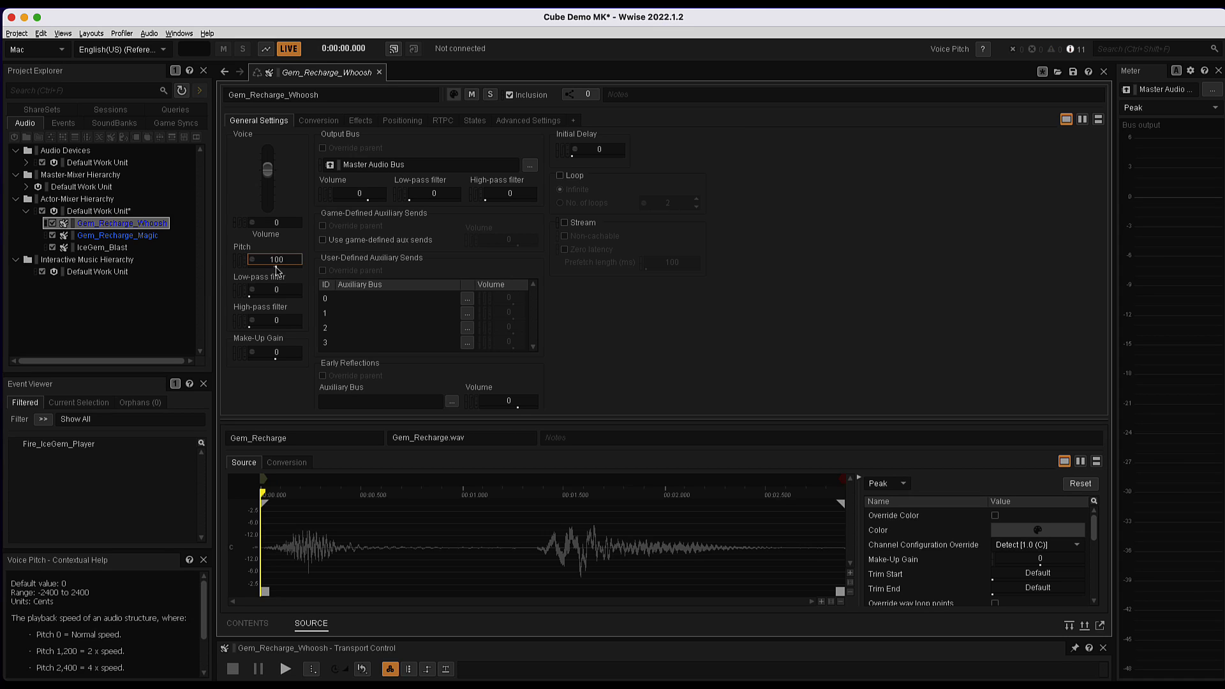
pyautogui.doubleClick(277, 270)
pyautogui.click(253, 263)
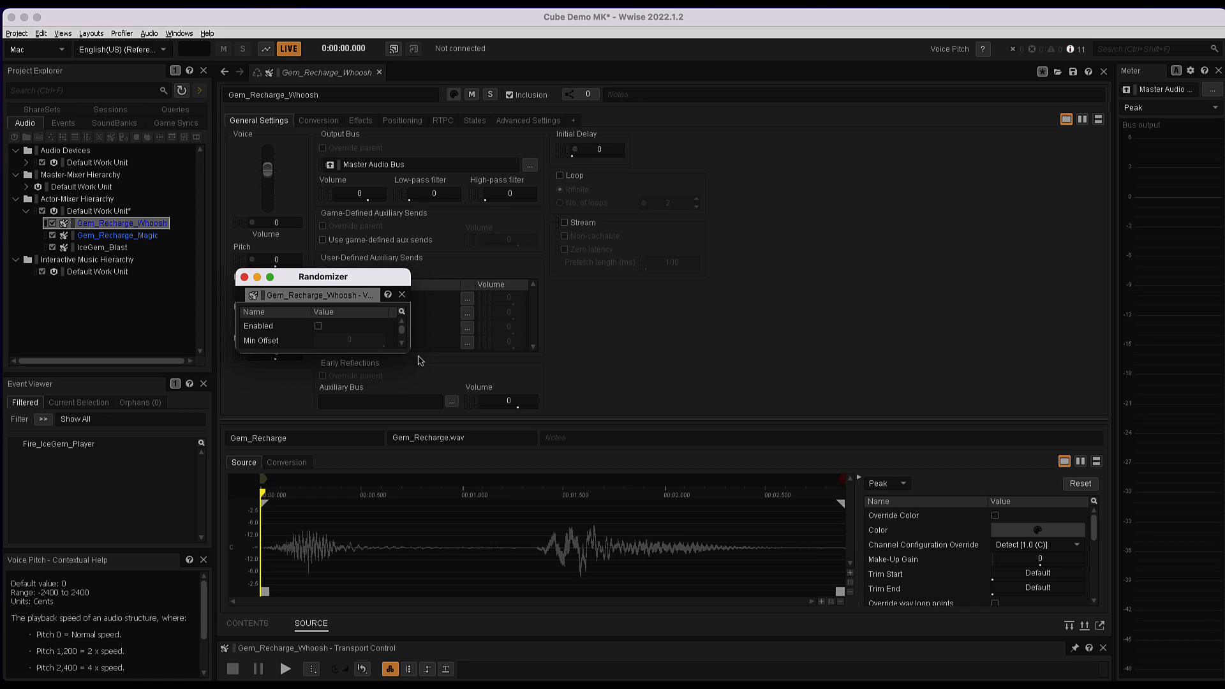
pyautogui.moveTo(408, 352); pyautogui.dragTo(411, 391)
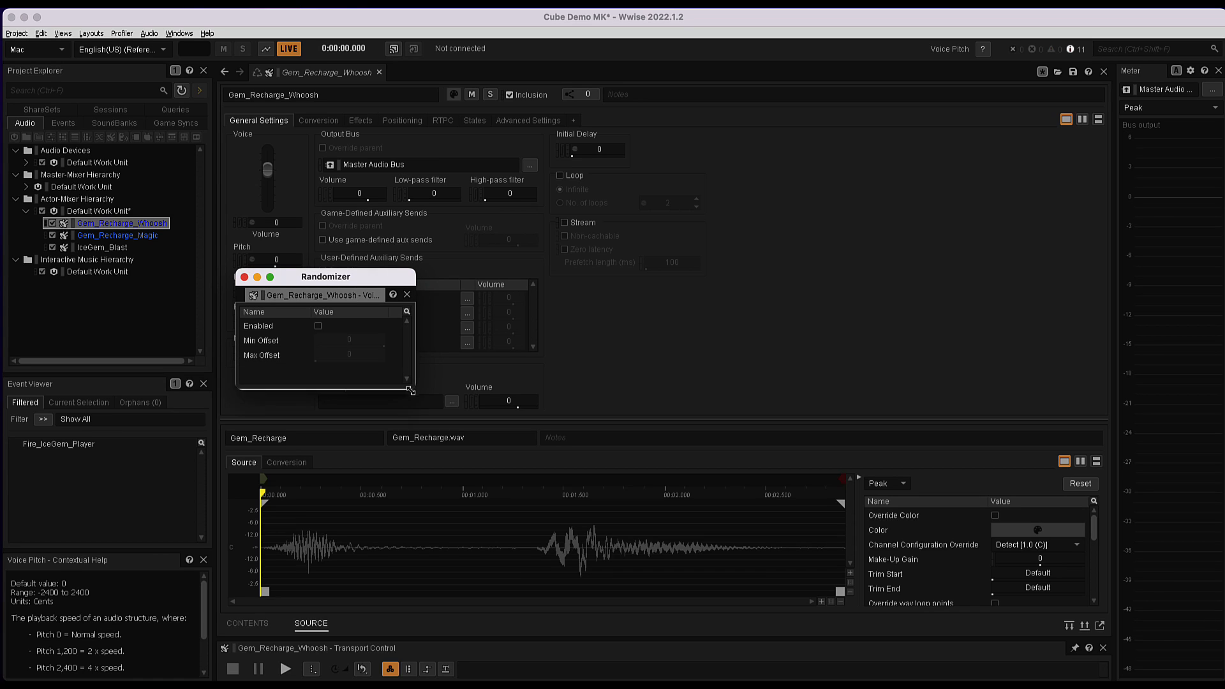
pyautogui.click(318, 326)
pyautogui.click(377, 340)
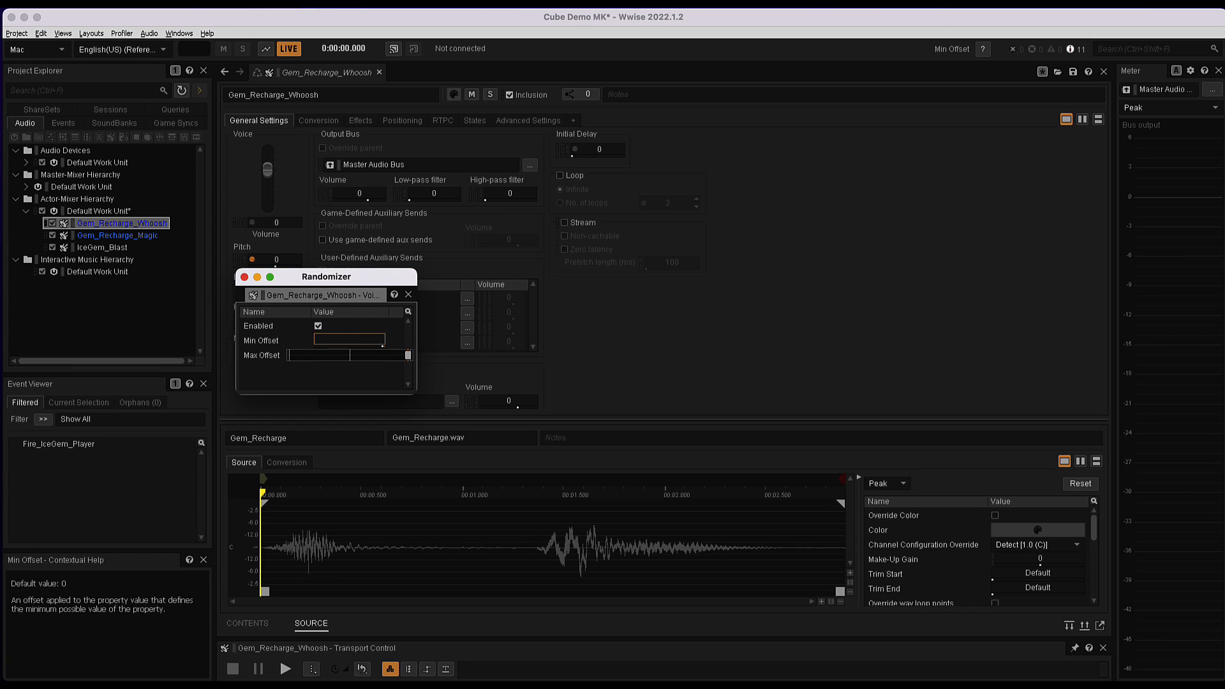
pyautogui.write('-152')
pyautogui.press('Return')
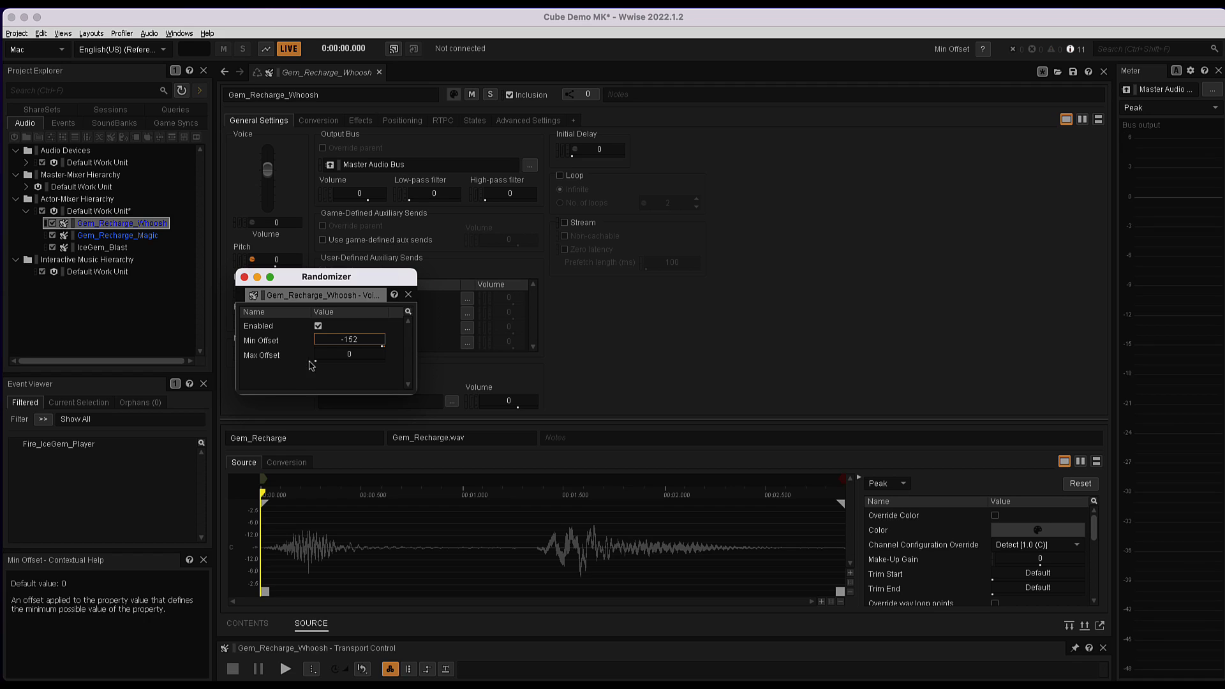
pyautogui.click(317, 358)
pyautogui.write('177')
pyautogui.press('Return')
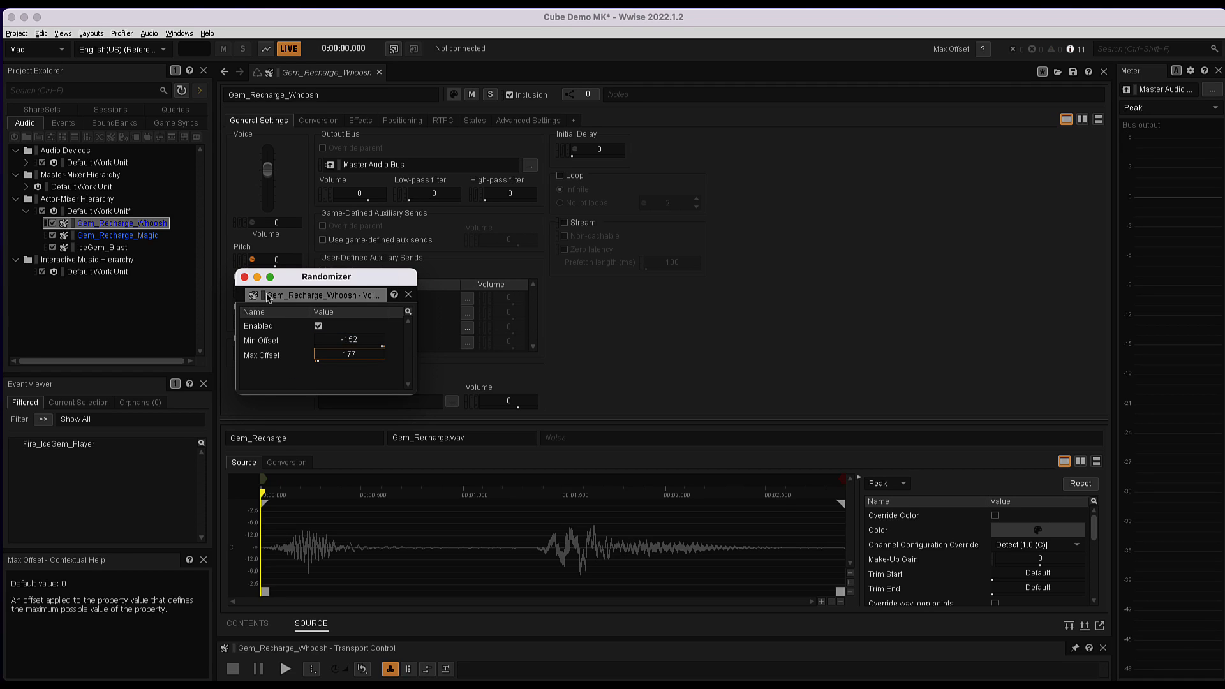
pyautogui.click(244, 277)
# Play Gem_Recharge_Whoosh several times to audition its pitch randomization
pyautogui.click(285, 670)
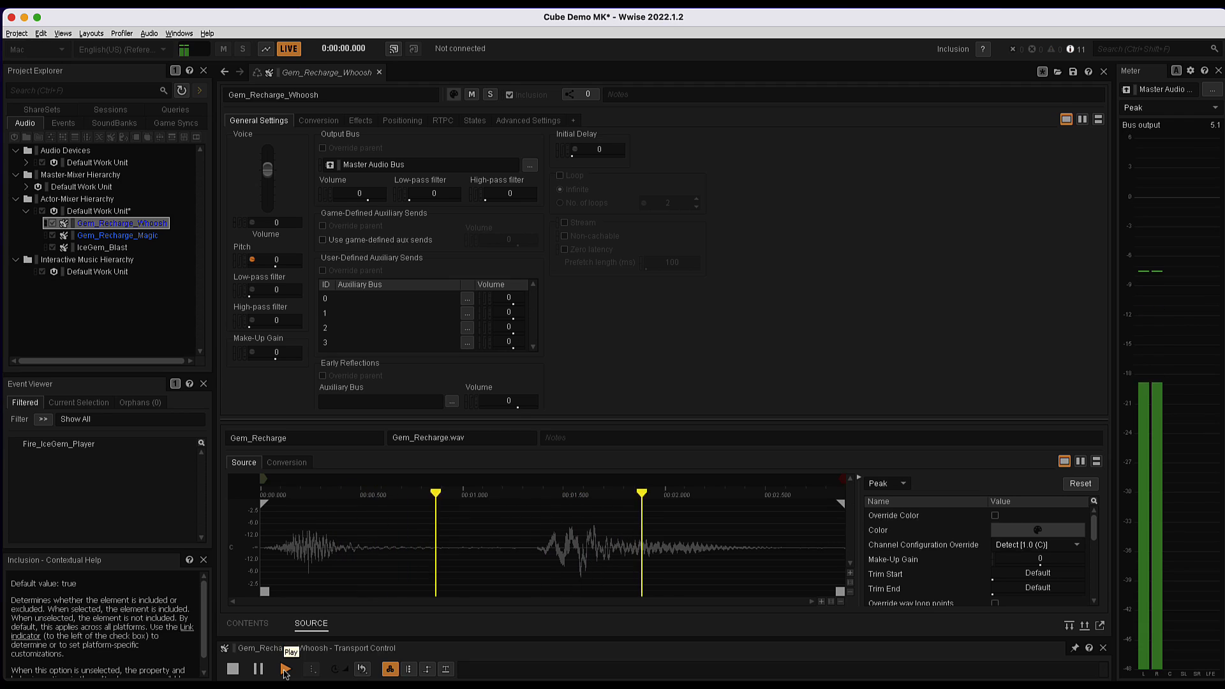
pyautogui.click(285, 670)
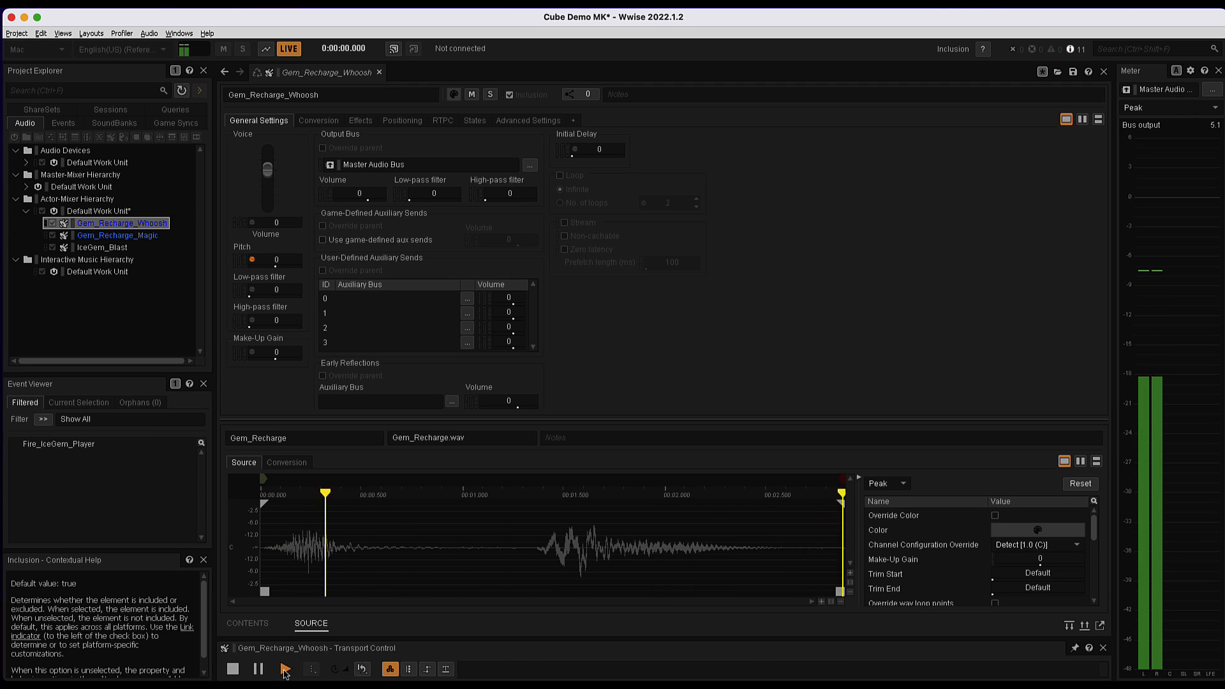
pyautogui.click(285, 670)
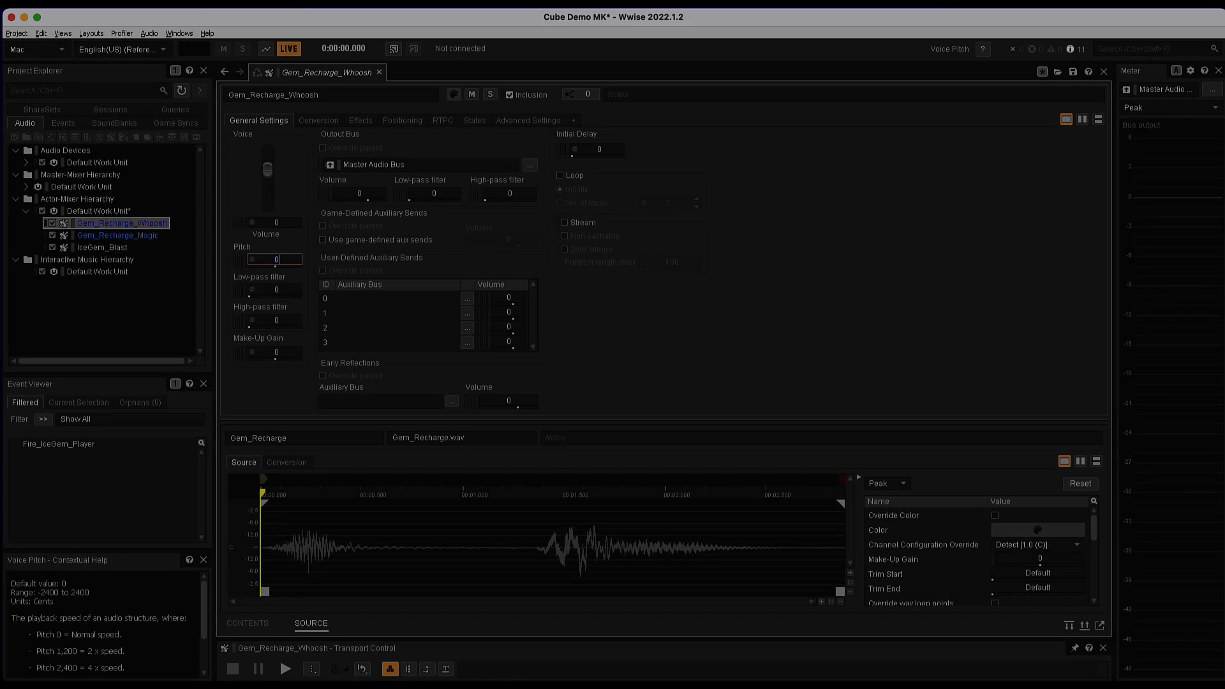
# Raise the pitch of Gem_Recharge_Whoosh to 610 and audition the sound
pyautogui.moveTo(276, 259); pyautogui.dragTo(272, 275)
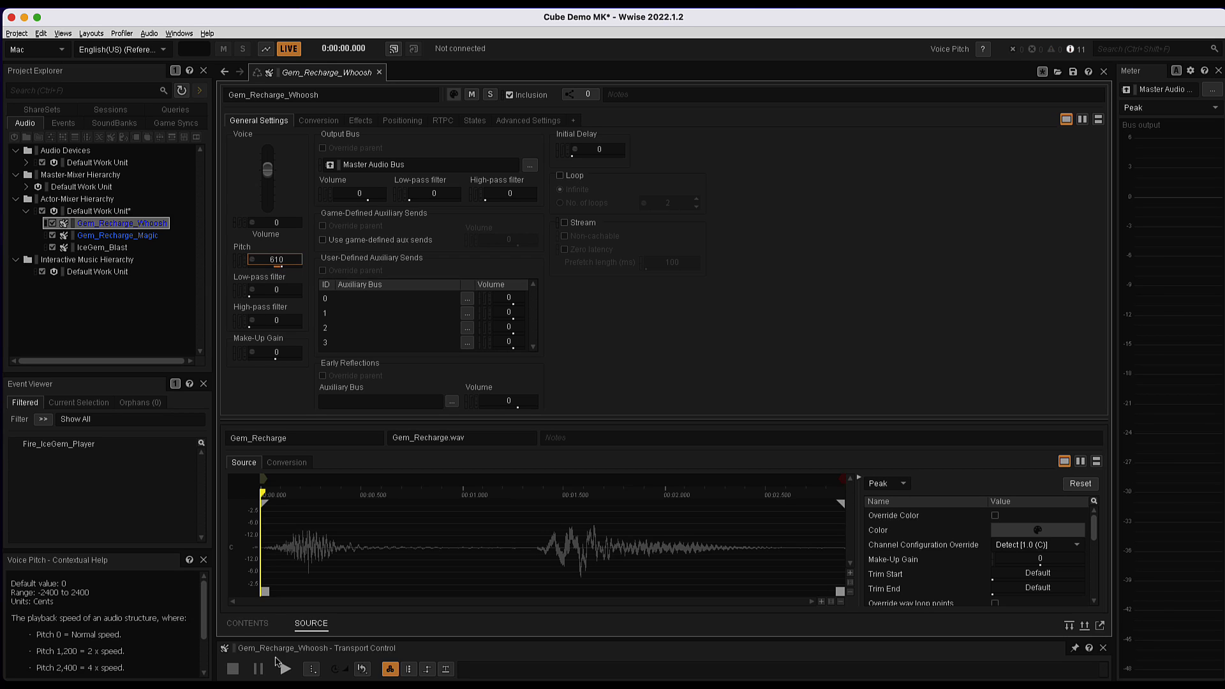
pyautogui.click(284, 668)
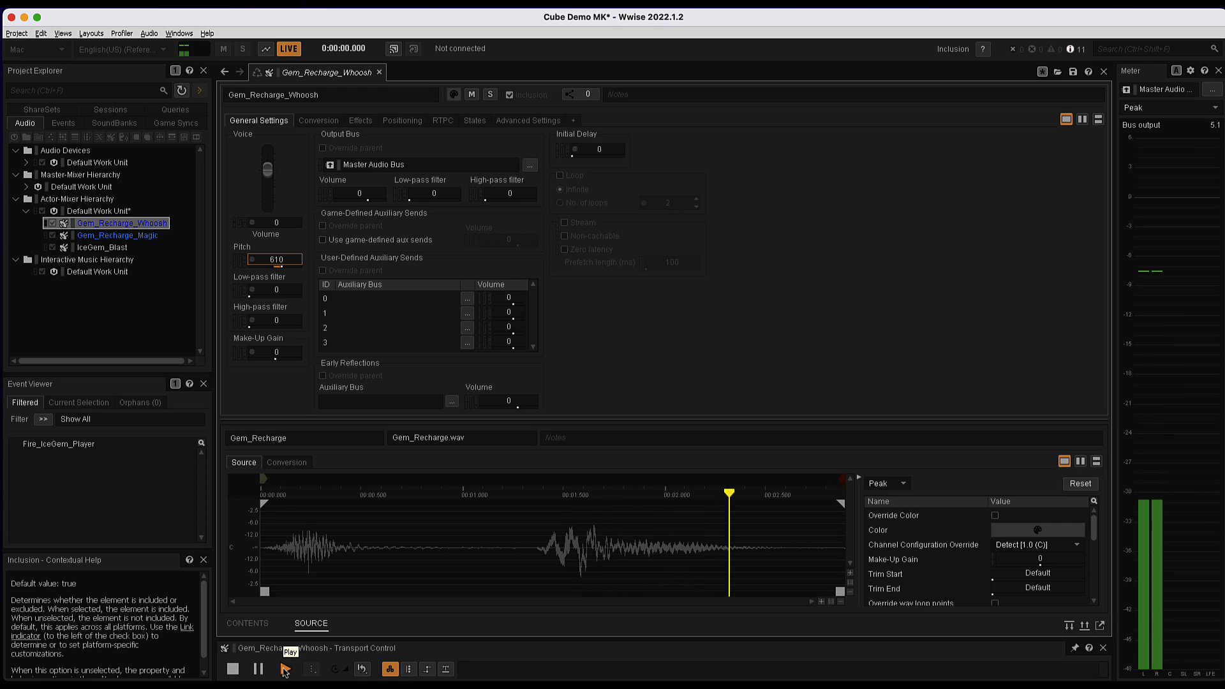
pyautogui.click(284, 668)
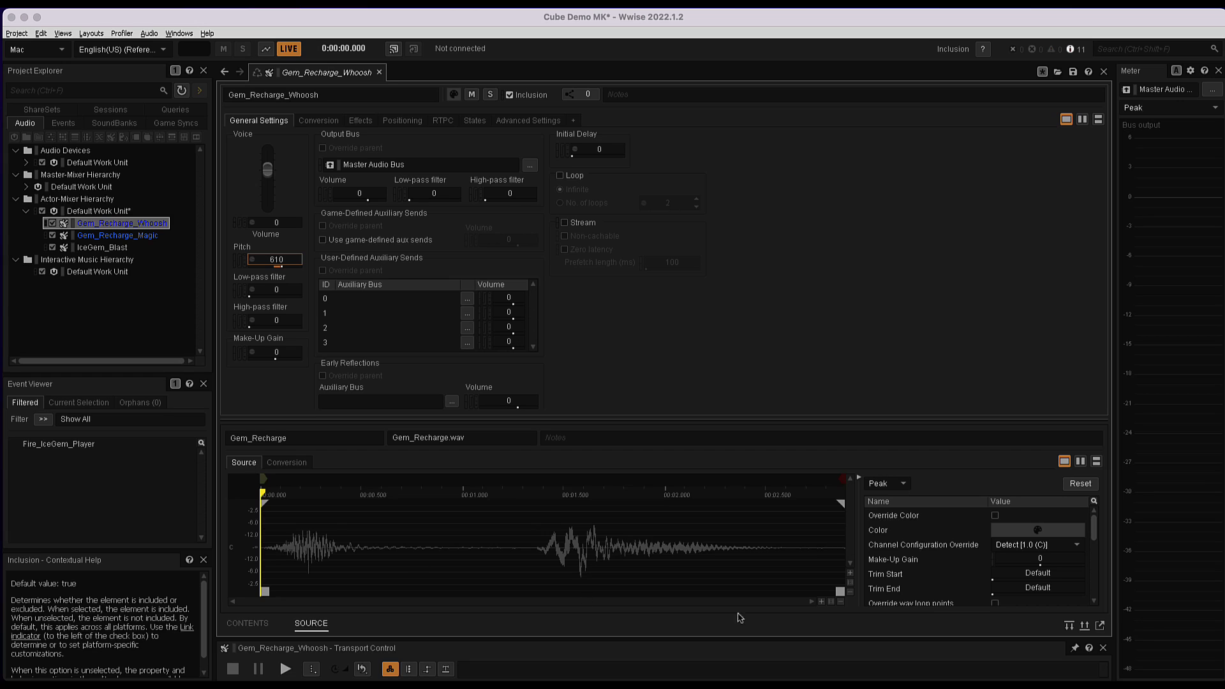
# Trim the end of the Gem_Recharge_Whoosh source to about 1.35 s, just before the second burst, and audition it
pyautogui.moveTo(839, 592); pyautogui.dragTo(527, 590)
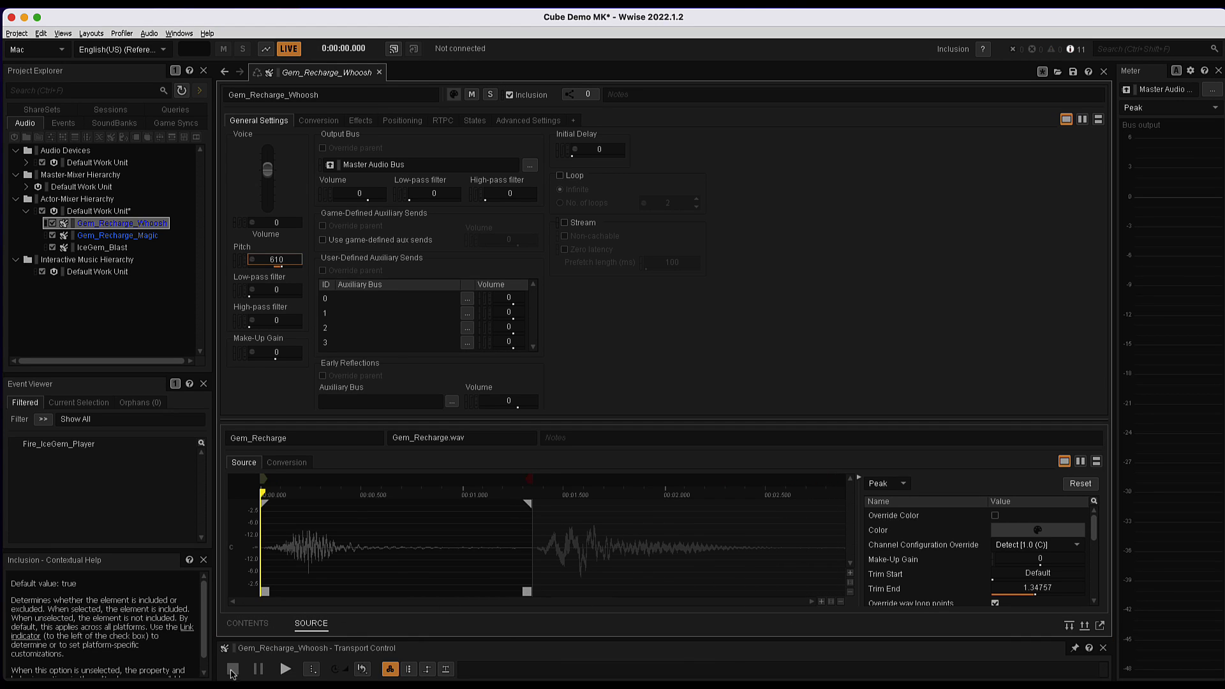
pyautogui.click(285, 668)
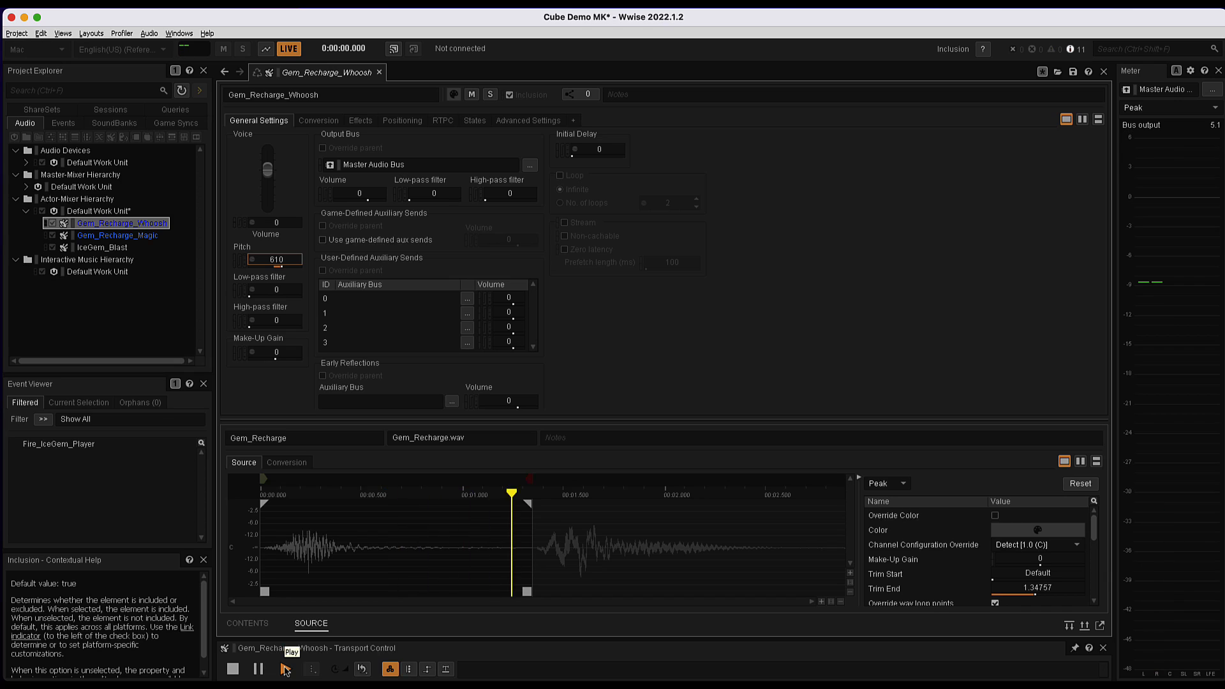
pyautogui.click(286, 670)
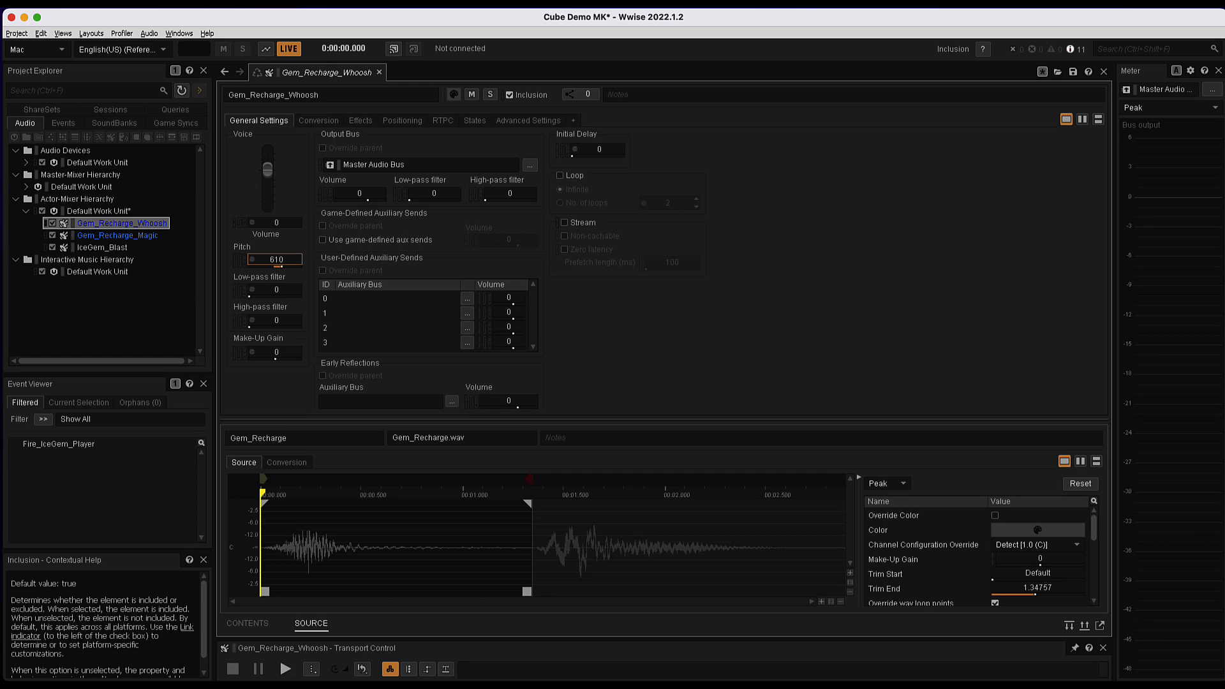
# Trim the start of the Gem_Recharge_Magic source to about 1.35 s, keeping only the second burst, and audition it
pyautogui.click(126, 236)
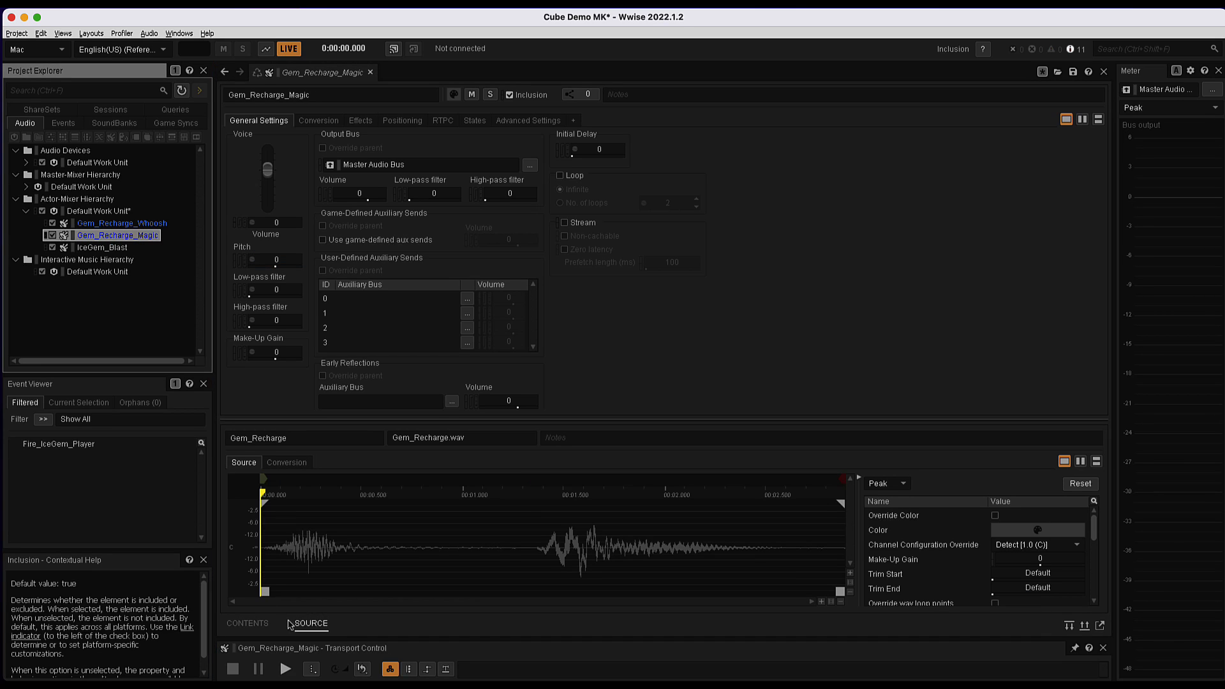
pyautogui.moveTo(264, 591); pyautogui.dragTo(537, 592)
pyautogui.click(285, 668)
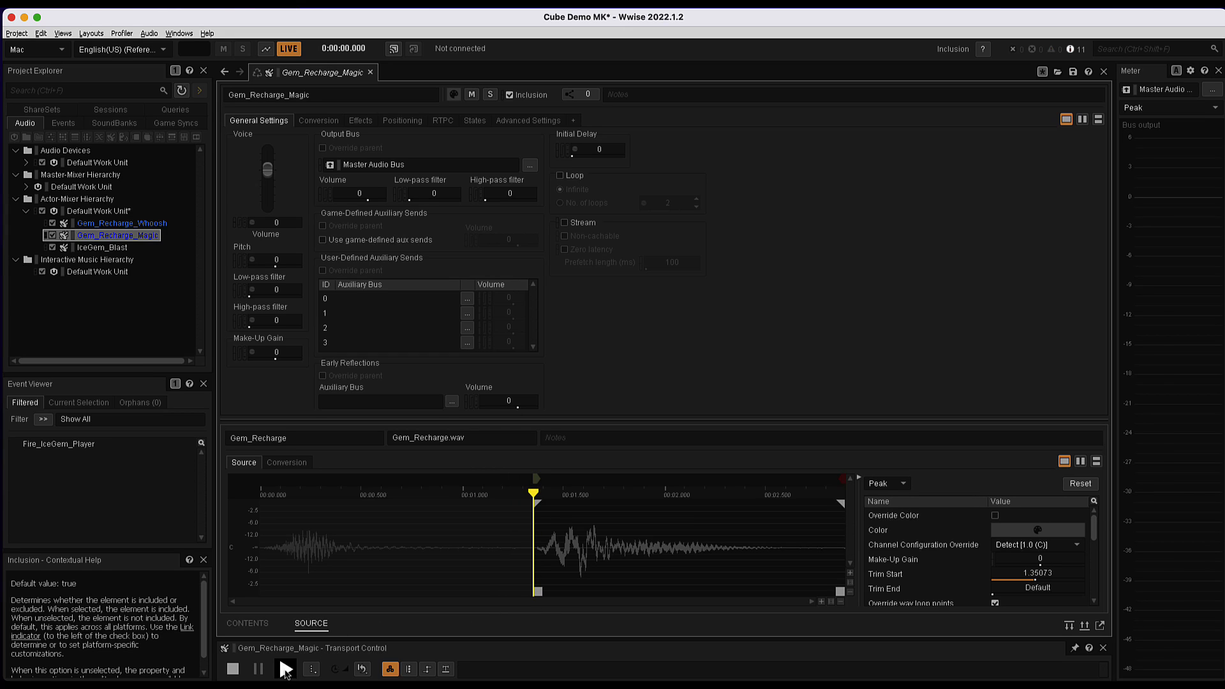
pyautogui.click(285, 668)
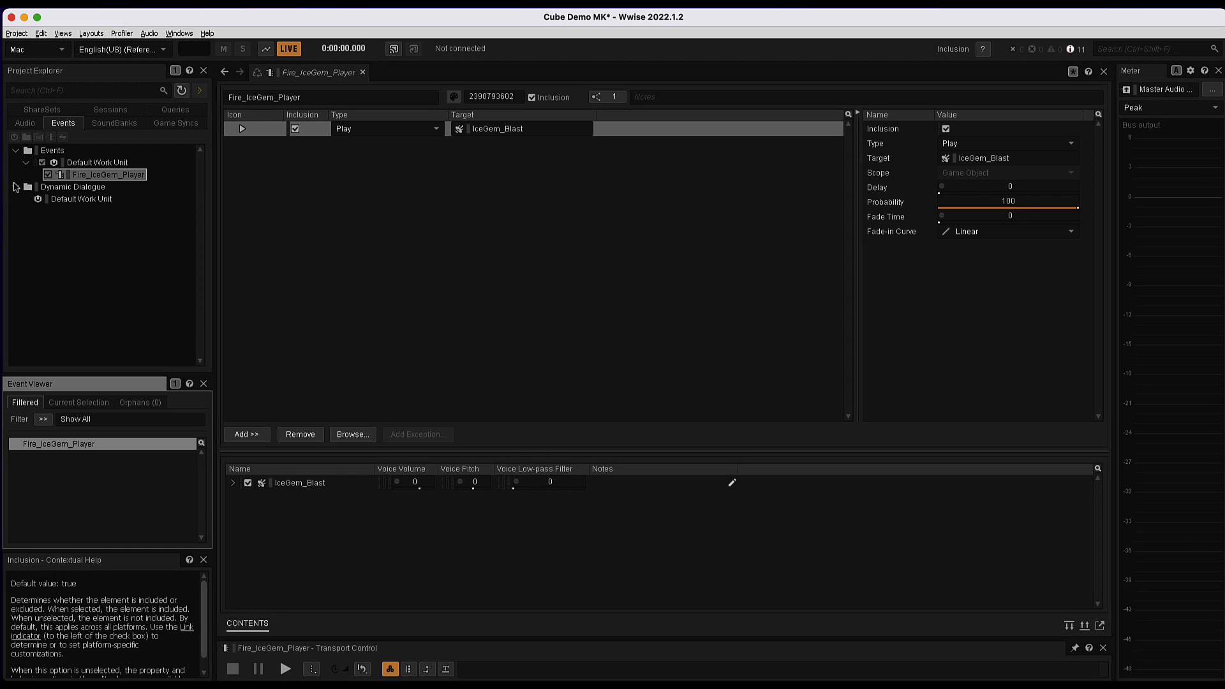
# Add Gem_Recharge_Whoosh and Gem_Recharge_Magic as Play actions to the Fire_IceGem_Player event and play the event
pyautogui.click(25, 123)
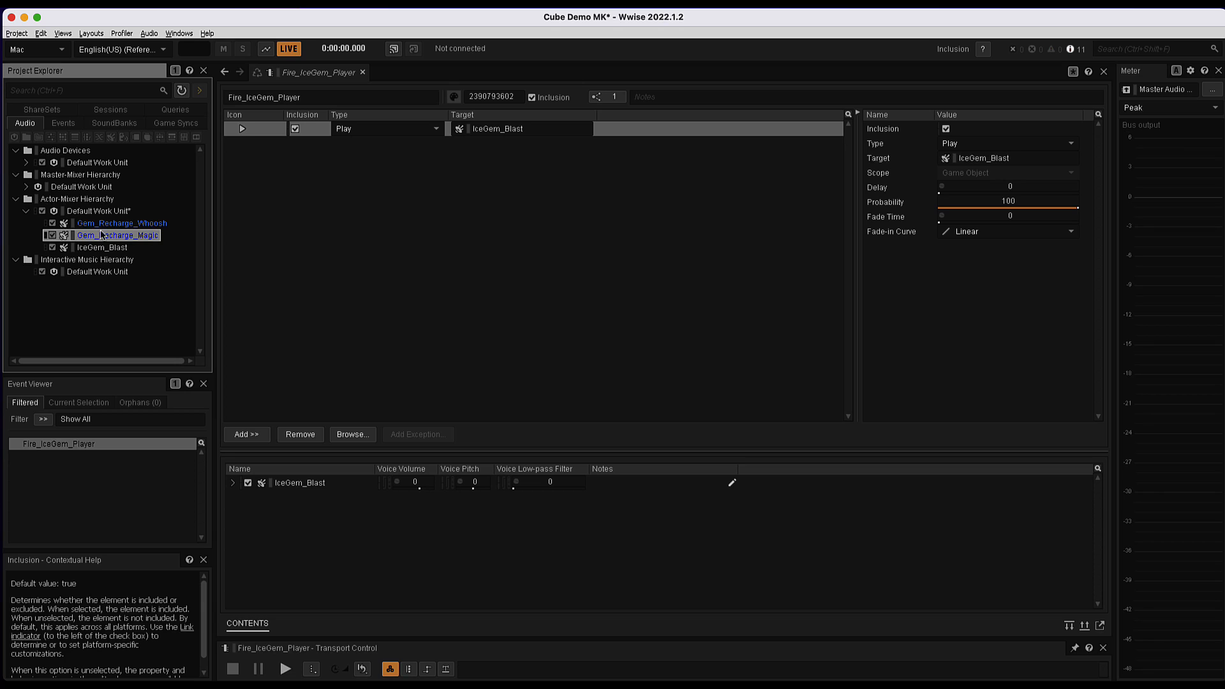
pyautogui.keyDown('shift'); pyautogui.click(102, 223); pyautogui.keyUp('shift')
pyautogui.moveTo(100, 228); pyautogui.dragTo(390, 186)
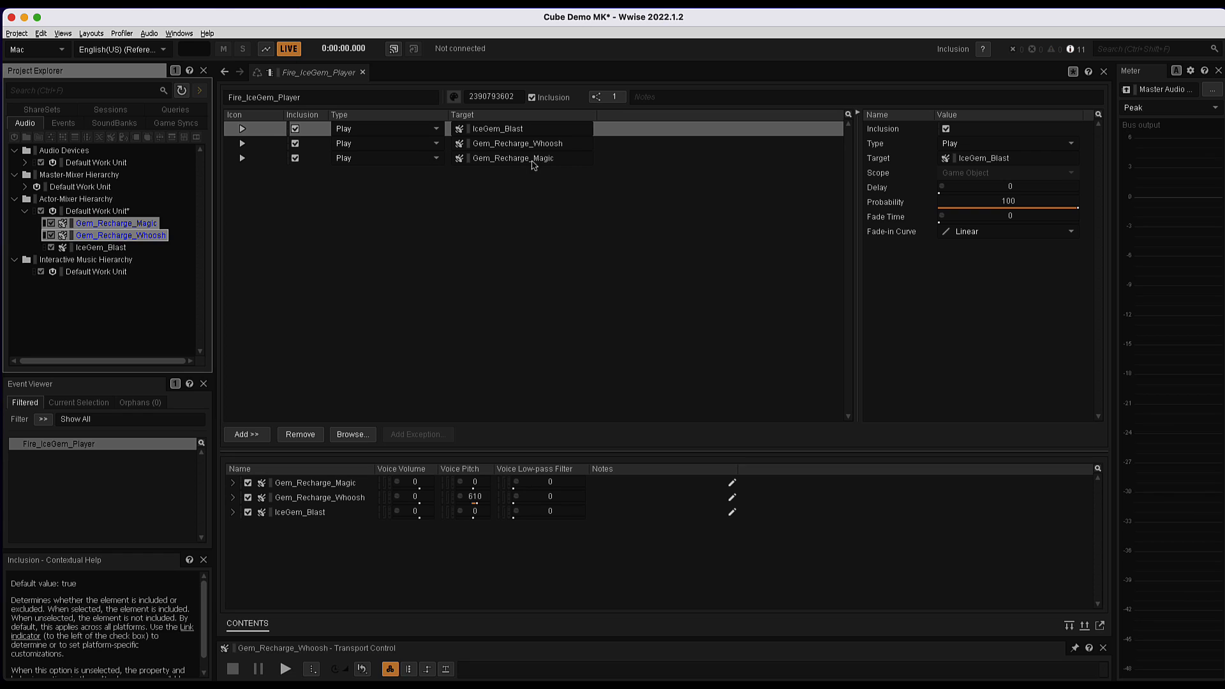
pyautogui.click(633, 147)
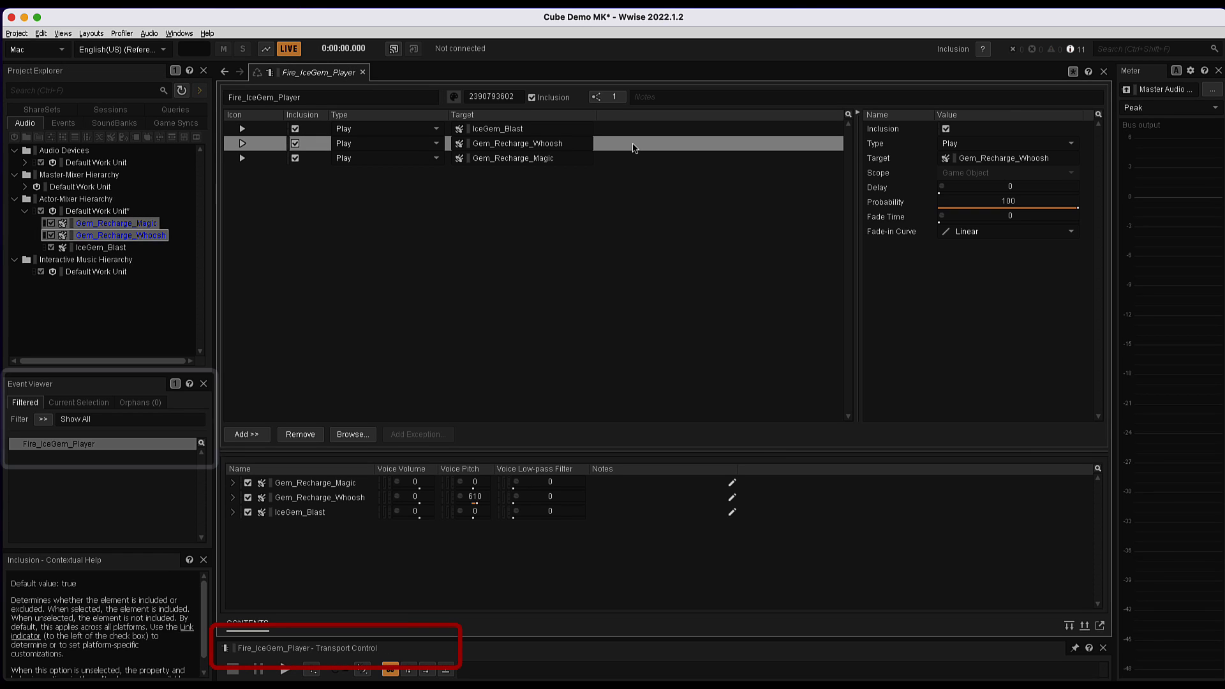
pyautogui.click(283, 669)
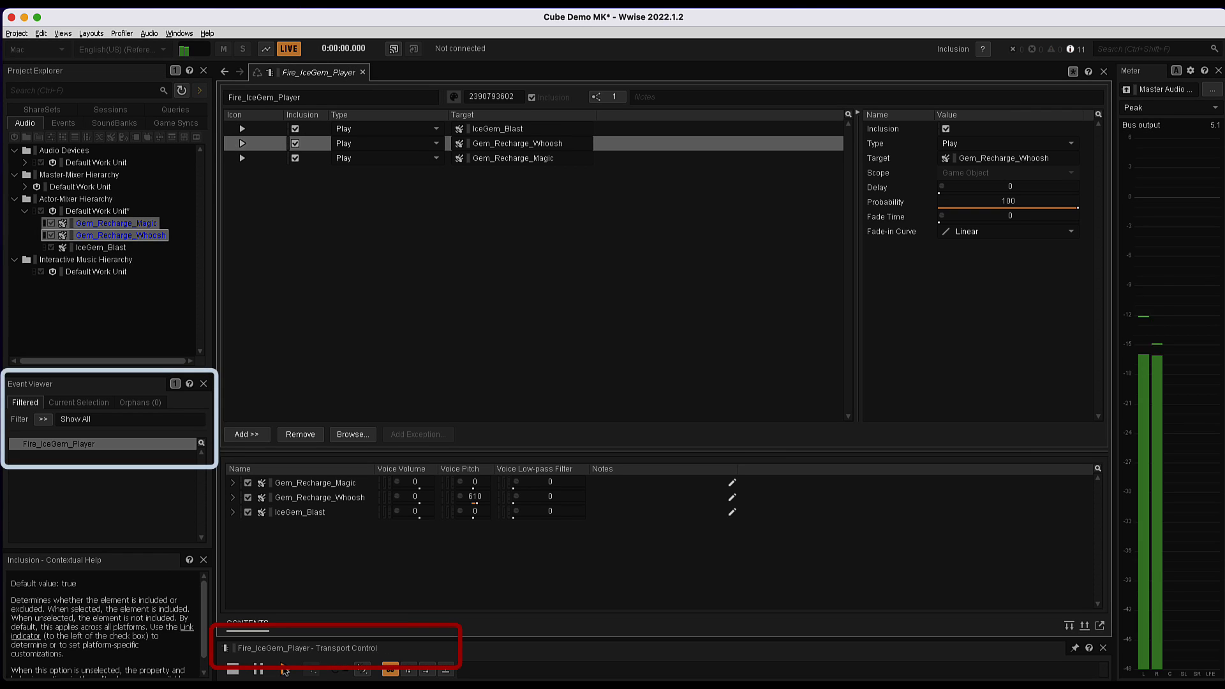
# Audition the Fire_IceGem_Player event and set the delay of its Gem_Recharge_Magic action to 0.7 s
pyautogui.click(283, 669)
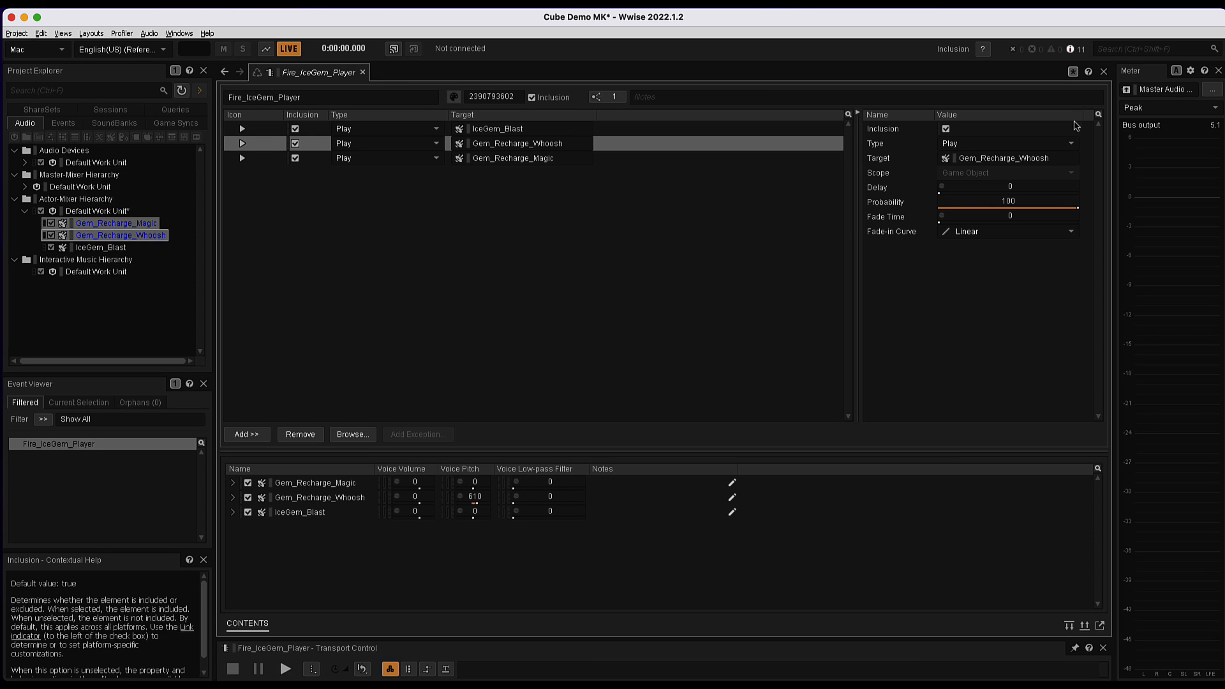
pyautogui.click(857, 113)
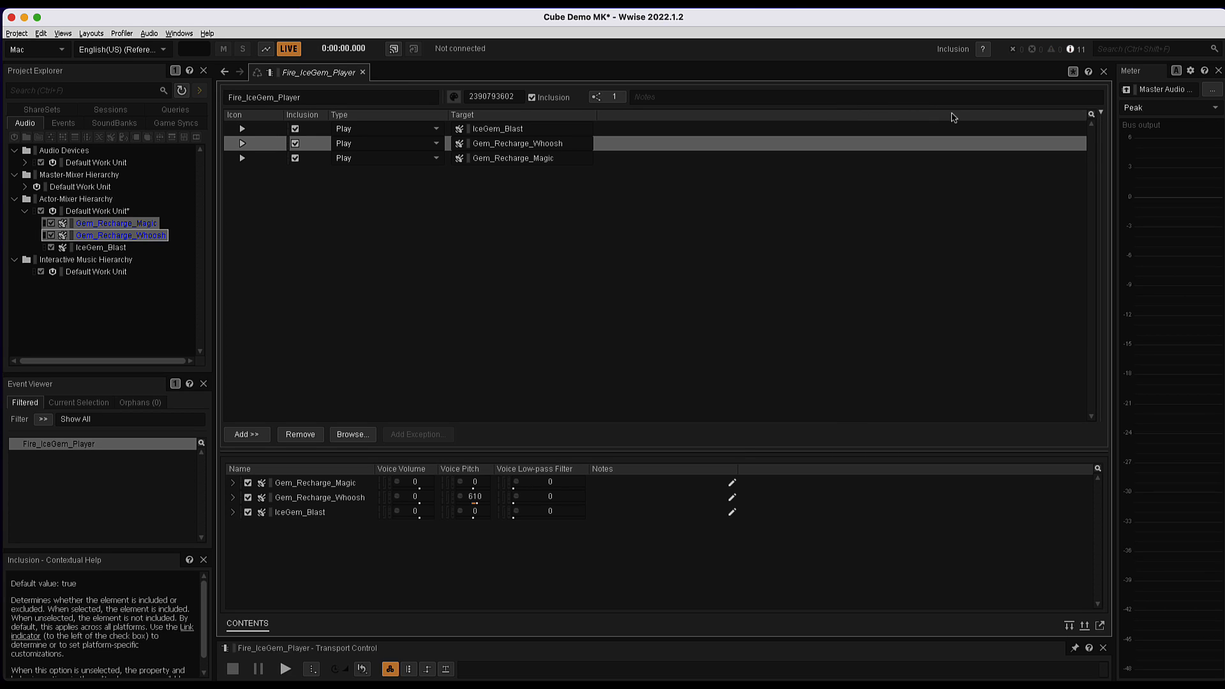
pyautogui.click(1100, 113)
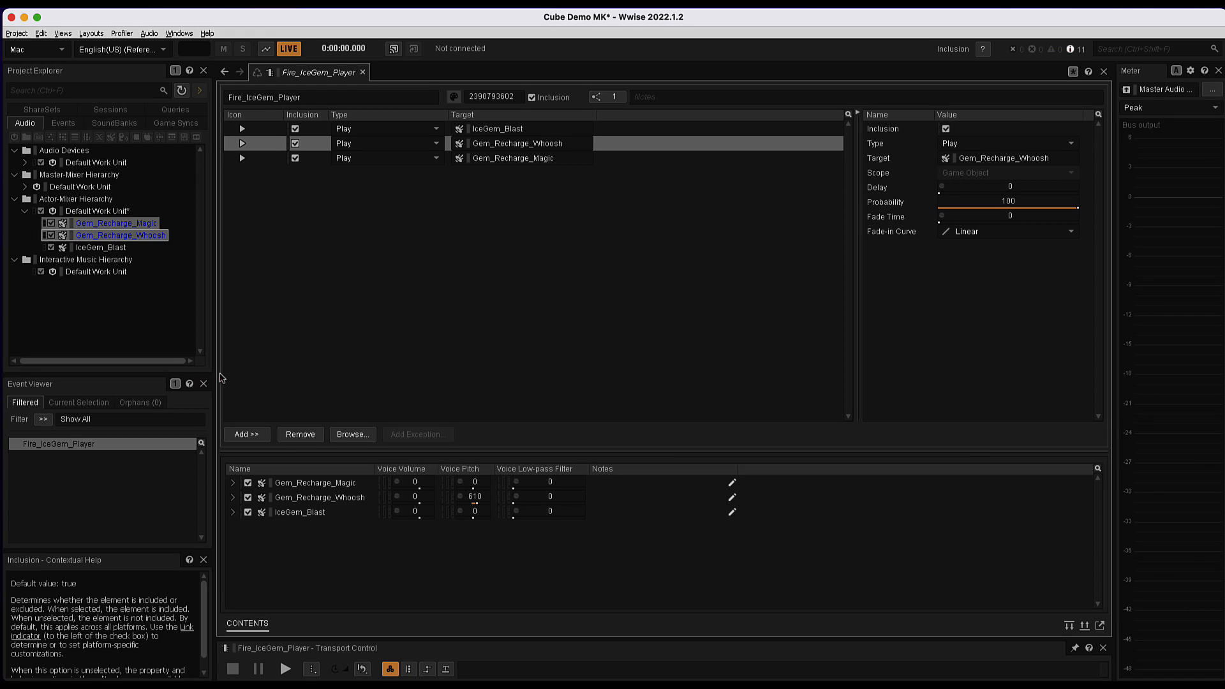
pyautogui.click(509, 160)
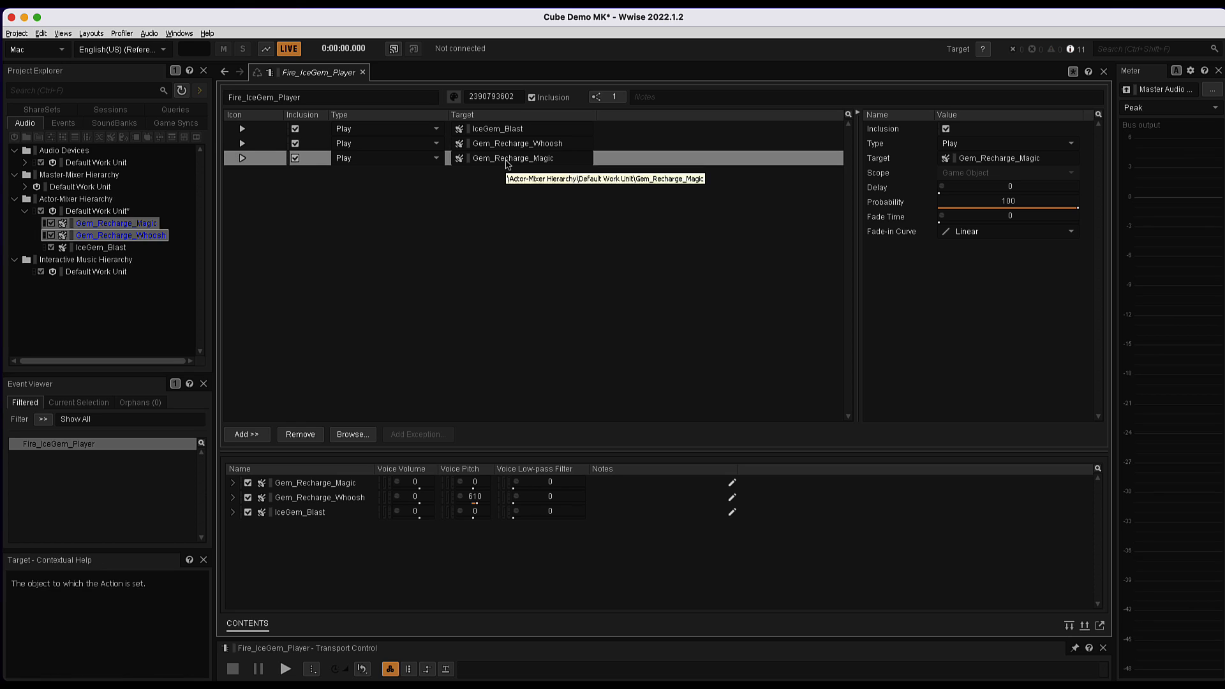
pyautogui.click(1020, 186)
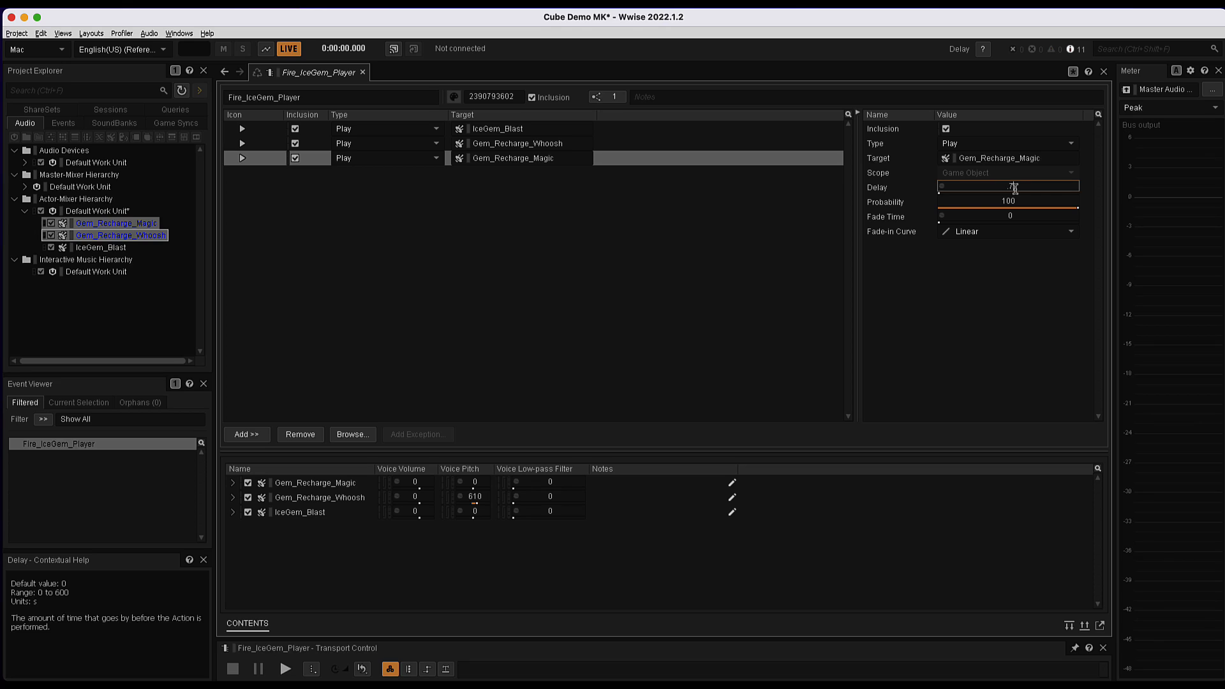
pyautogui.press('Tab')
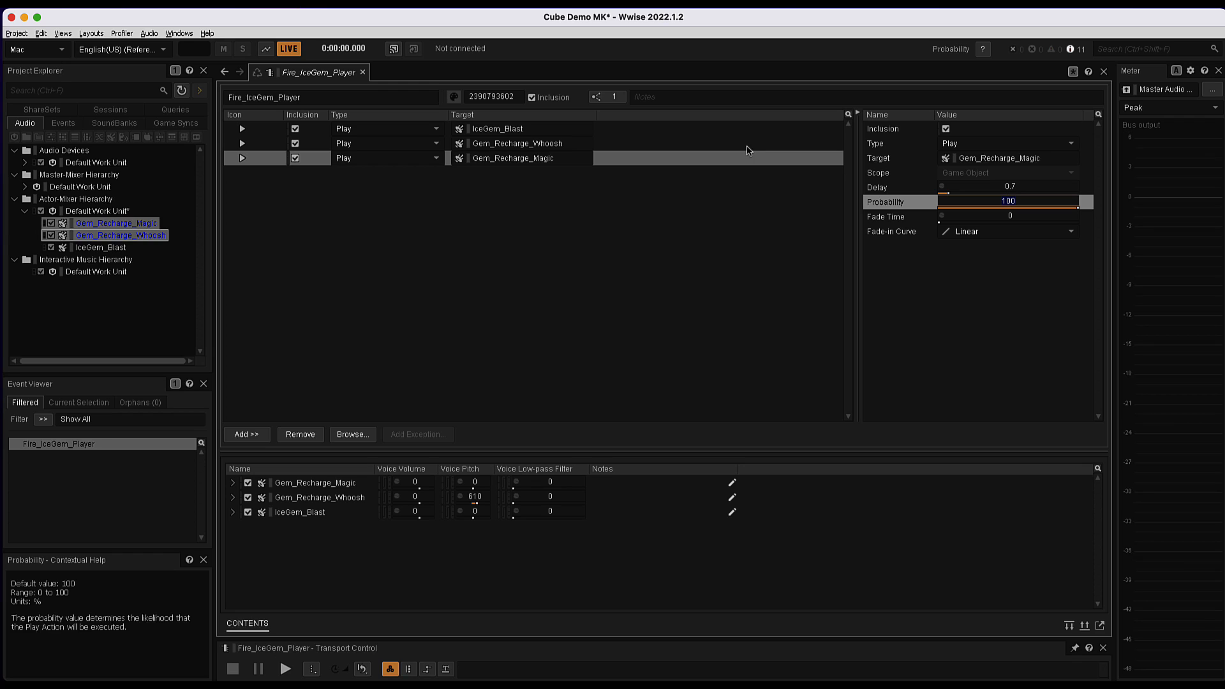
# Show the Delay property as an additional column in the event's action list
pyautogui.rightClick(726, 118)
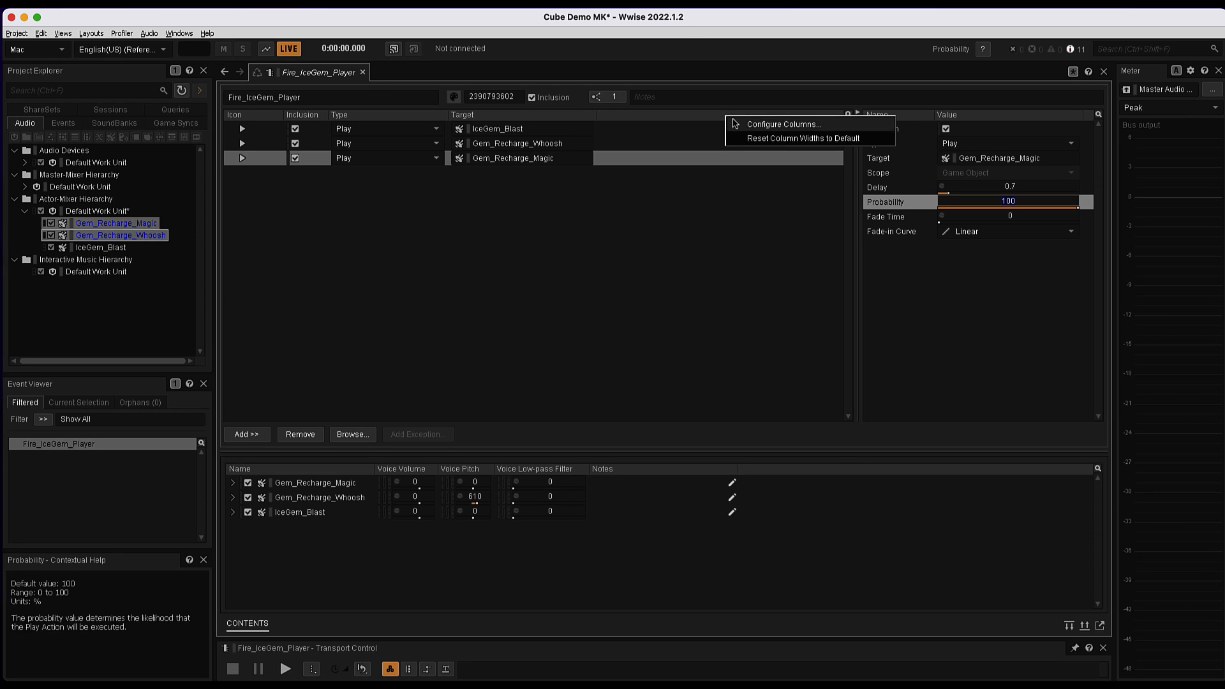
pyautogui.click(735, 124)
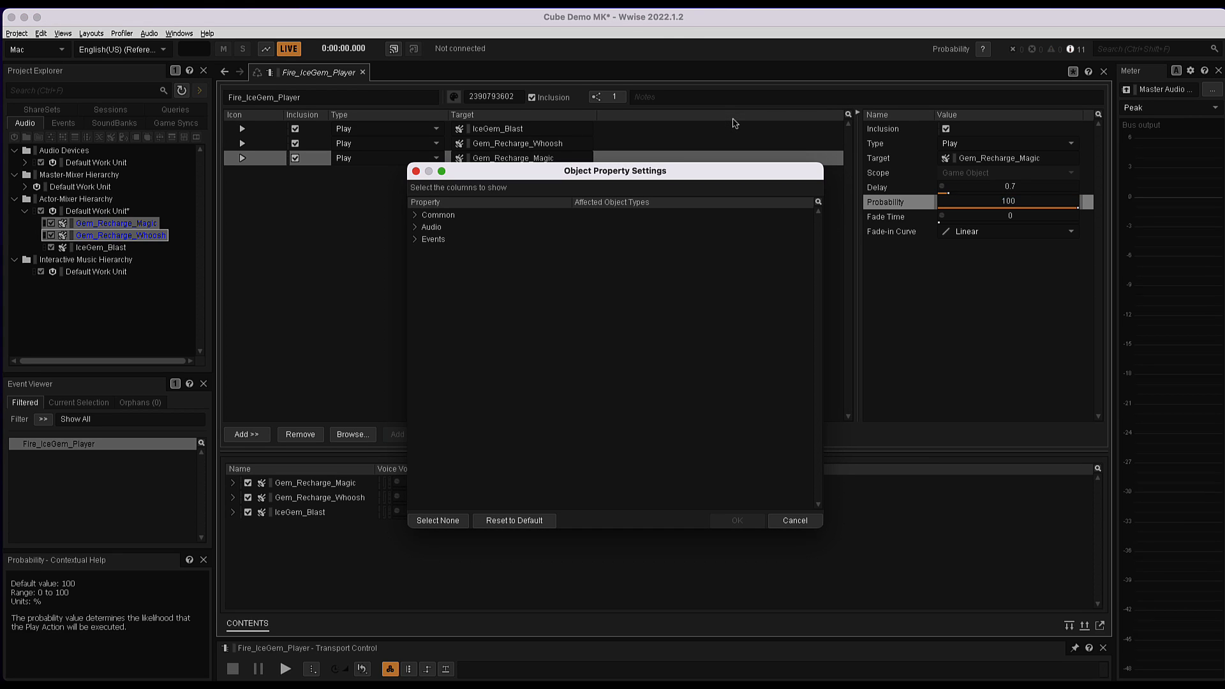
pyautogui.click(415, 240)
pyautogui.click(436, 288)
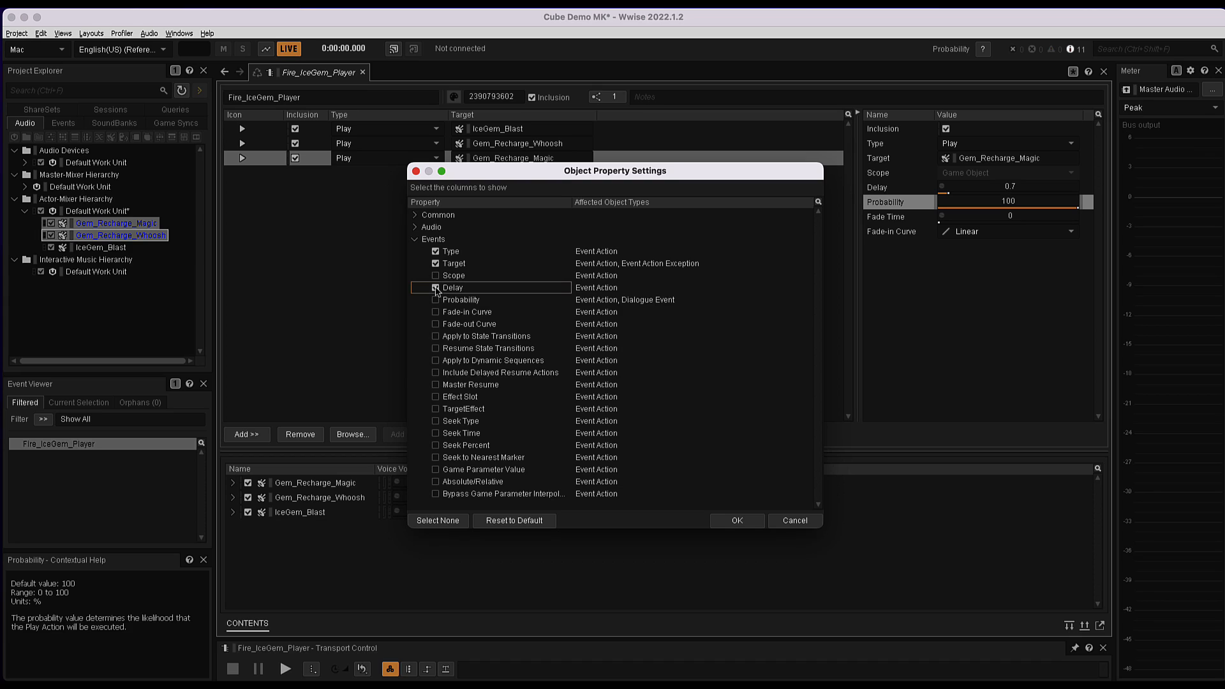
pyautogui.click(735, 520)
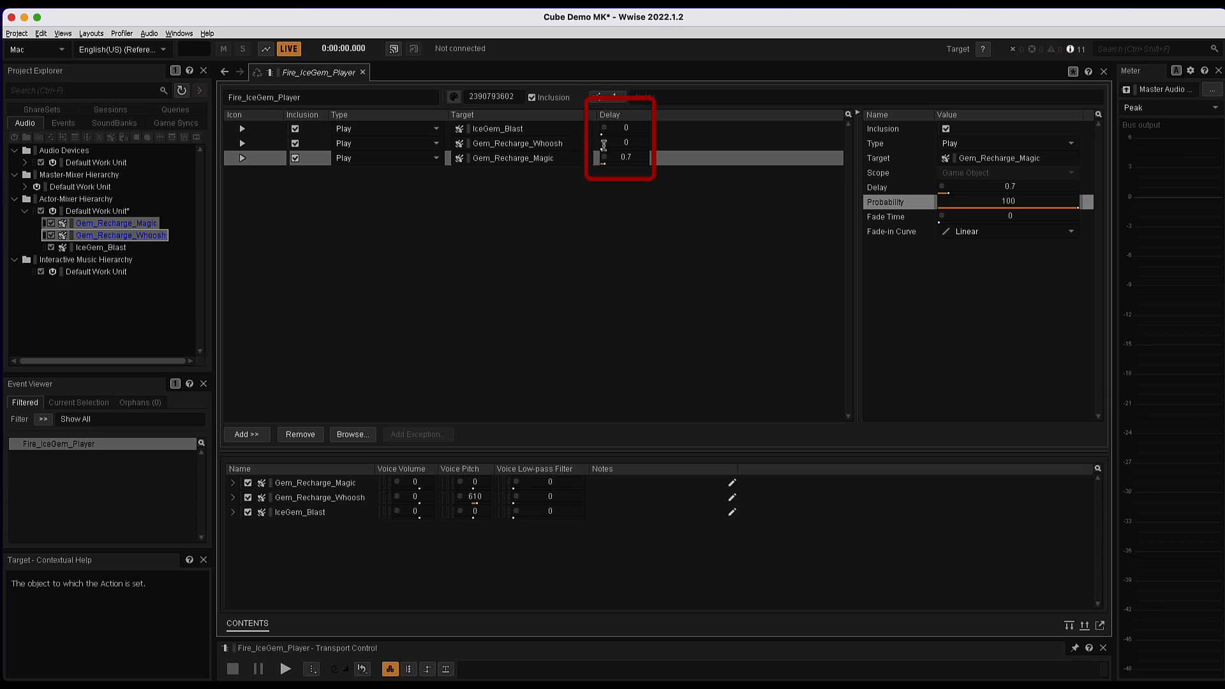
# Set the delay of the Gem_Recharge_Whoosh action to 0.5 s and play the event
pyautogui.click(623, 141)
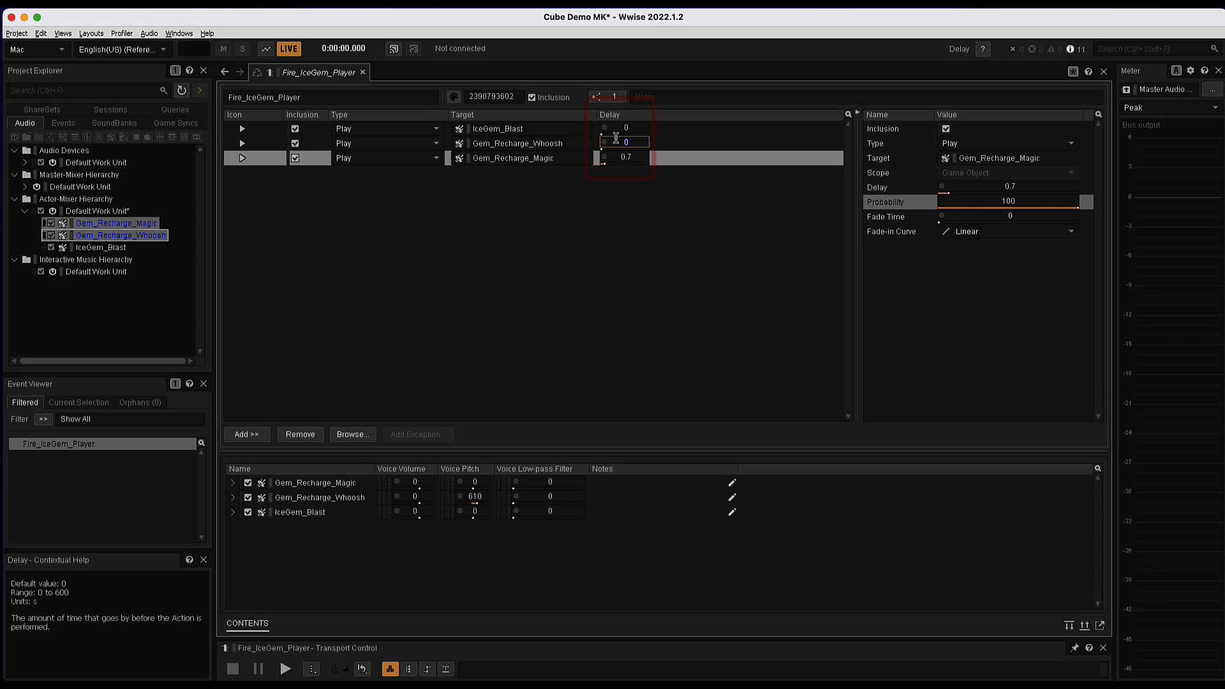
pyautogui.press('Tab')
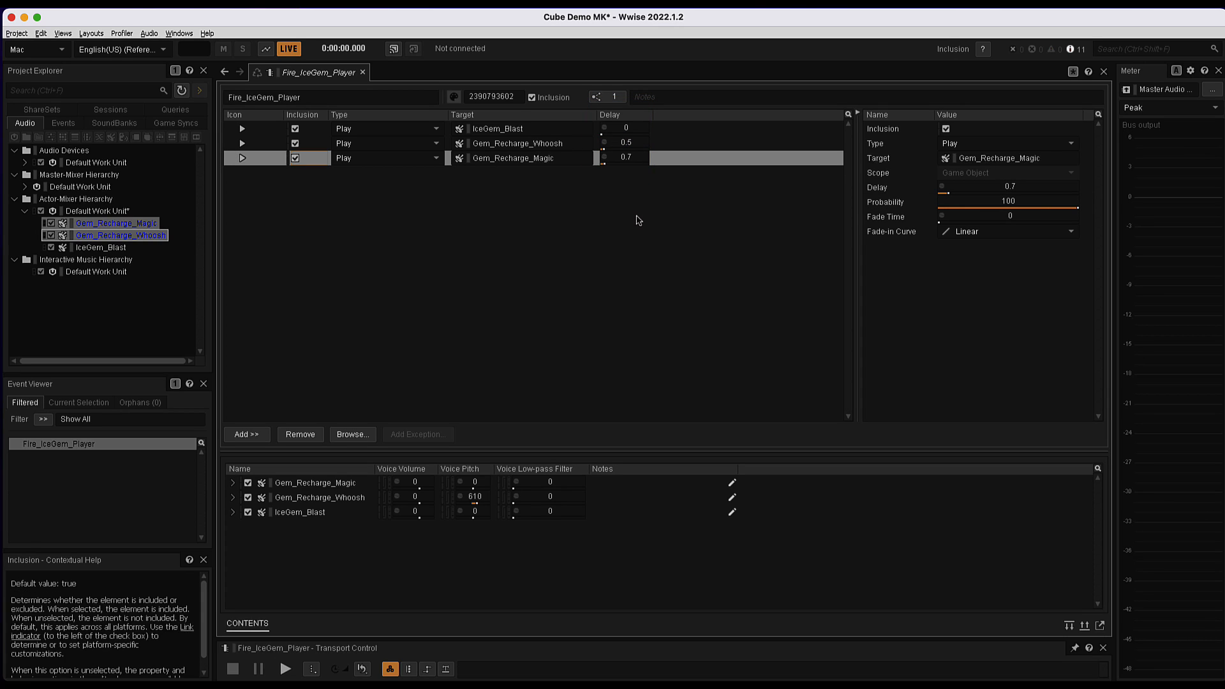
pyautogui.click(284, 667)
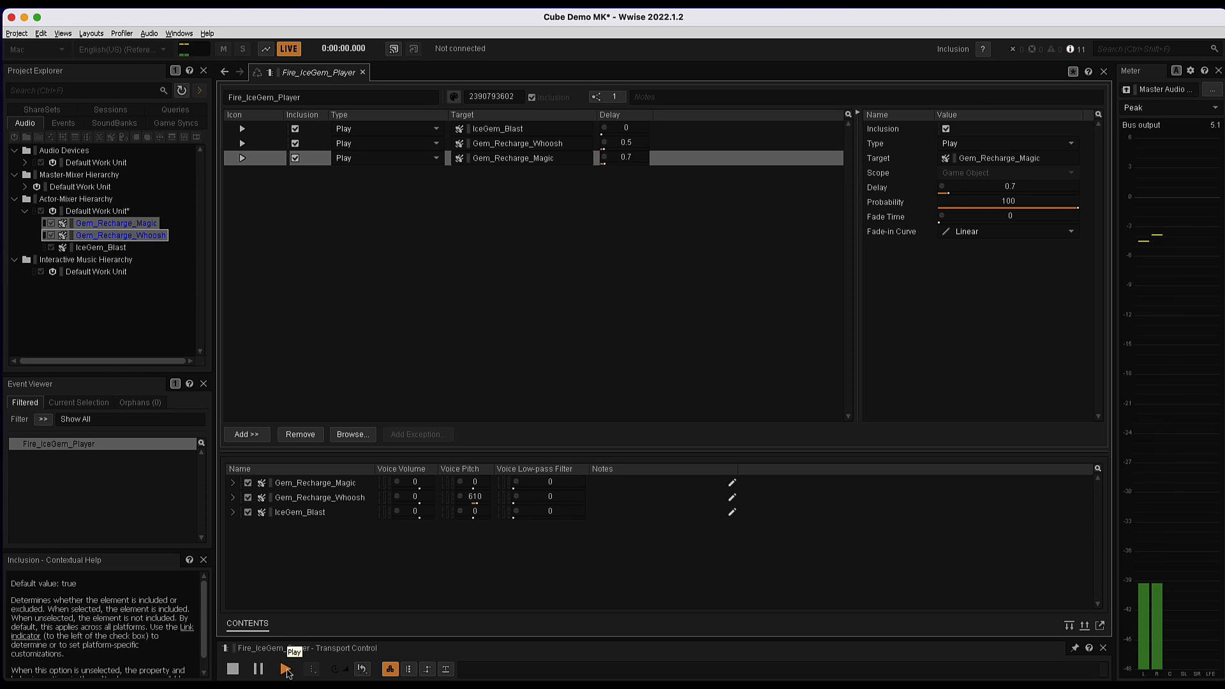
pyautogui.click(286, 670)
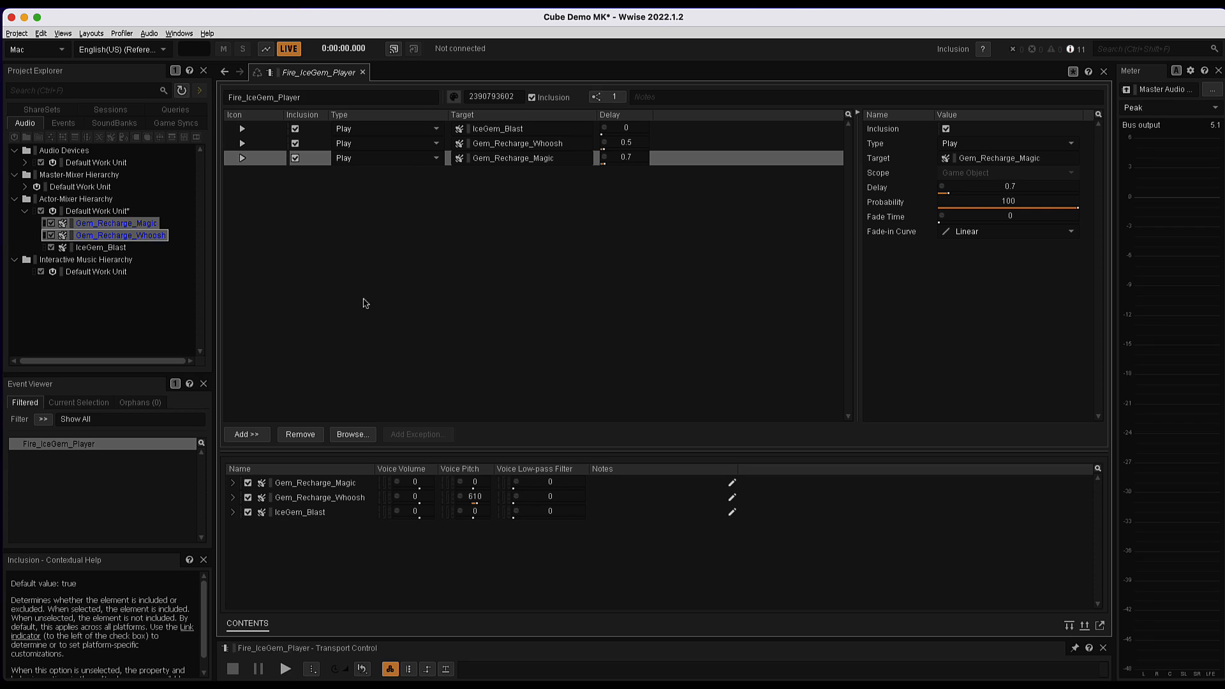
pyautogui.click(603, 143)
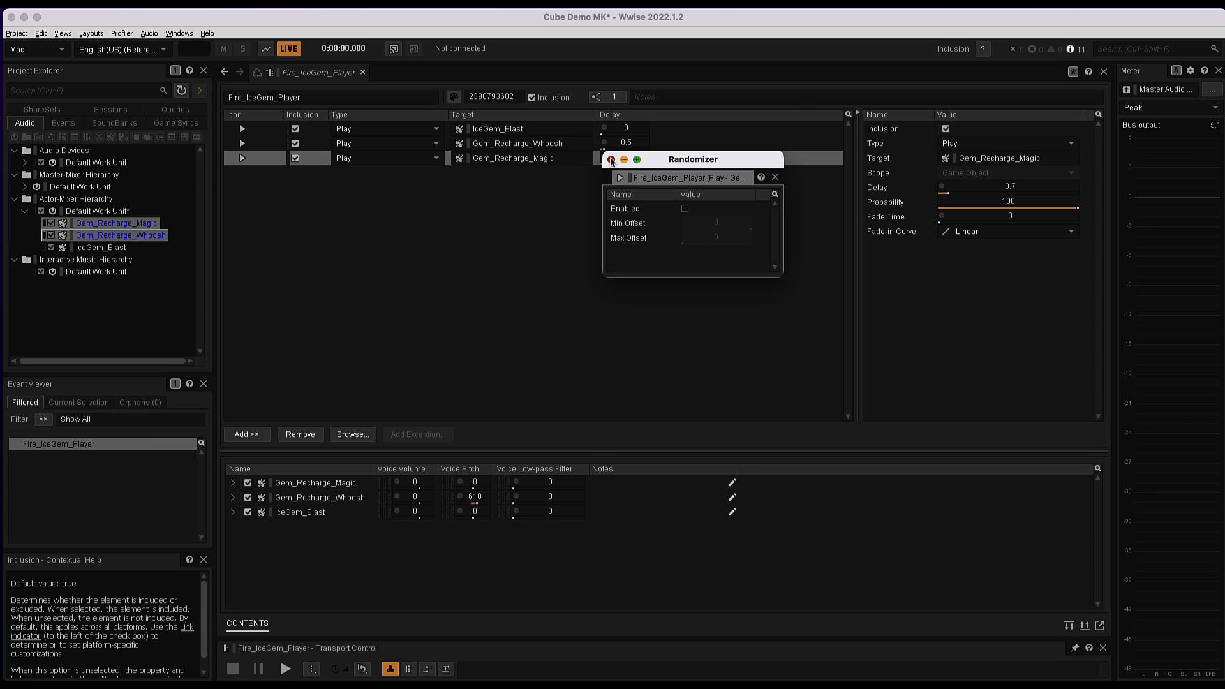
pyautogui.click(611, 158)
pyautogui.click(555, 232)
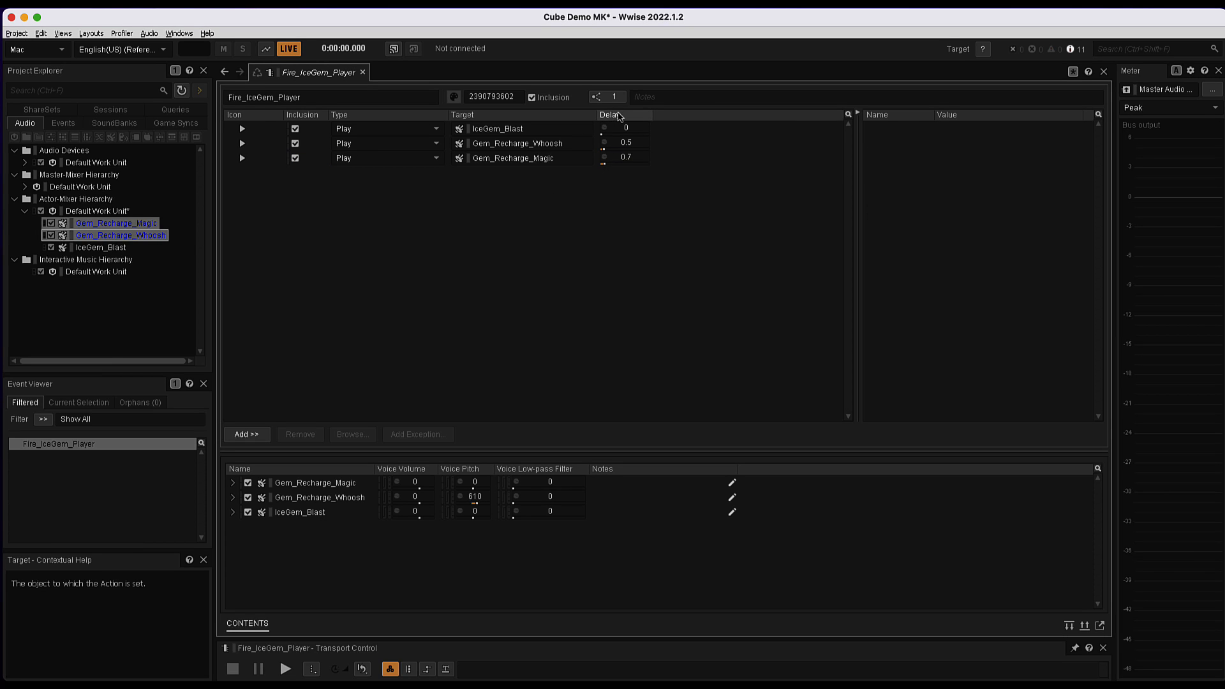
pyautogui.click(622, 115)
pyautogui.click(637, 117)
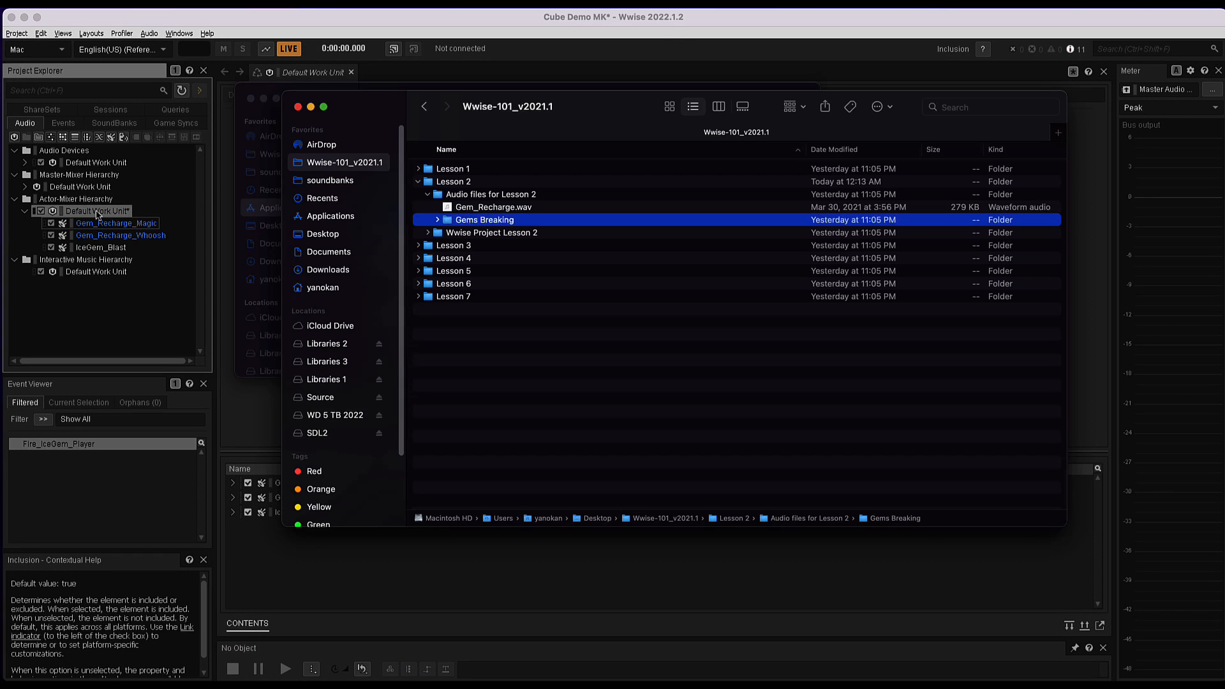
# Import the Gems Breaking folder into the Actor-Mixer Hierarchy's Default Work Unit as a Random Container with its files as Sound SFX
pyautogui.moveTo(446, 223); pyautogui.dragTo(108, 214)
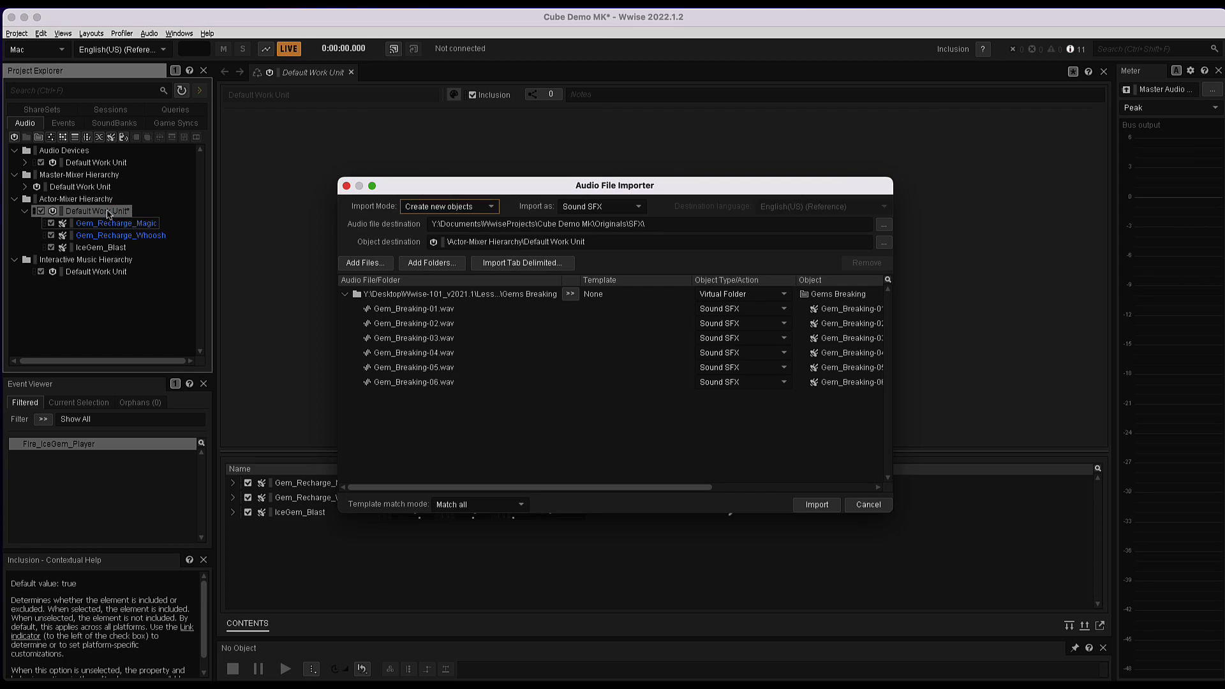
pyautogui.click(784, 295)
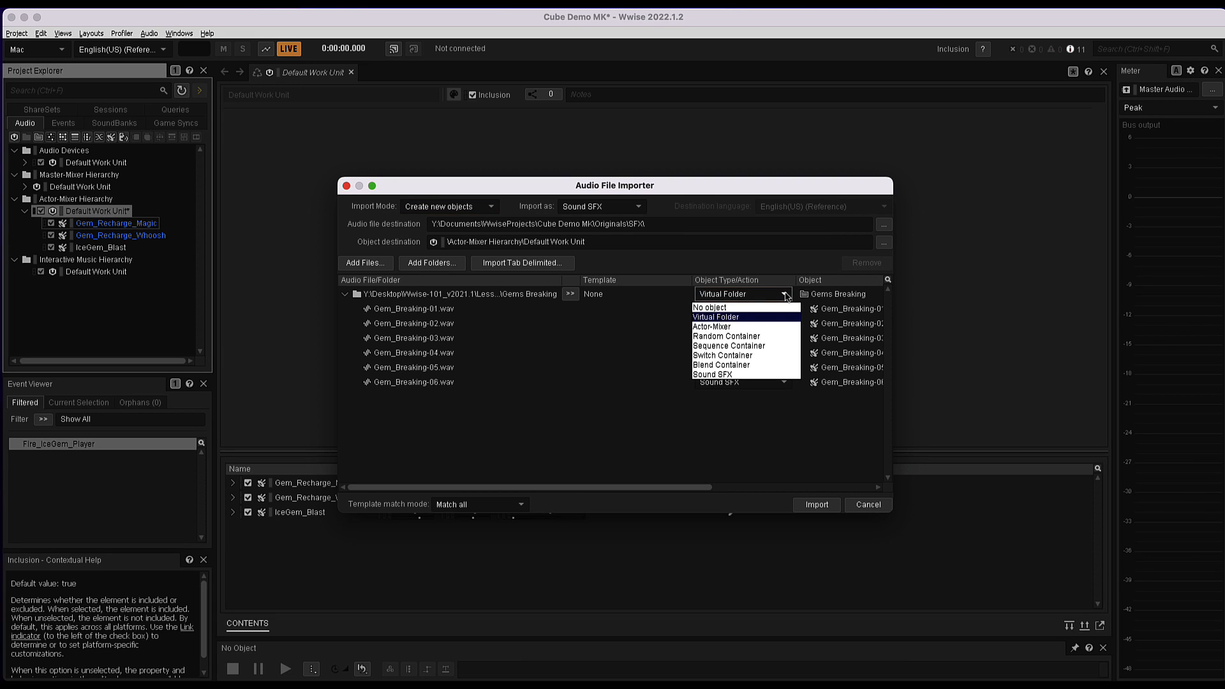
pyautogui.click(764, 336)
pyautogui.click(784, 309)
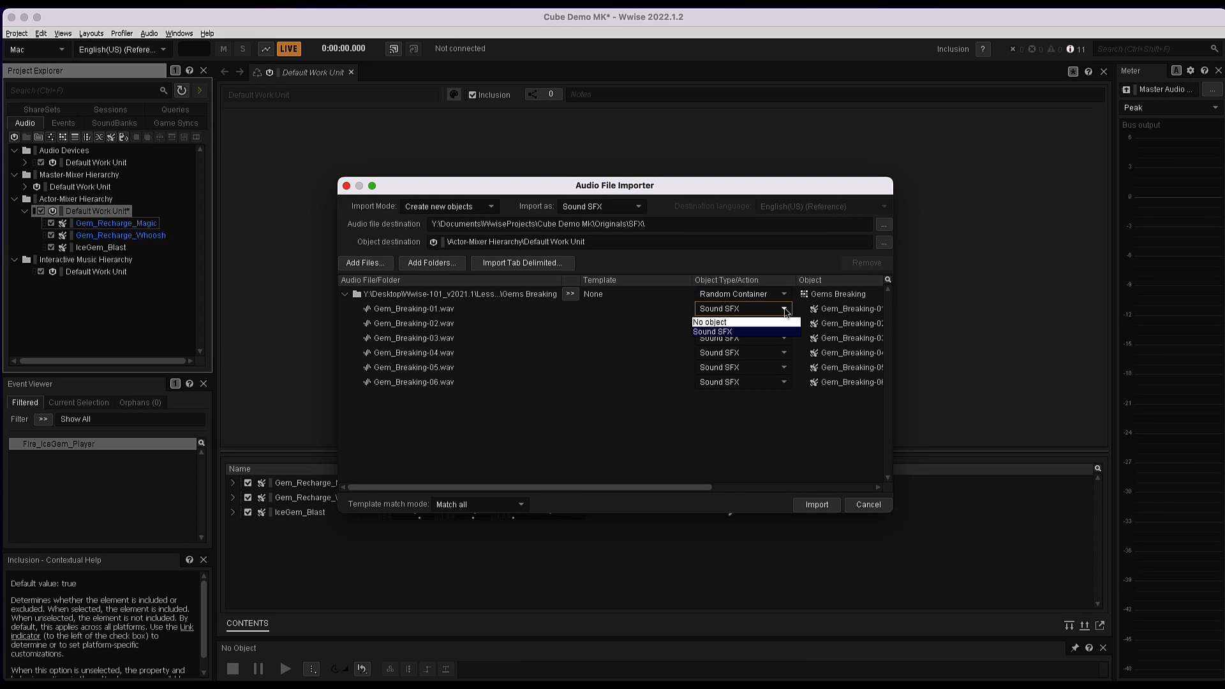
pyautogui.click(721, 332)
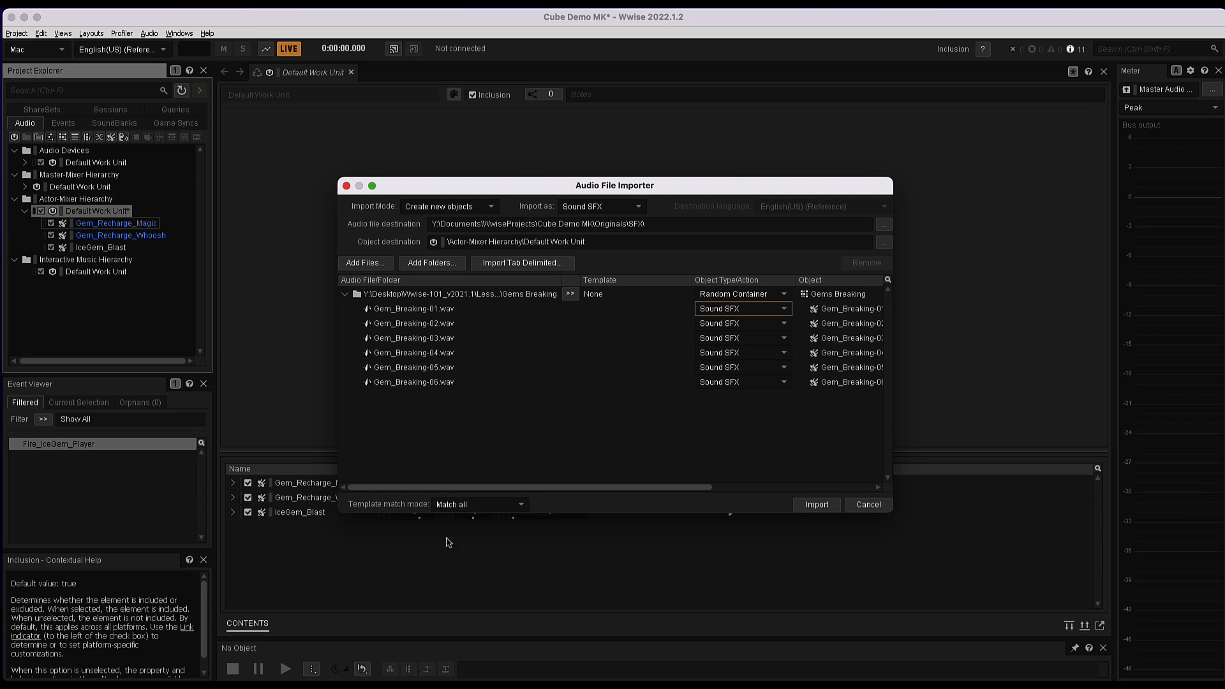
pyautogui.click(816, 506)
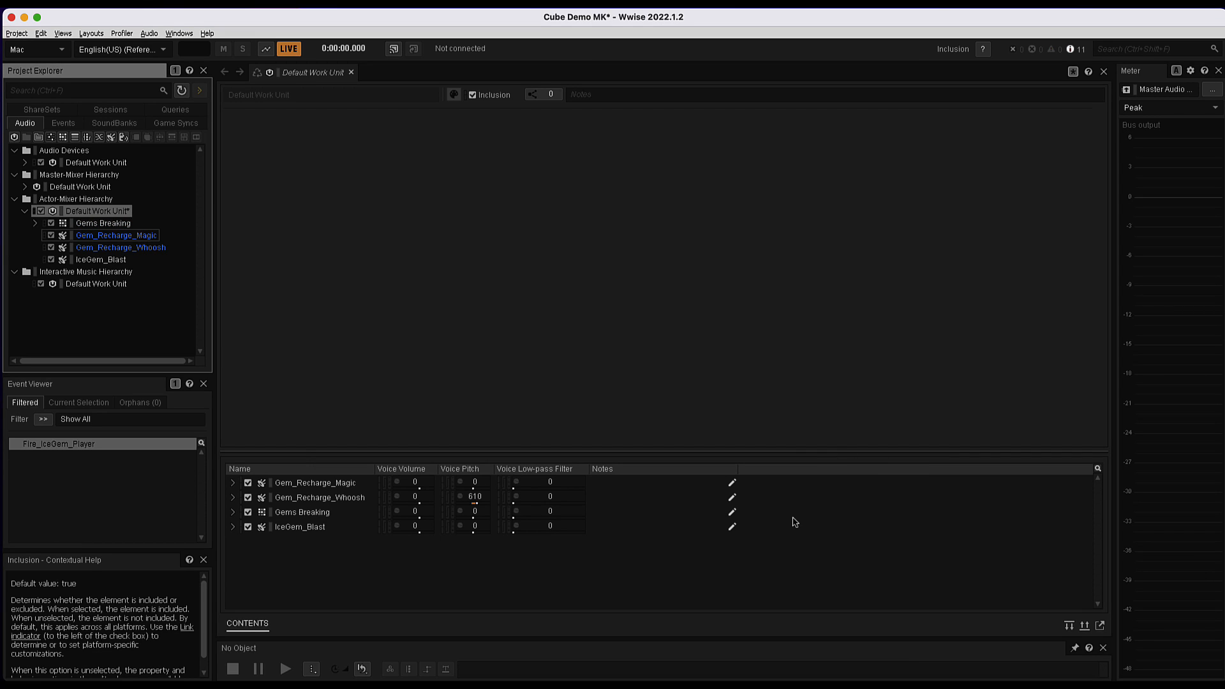
# Examine the Gems Breaking container's settings and the waveforms of its individual Gem_Breaking sounds
pyautogui.click(94, 224)
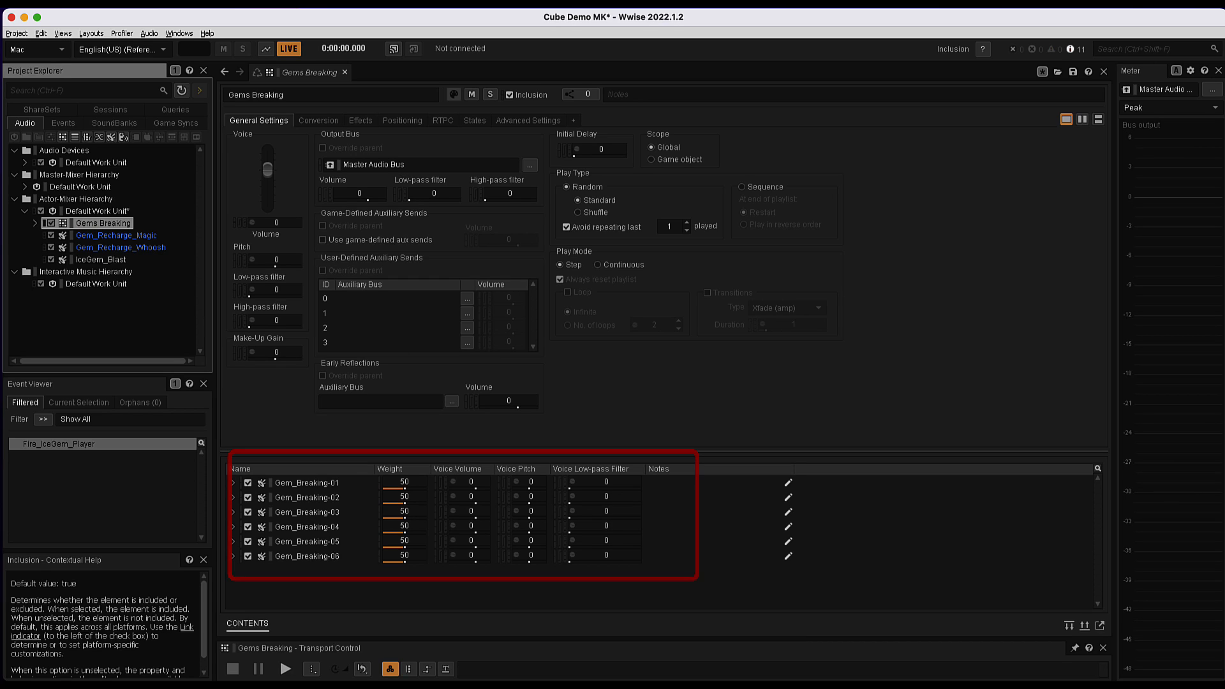
pyautogui.click(35, 224)
pyautogui.click(89, 236)
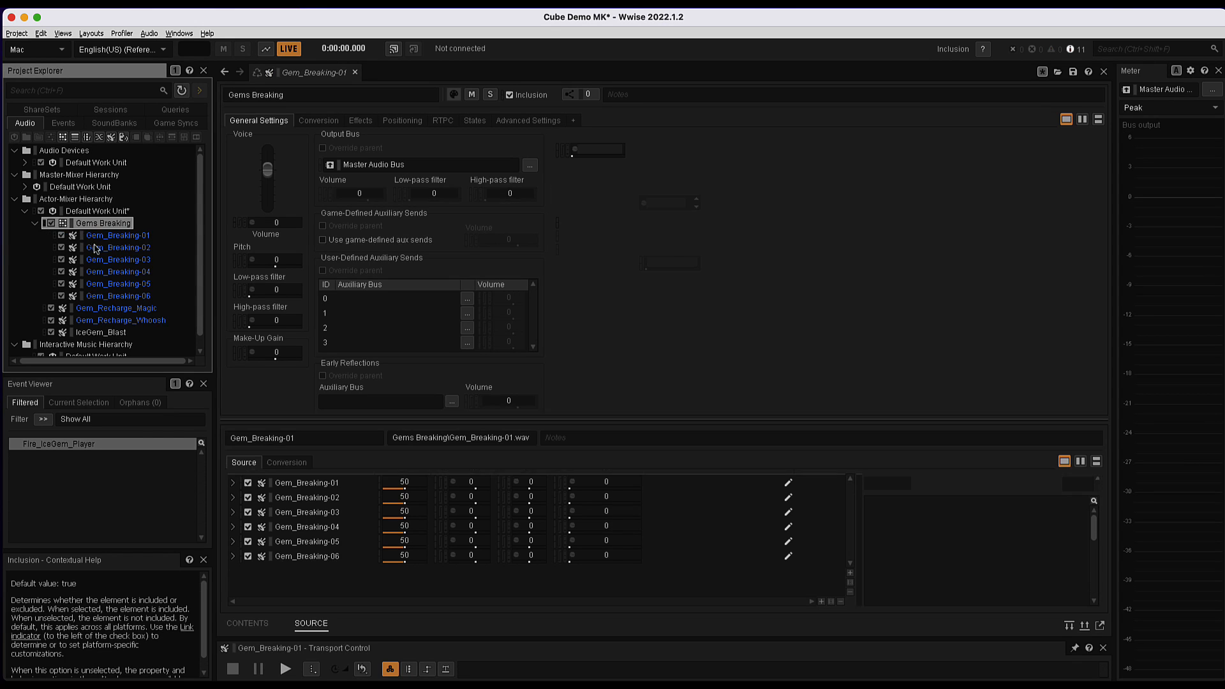
pyautogui.click(97, 250)
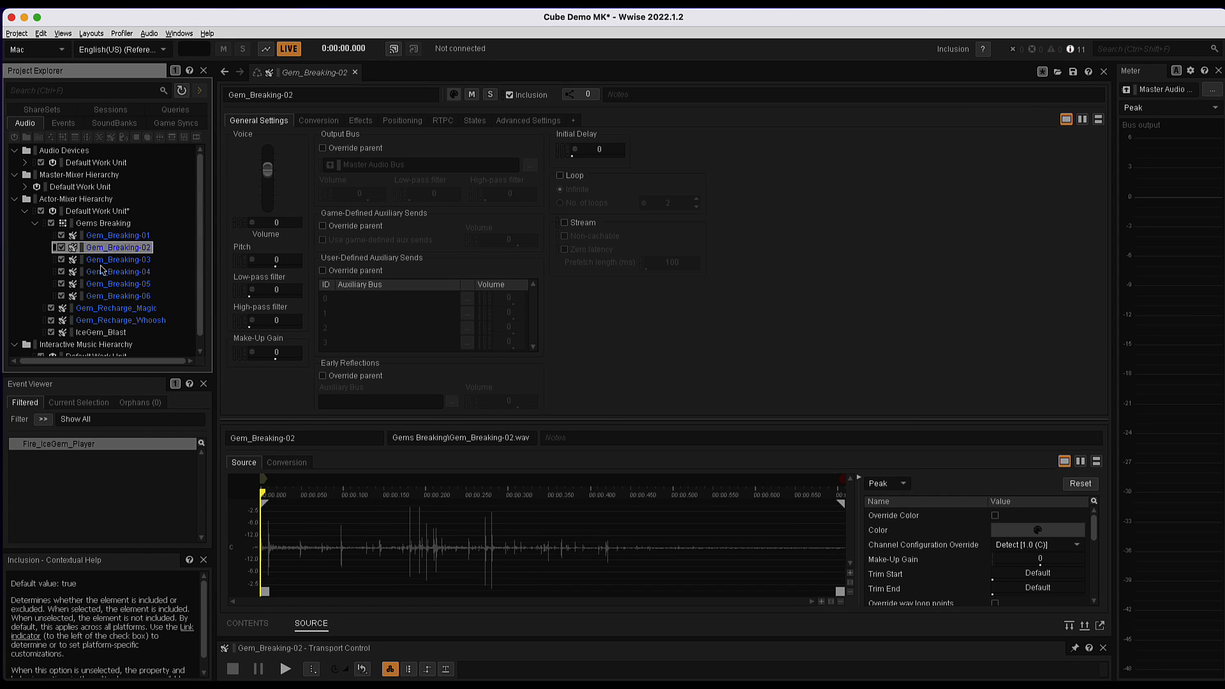
pyautogui.click(99, 263)
pyautogui.click(94, 237)
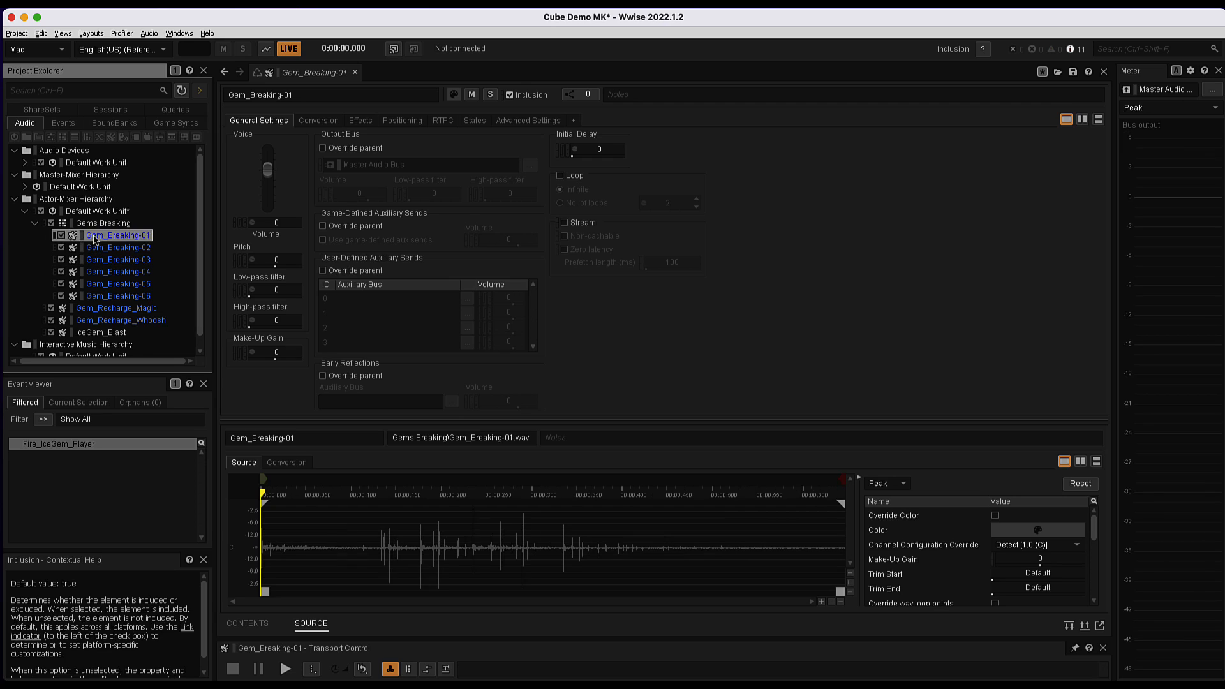
pyautogui.click(93, 224)
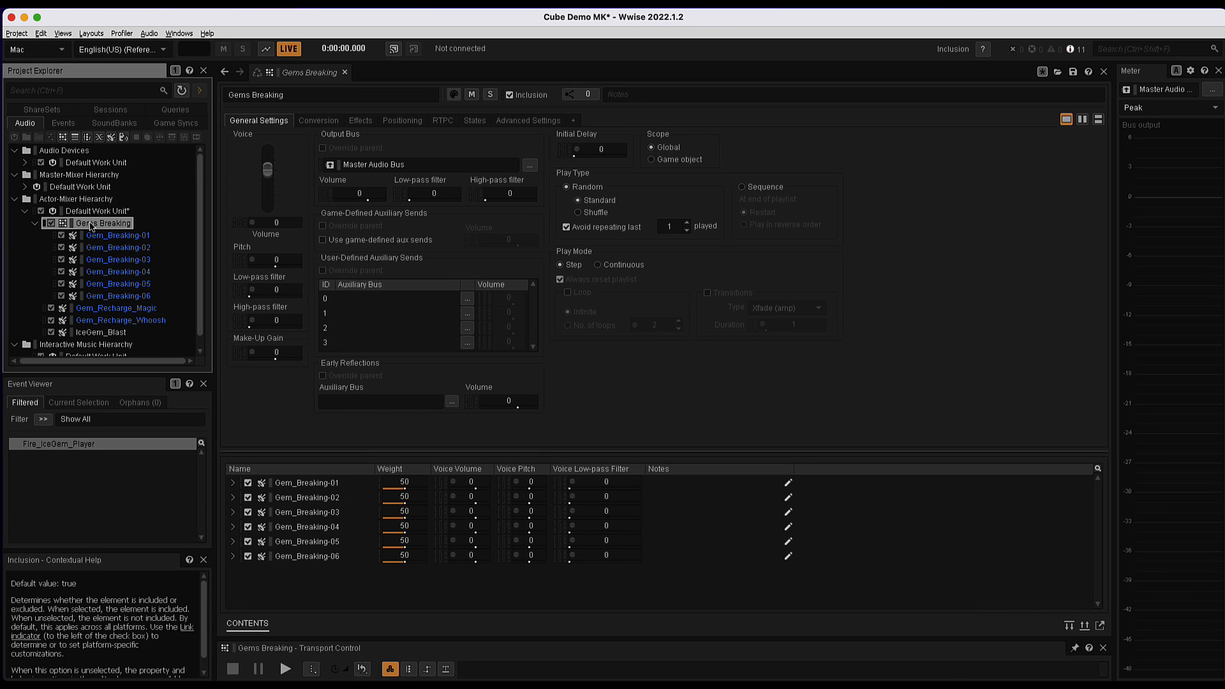
pyautogui.click(33, 224)
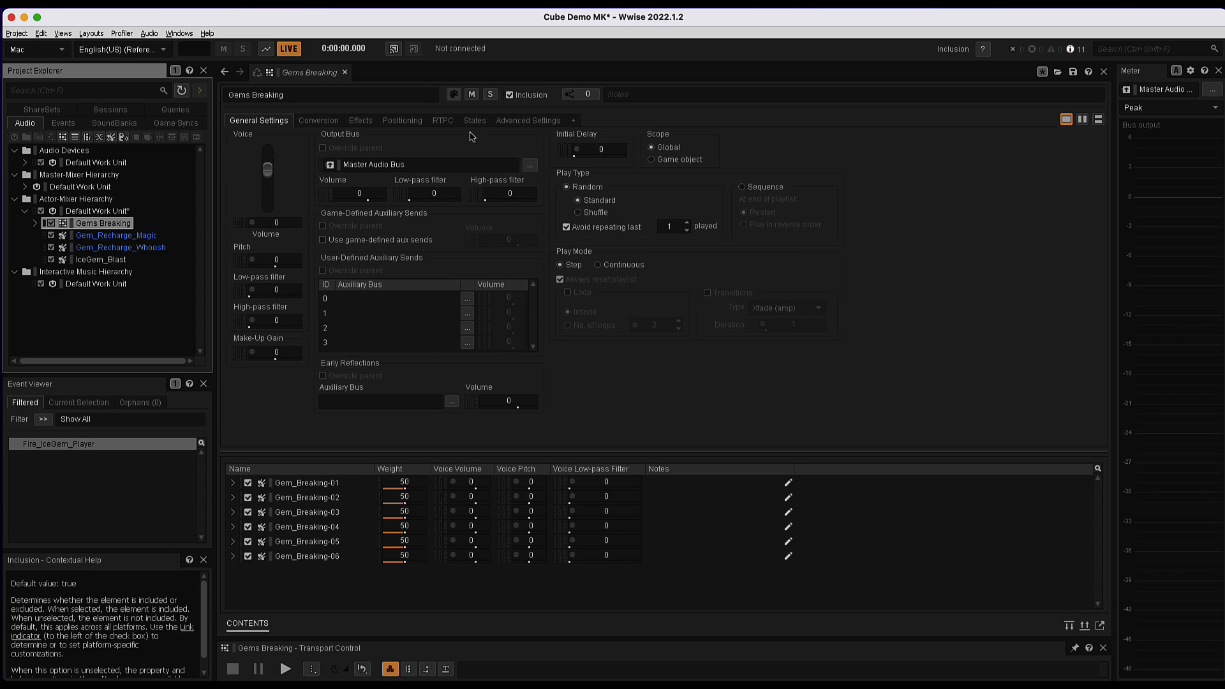
# Enable the sound instance limit on the Gems Breaking container and audition the container
pyautogui.click(511, 121)
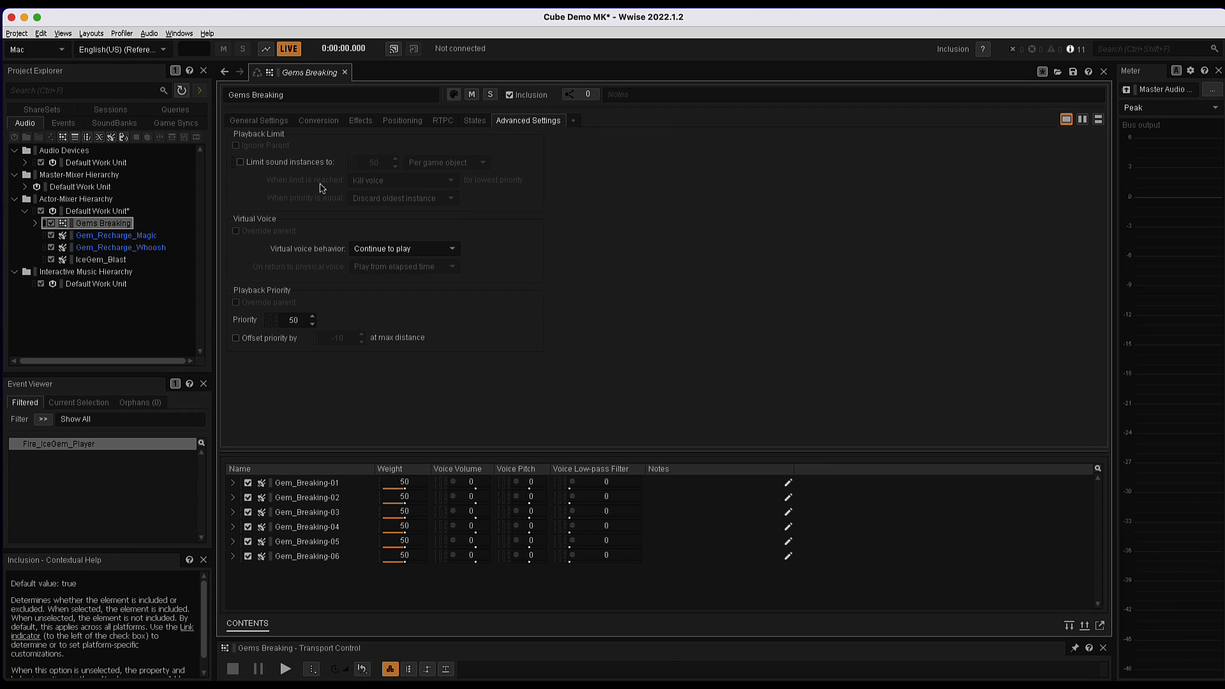
pyautogui.click(241, 163)
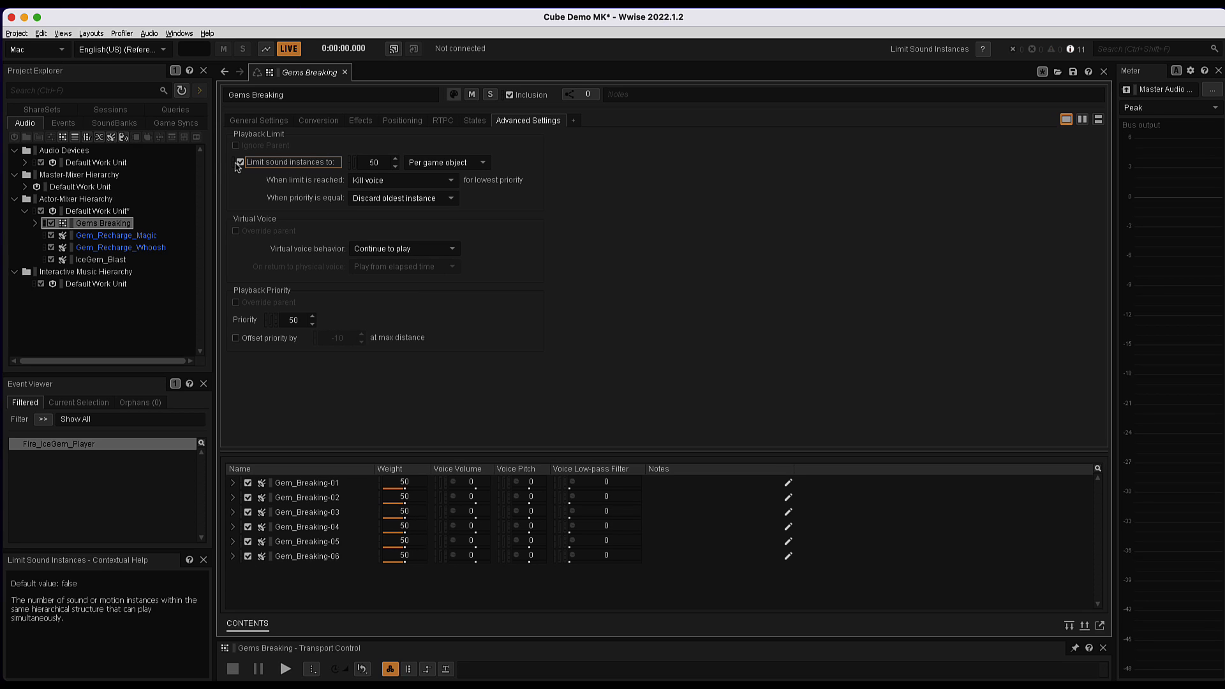
pyautogui.click(255, 121)
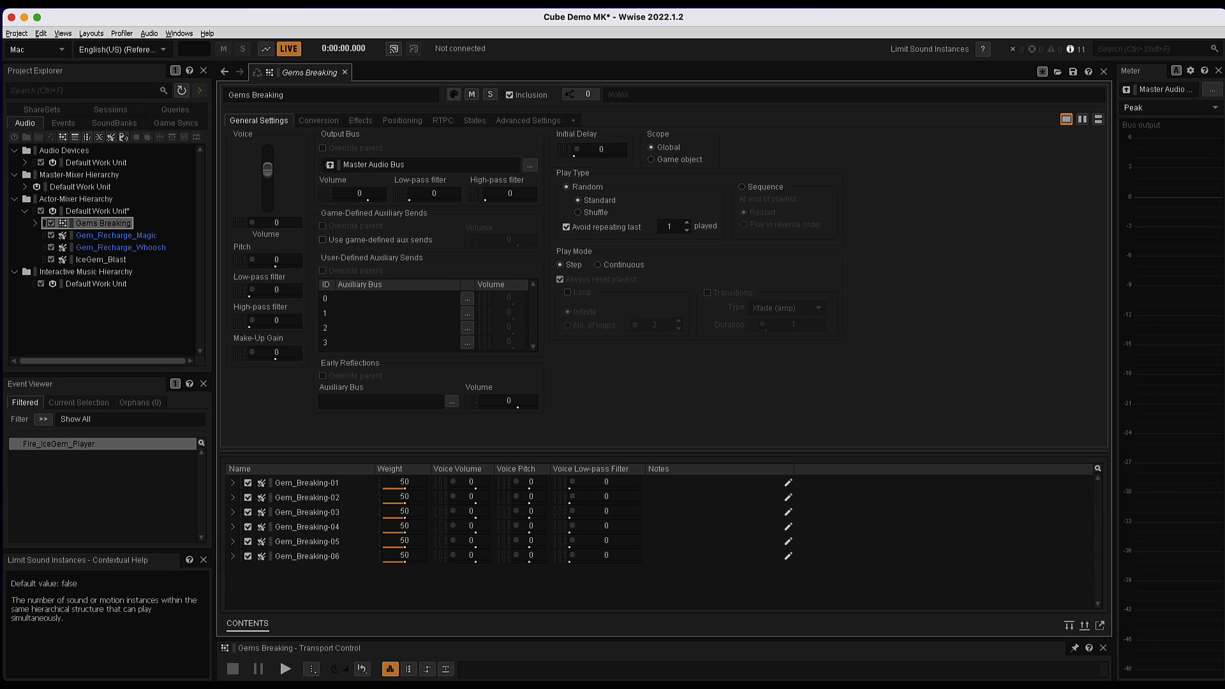
pyautogui.click(284, 669)
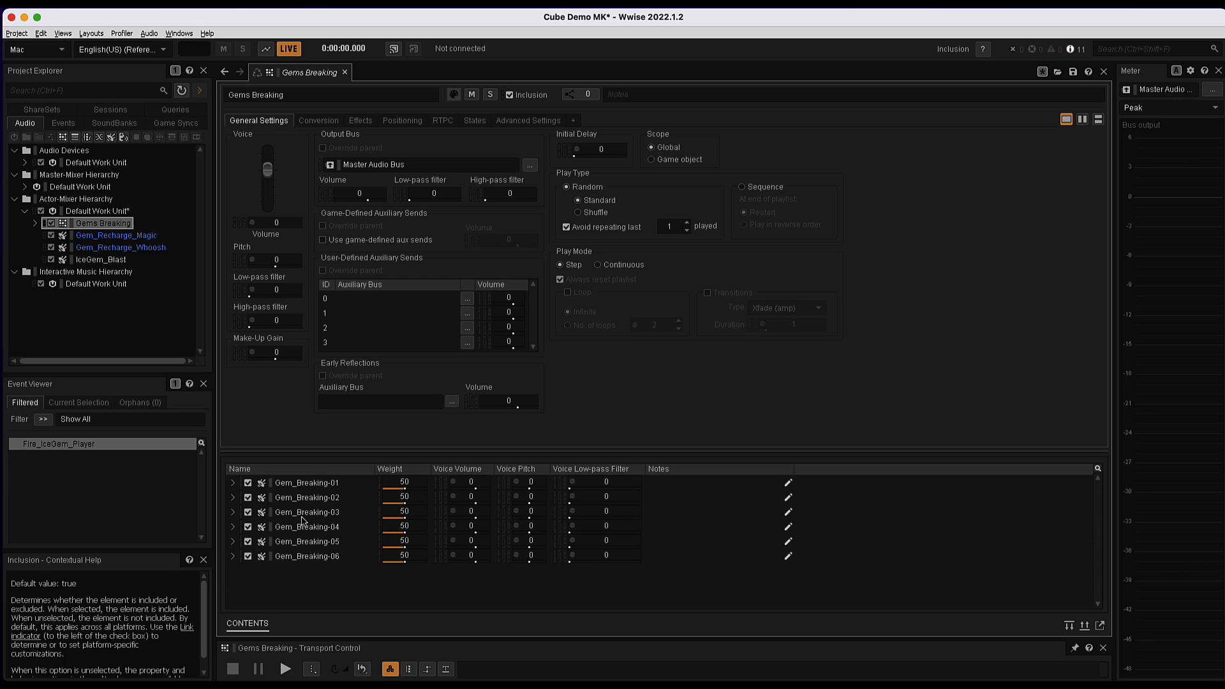
# Exclude Gem_Breaking-01, Gem_Breaking-03 and Gem_Breaking-04 from the Gems Breaking container and audition it
pyautogui.click(248, 482)
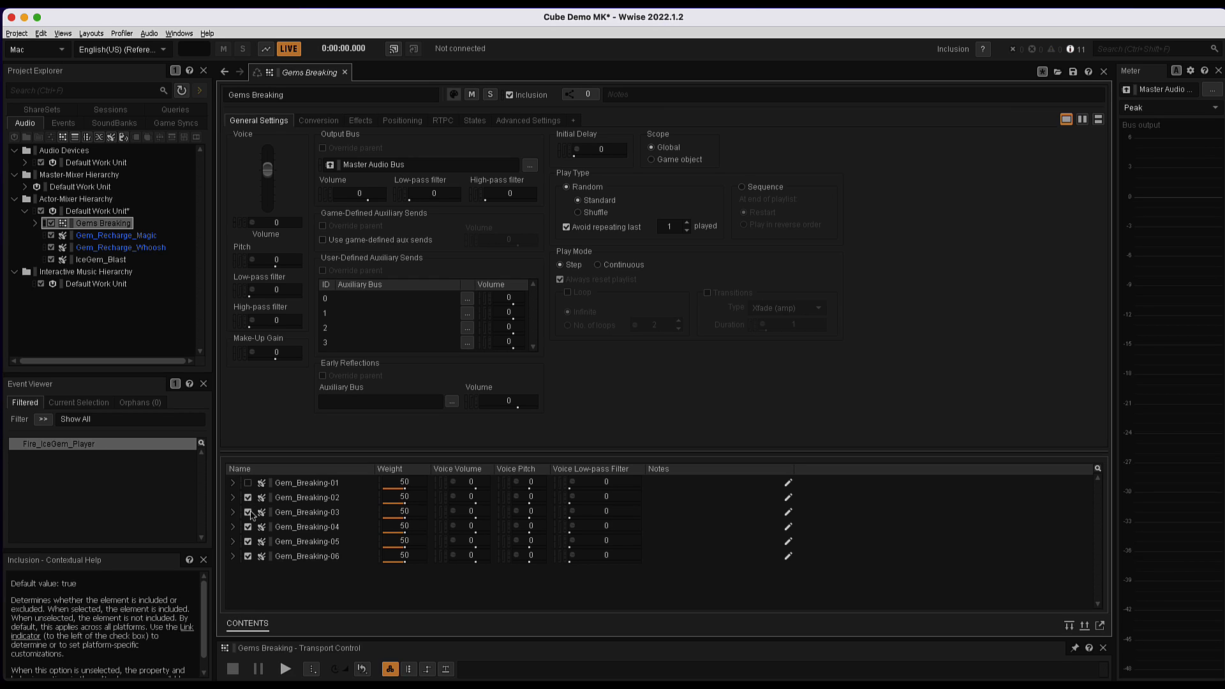
pyautogui.click(248, 512)
pyautogui.click(248, 527)
pyautogui.click(233, 527)
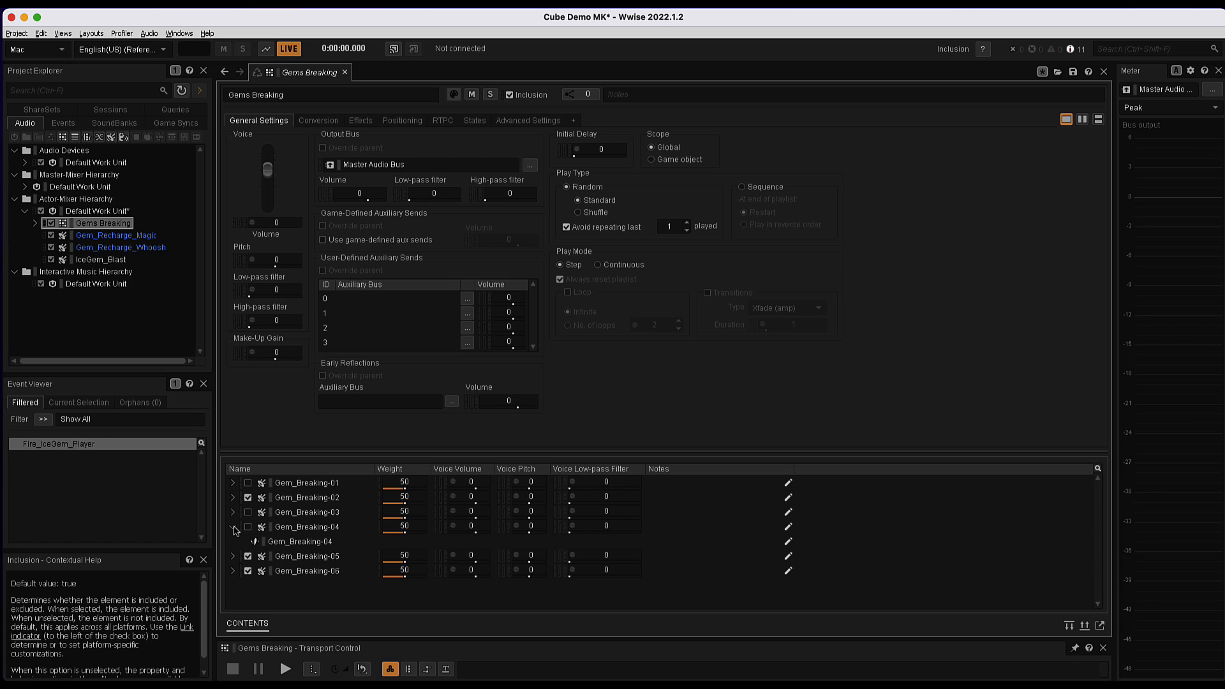
pyautogui.click(234, 527)
pyautogui.click(285, 669)
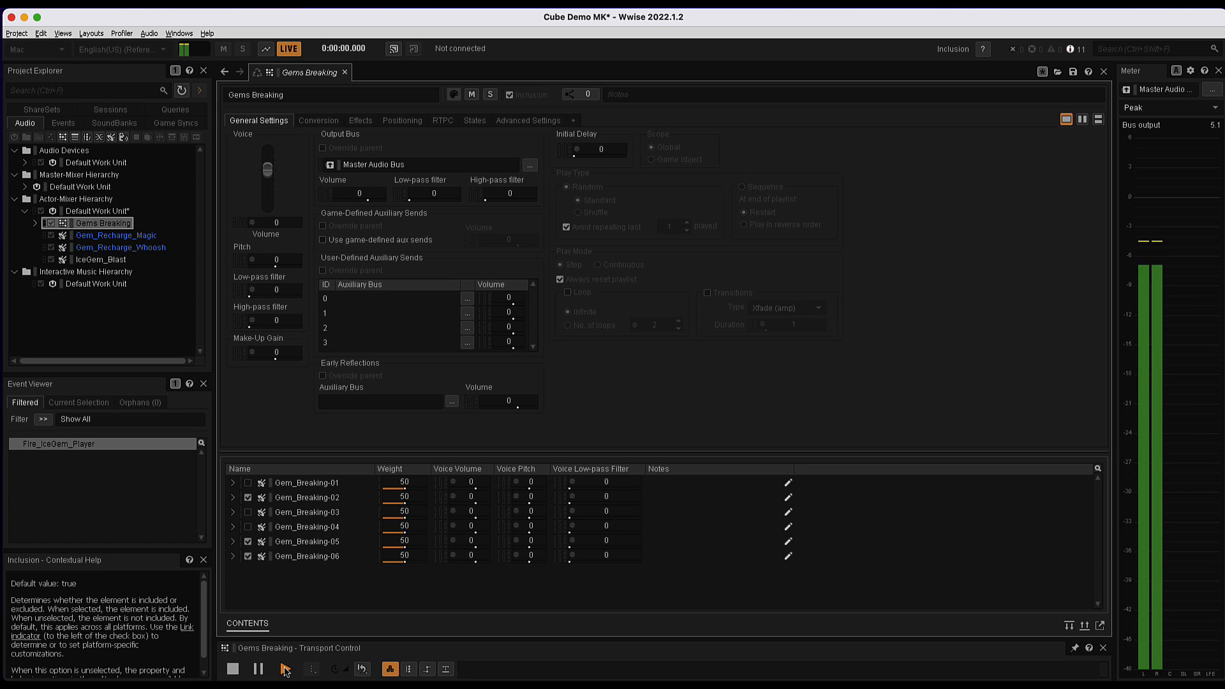
# Audition the Gems Breaking container repeatedly with only Gem_Breaking-02, Gem_Breaking-05 and Gem_Breaking-06 included
pyautogui.click(285, 671)
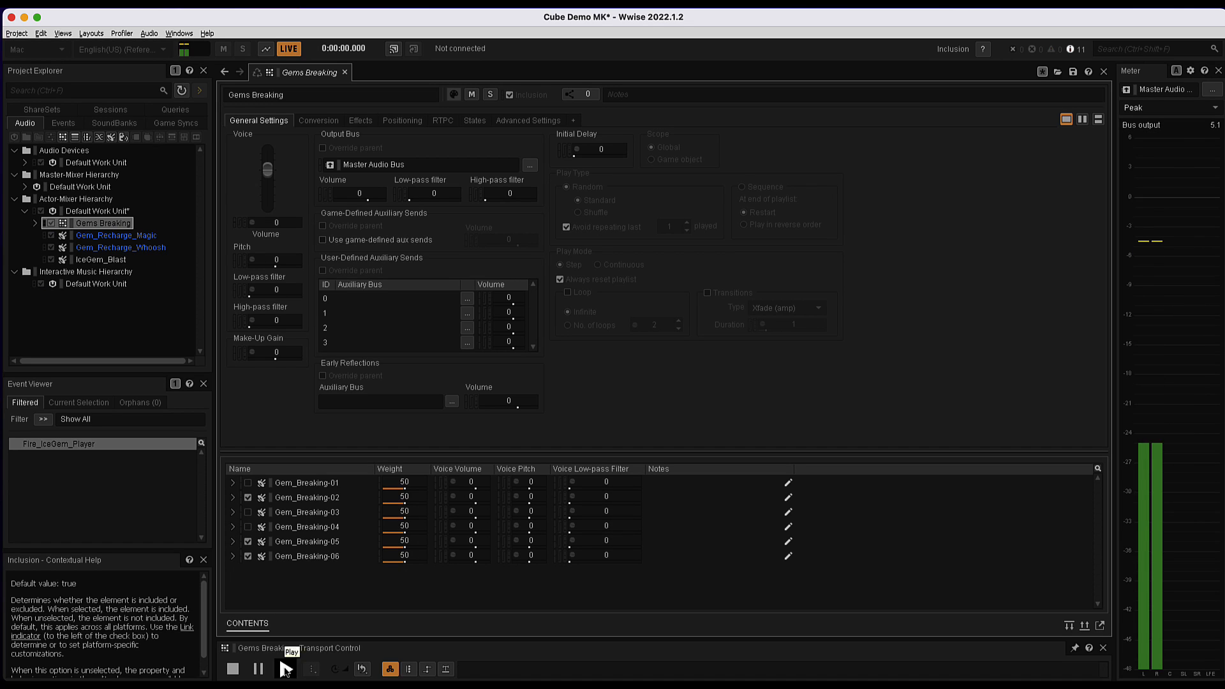
pyautogui.click(286, 671)
pyautogui.click(286, 671)
pyautogui.click(285, 671)
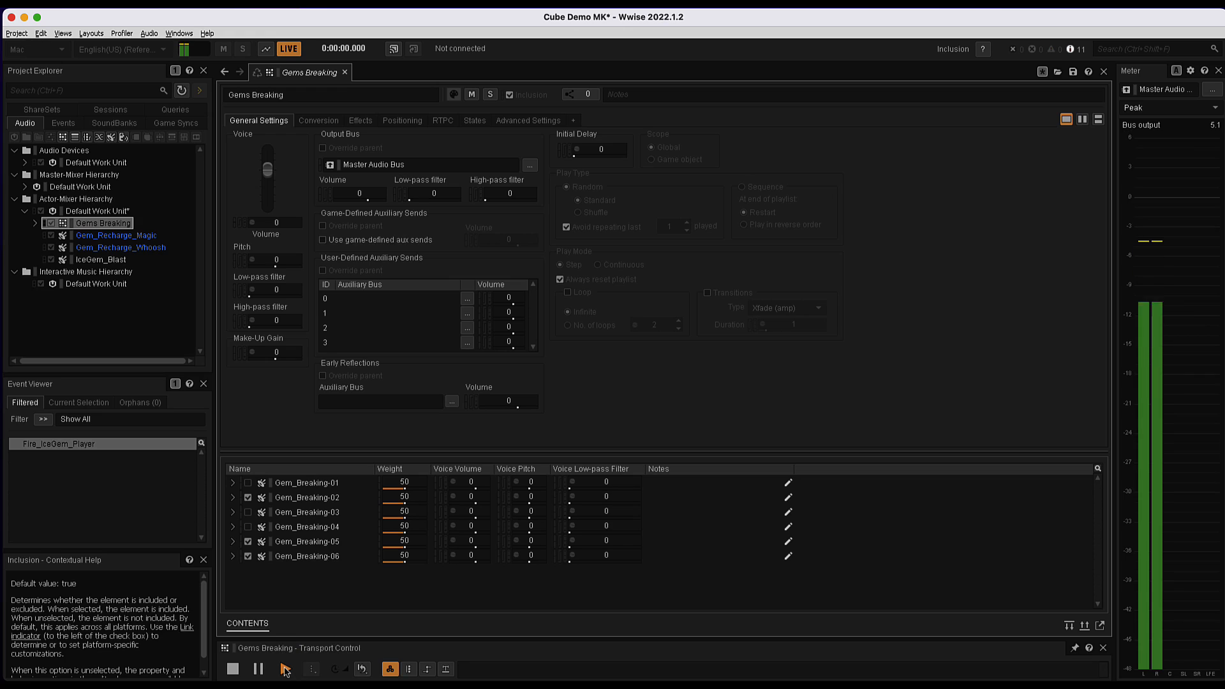
# Exclude Gem_Breaking-02 and Gem_Breaking-05 from the container and audition it with only Gem_Breaking-06 included
pyautogui.click(247, 498)
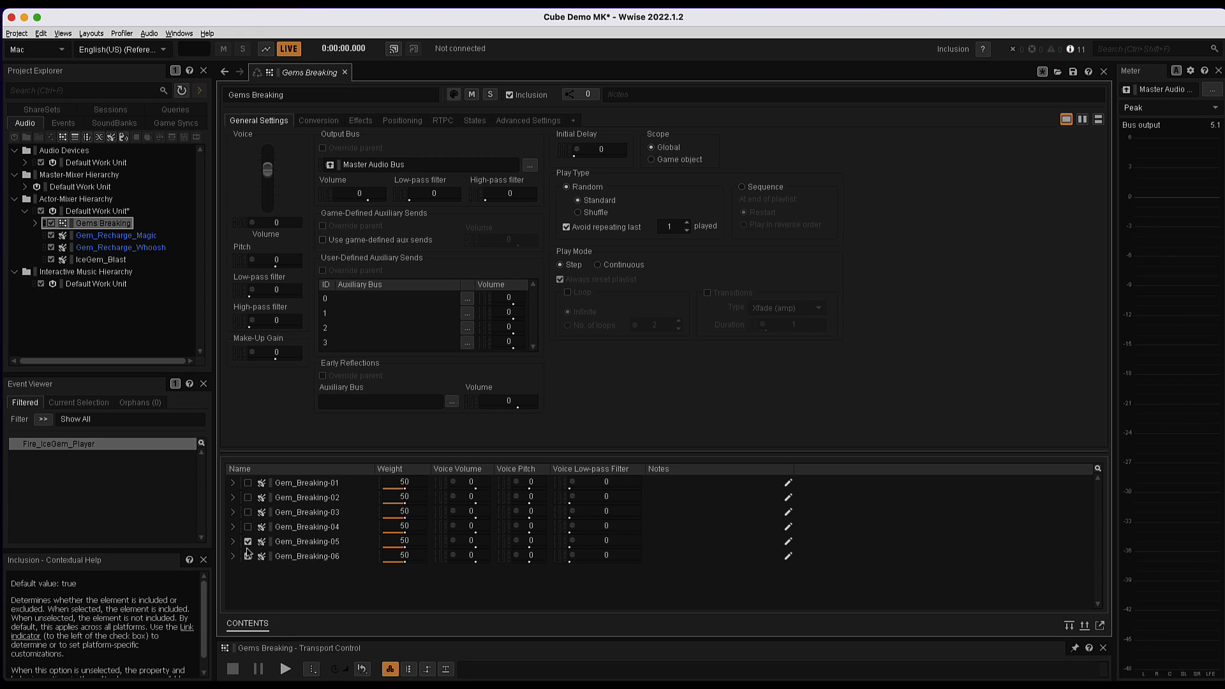
pyautogui.click(248, 541)
pyautogui.click(285, 670)
pyautogui.click(285, 669)
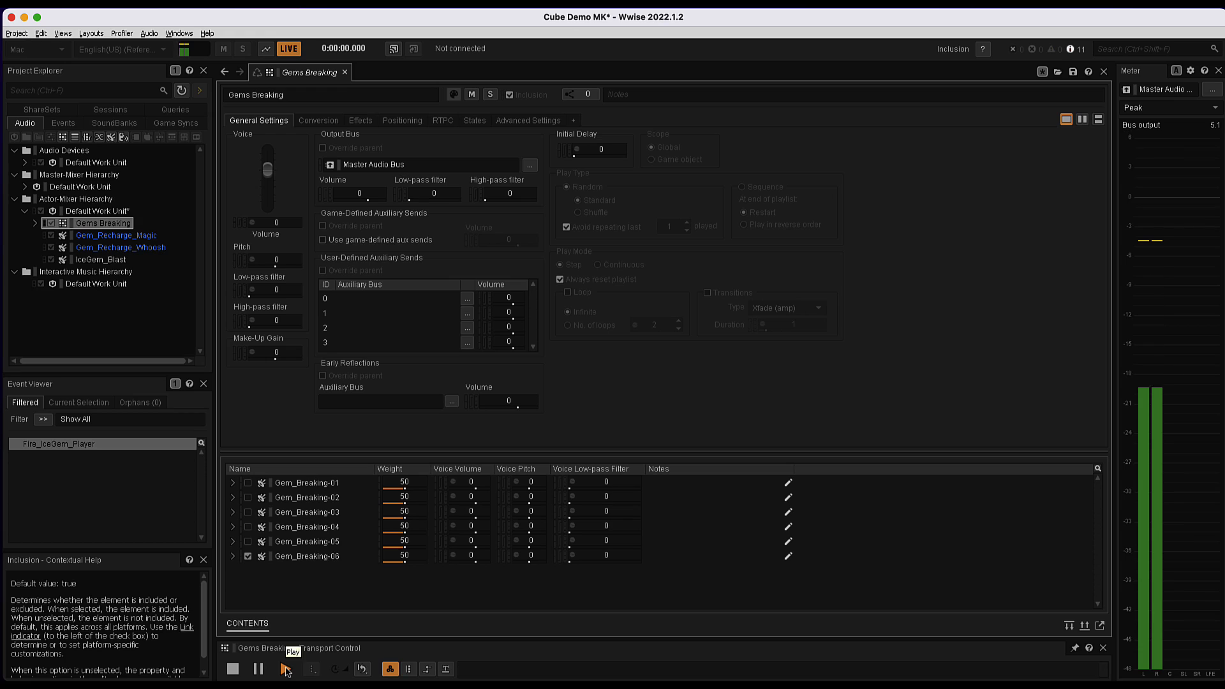
# Include Gem_Breaking-01 through Gem_Breaking-05 again so that all six sounds are active in the Gems Breaking container
pyautogui.click(248, 542)
pyautogui.click(248, 527)
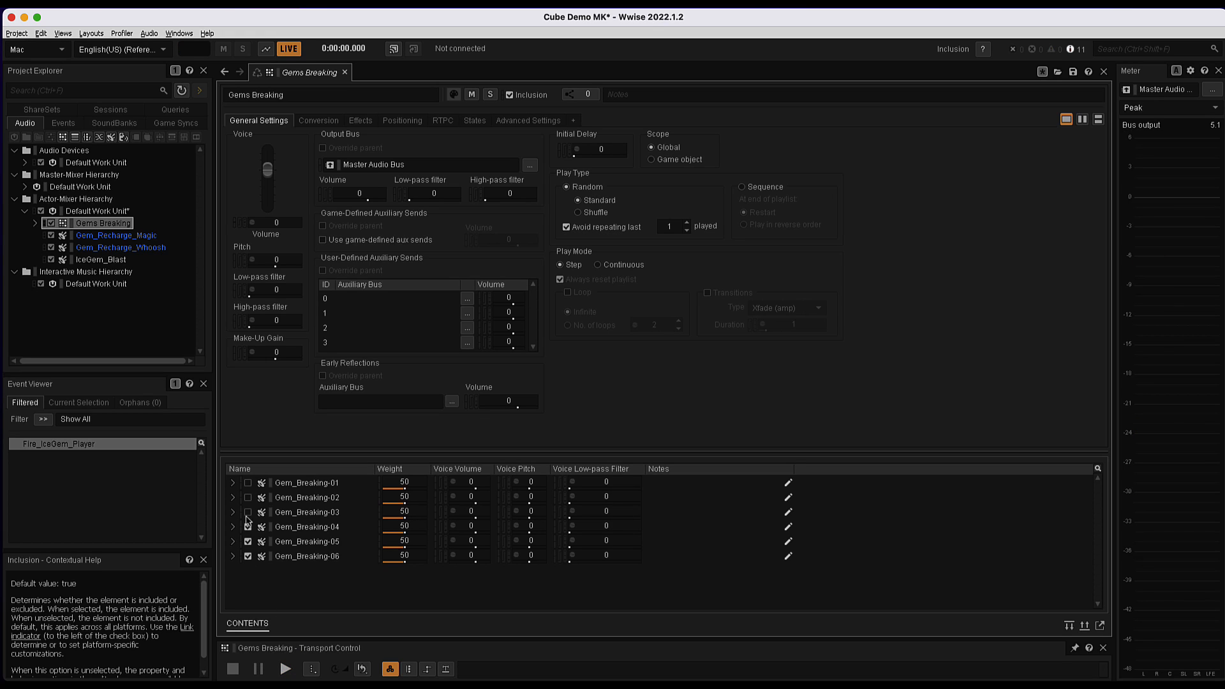
pyautogui.click(248, 513)
pyautogui.click(248, 498)
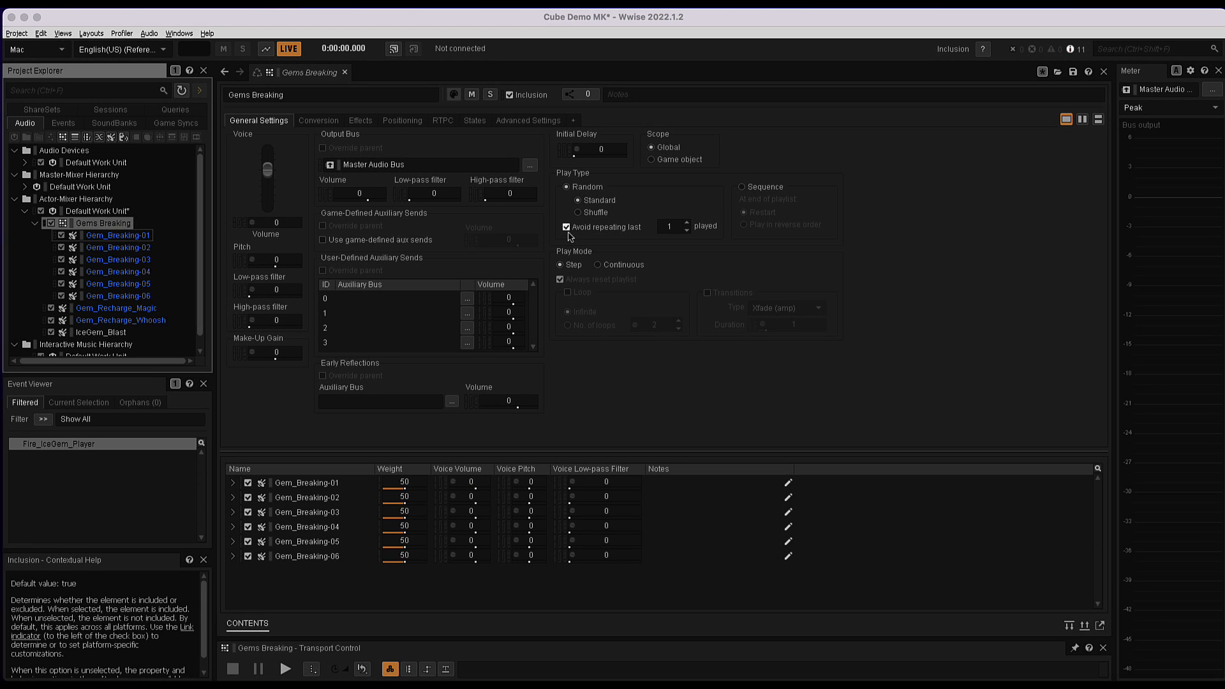
# Set the Gems Breaking container to avoid repeating the last 3 sounds played and audition it
pyautogui.click(566, 228)
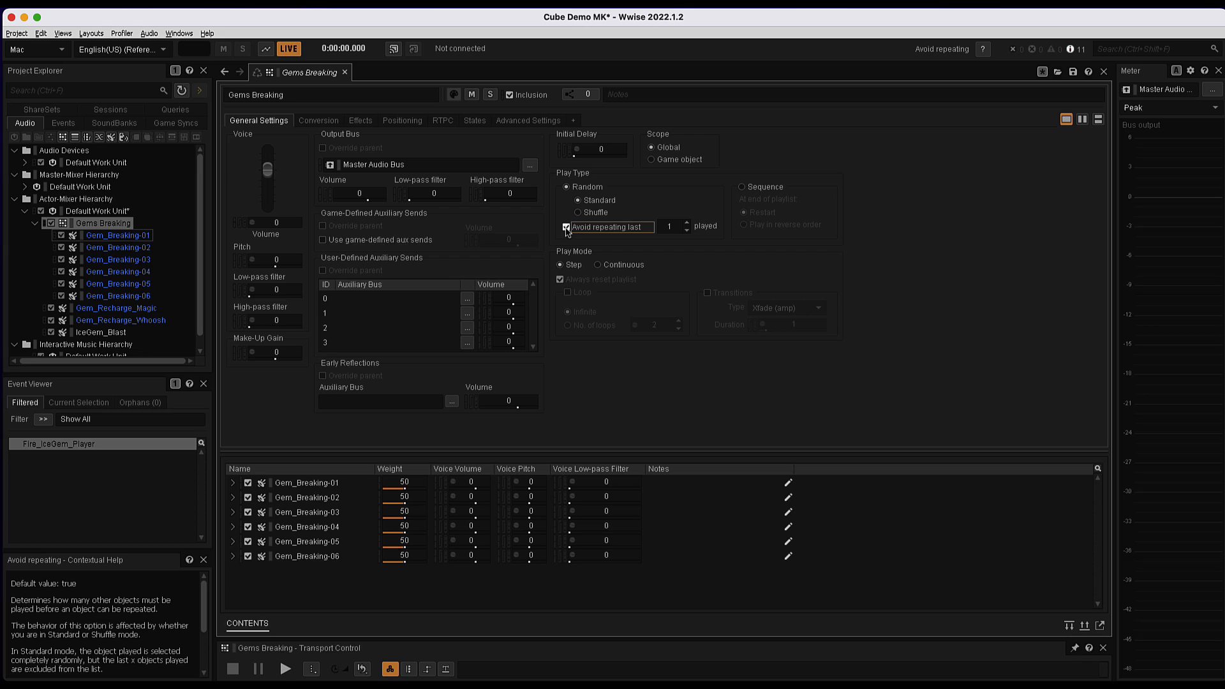
pyautogui.click(687, 224)
pyautogui.click(285, 669)
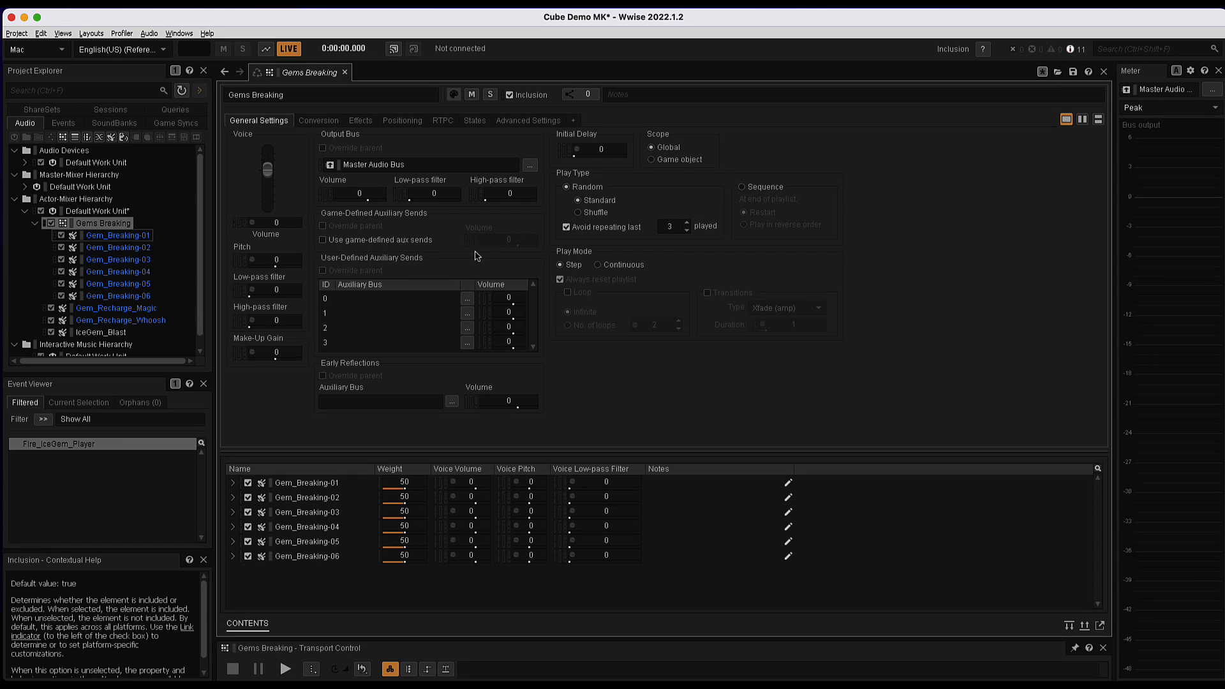
# Compare the Standard, Shuffle, Random and Sequence descriptions in the enlarged contextual help, and set the container's play type to Random with Shuffle
pyautogui.click(579, 214)
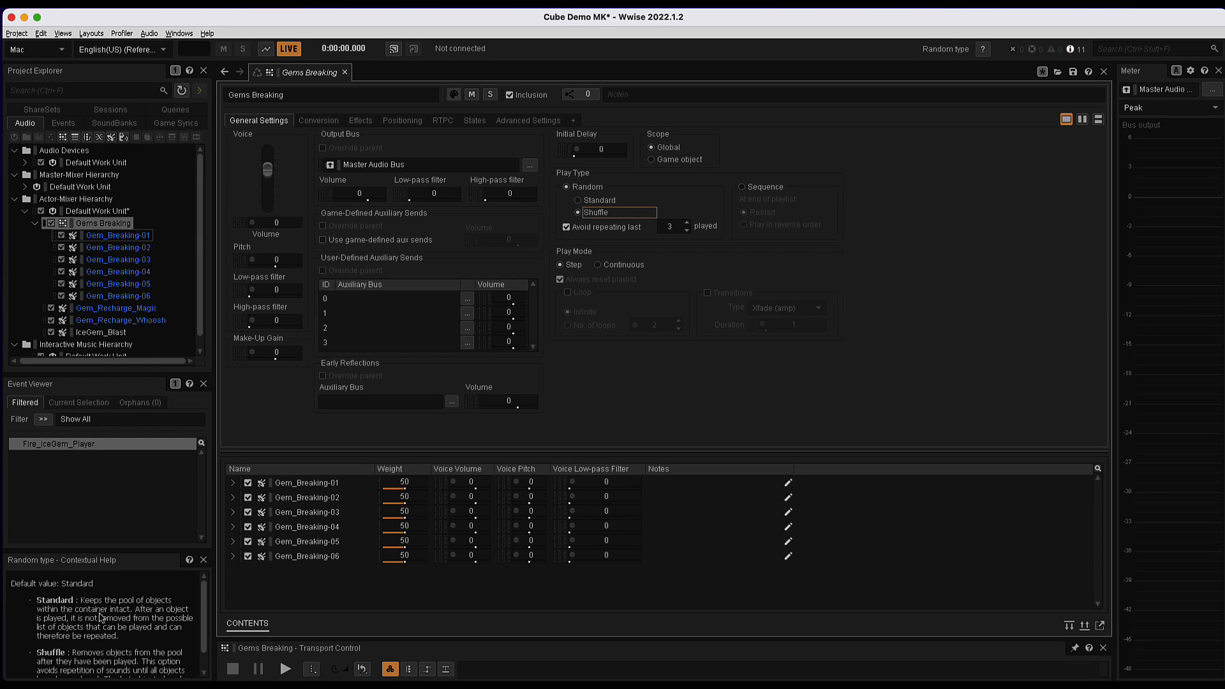
pyautogui.moveTo(112, 552); pyautogui.dragTo(111, 487)
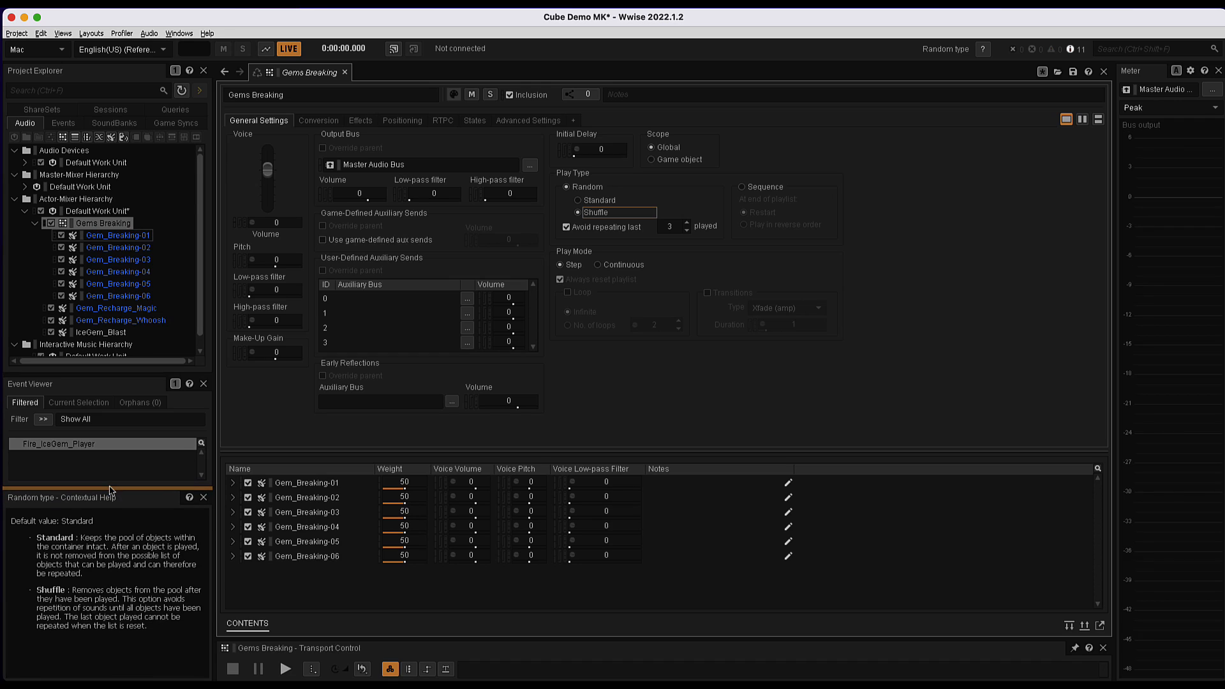
pyautogui.click(579, 200)
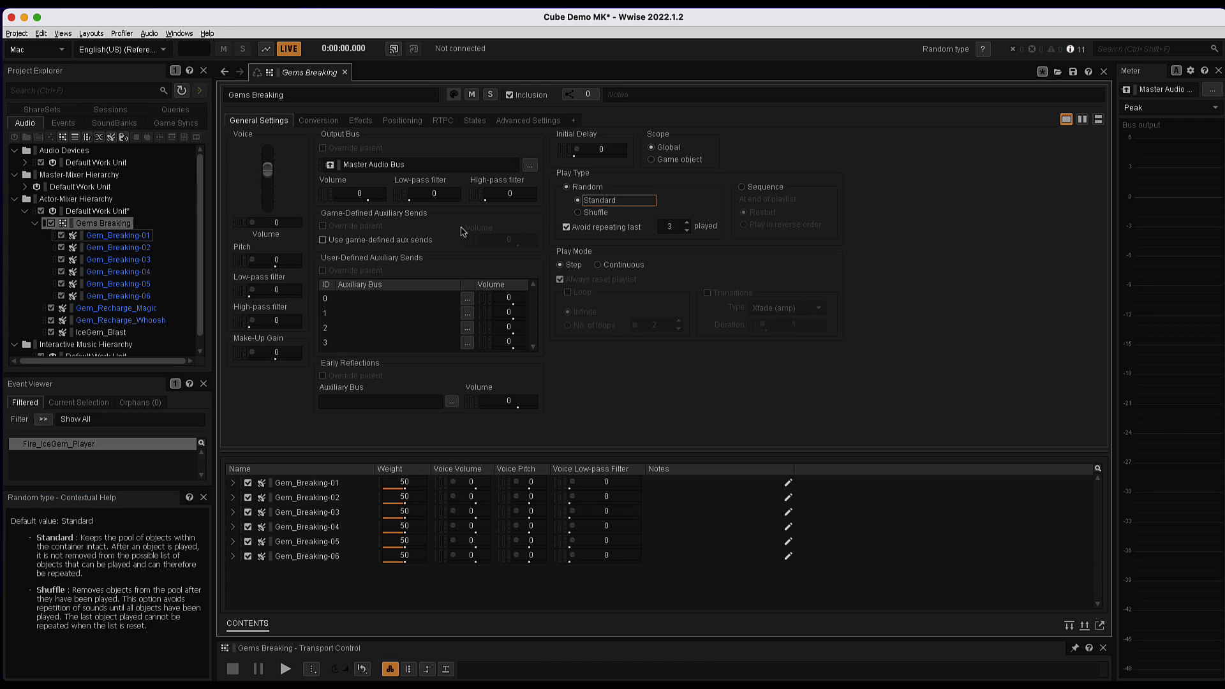
pyautogui.click(583, 190)
pyautogui.click(764, 188)
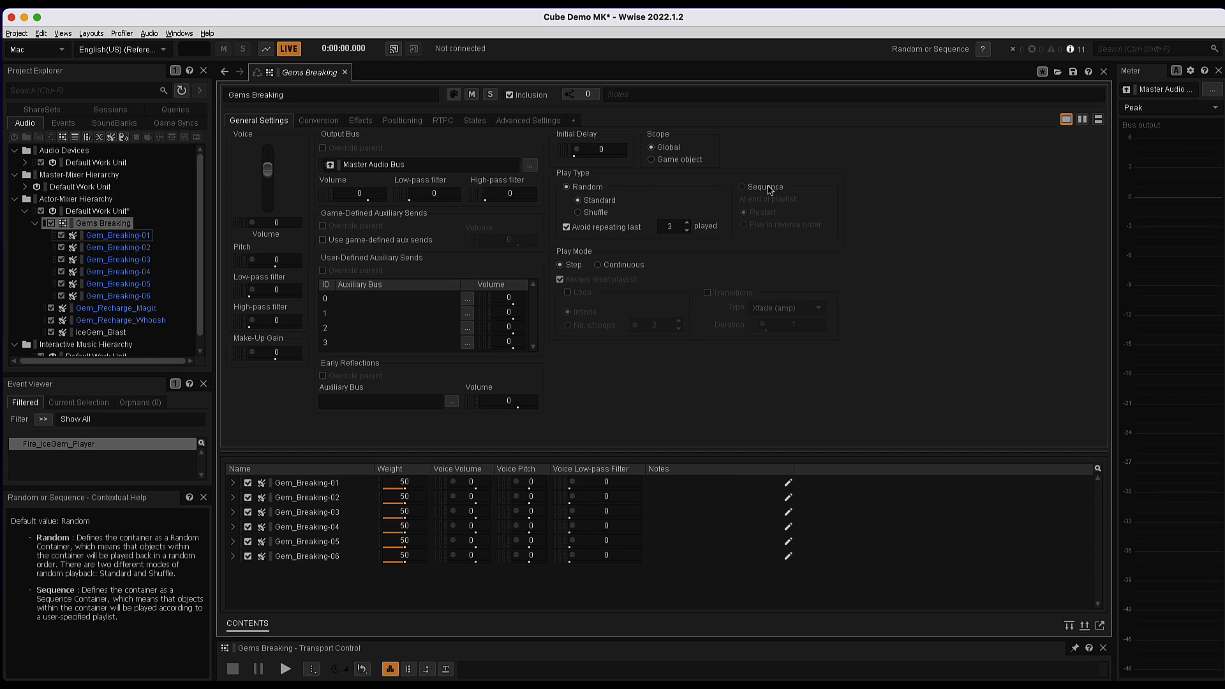
pyautogui.click(593, 188)
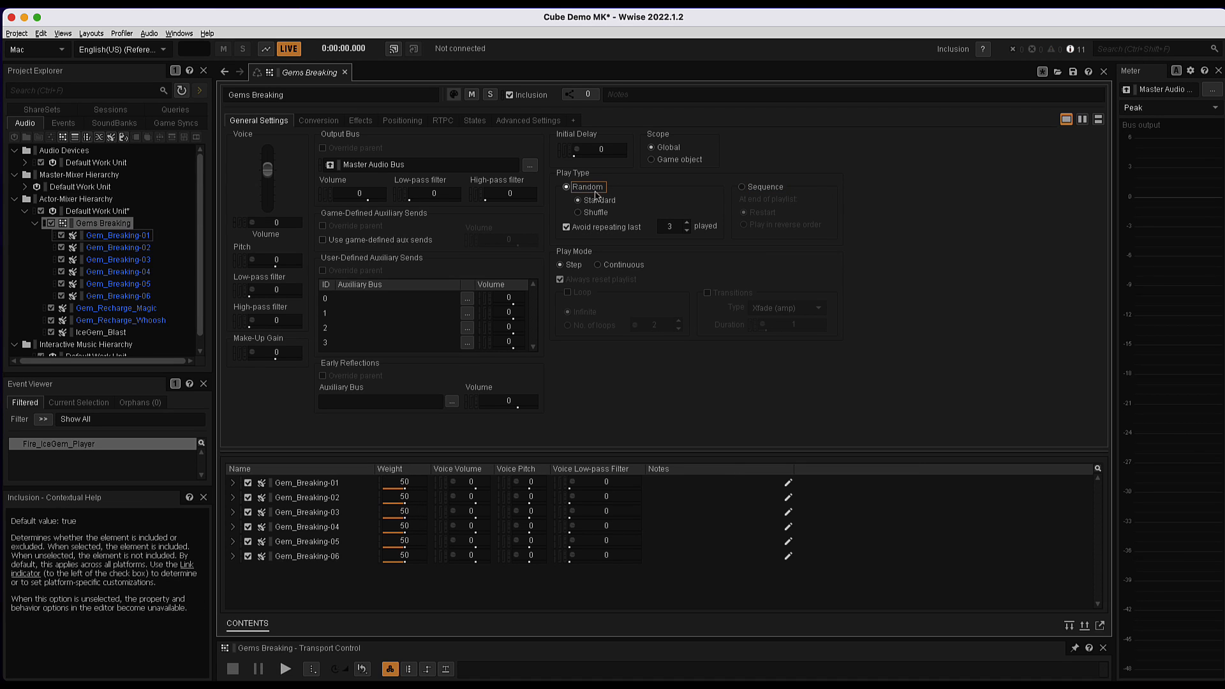
pyautogui.click(600, 203)
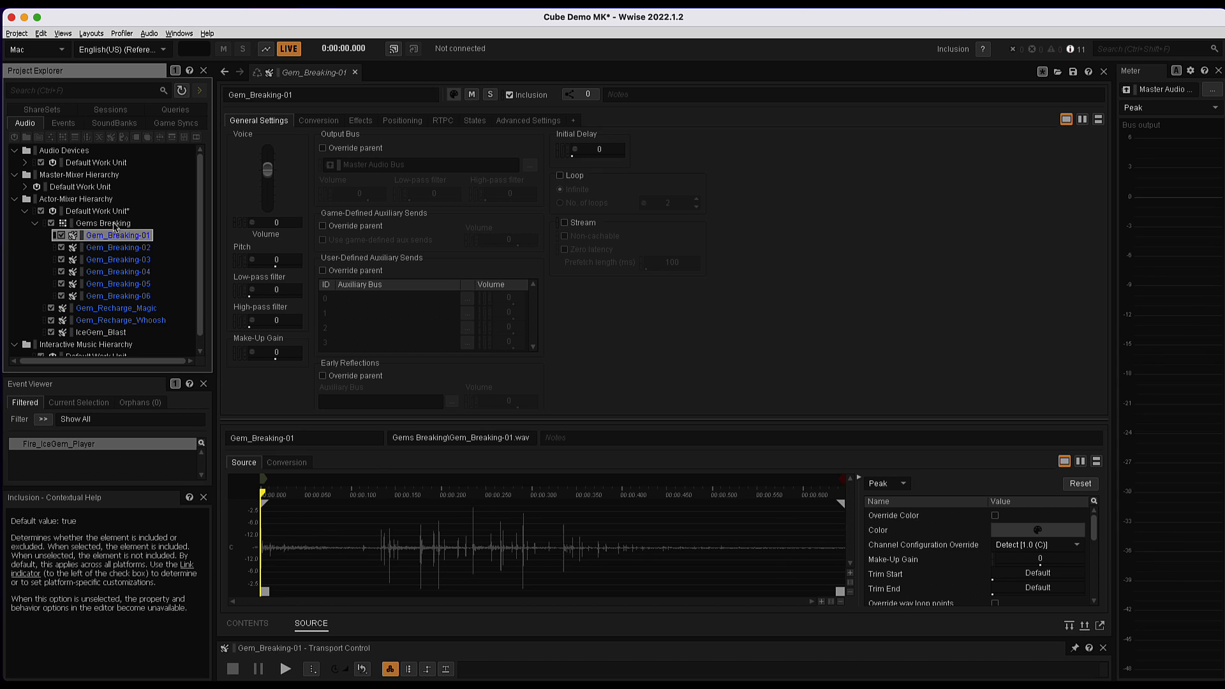
# Enable pitch randomization on the Gems Breaking container with a minimum offset of -150 and a maximum of 150, and audition it
pyautogui.click(103, 223)
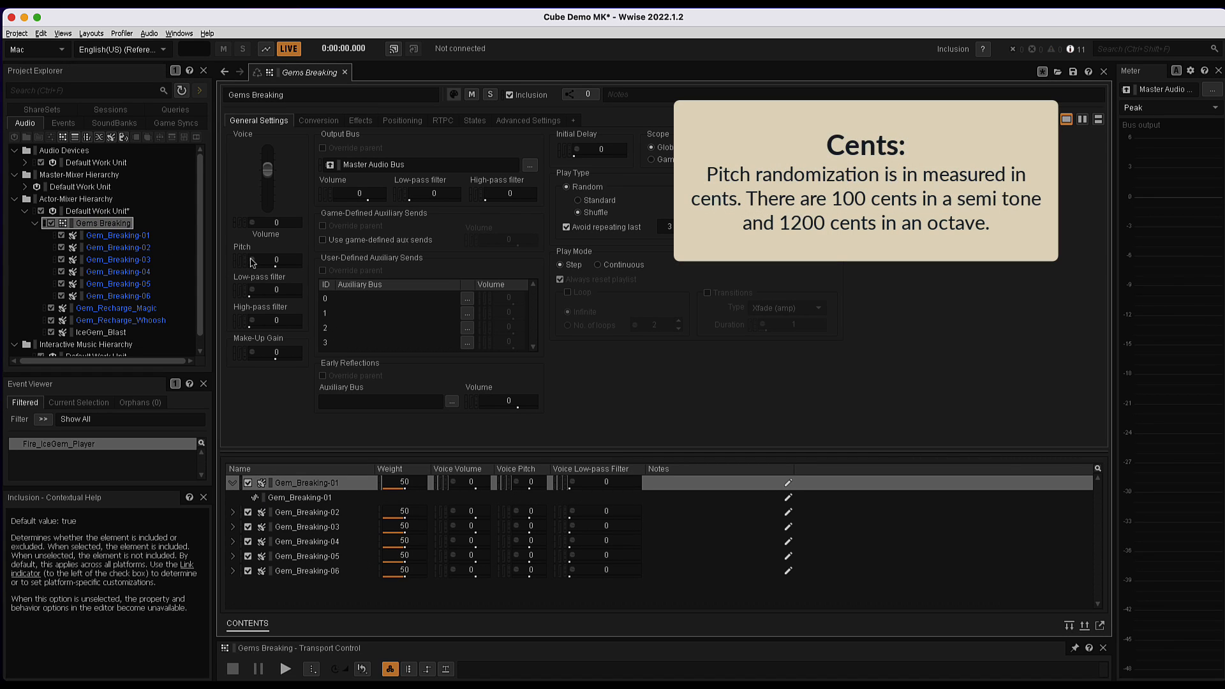
pyautogui.click(253, 259)
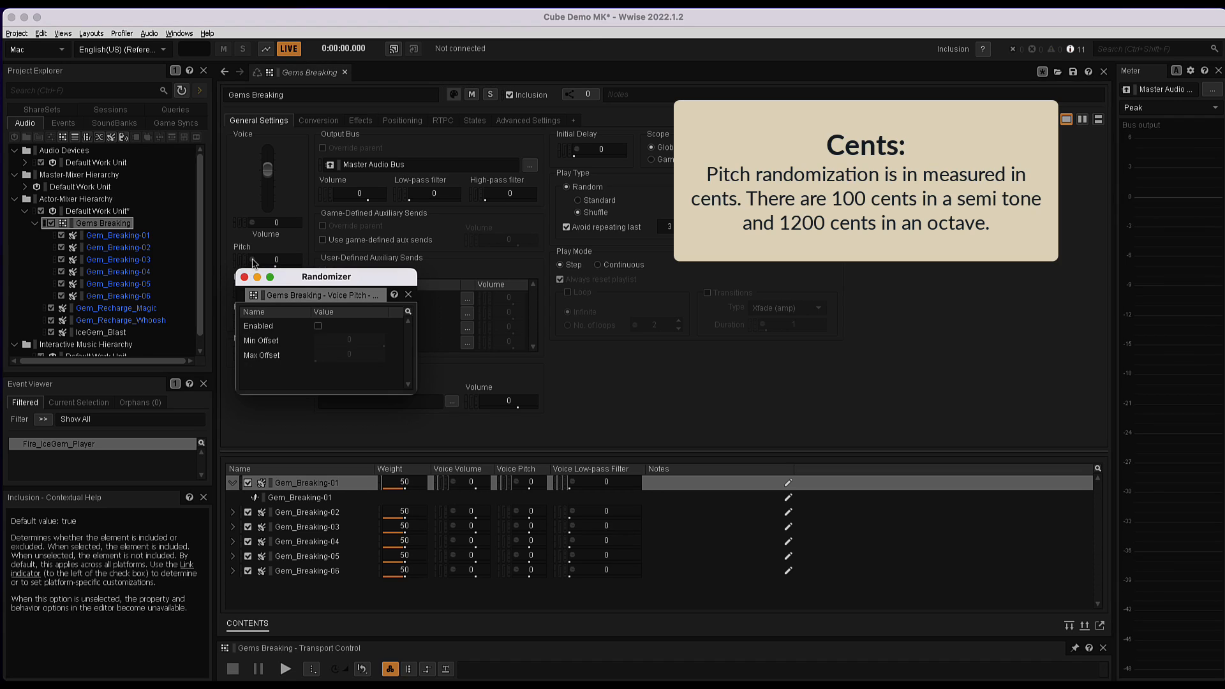
pyautogui.click(376, 341)
pyautogui.moveTo(383, 348); pyautogui.dragTo(336, 340)
pyautogui.write('-')
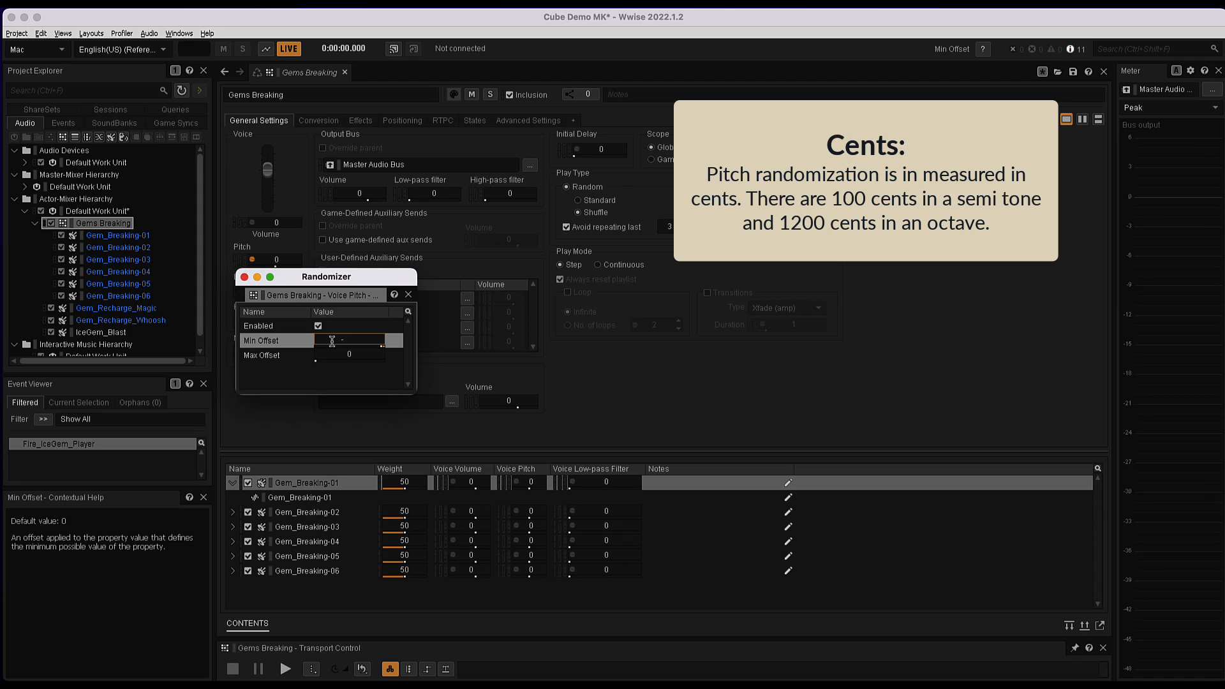
pyautogui.write('150')
pyautogui.press('Tab')
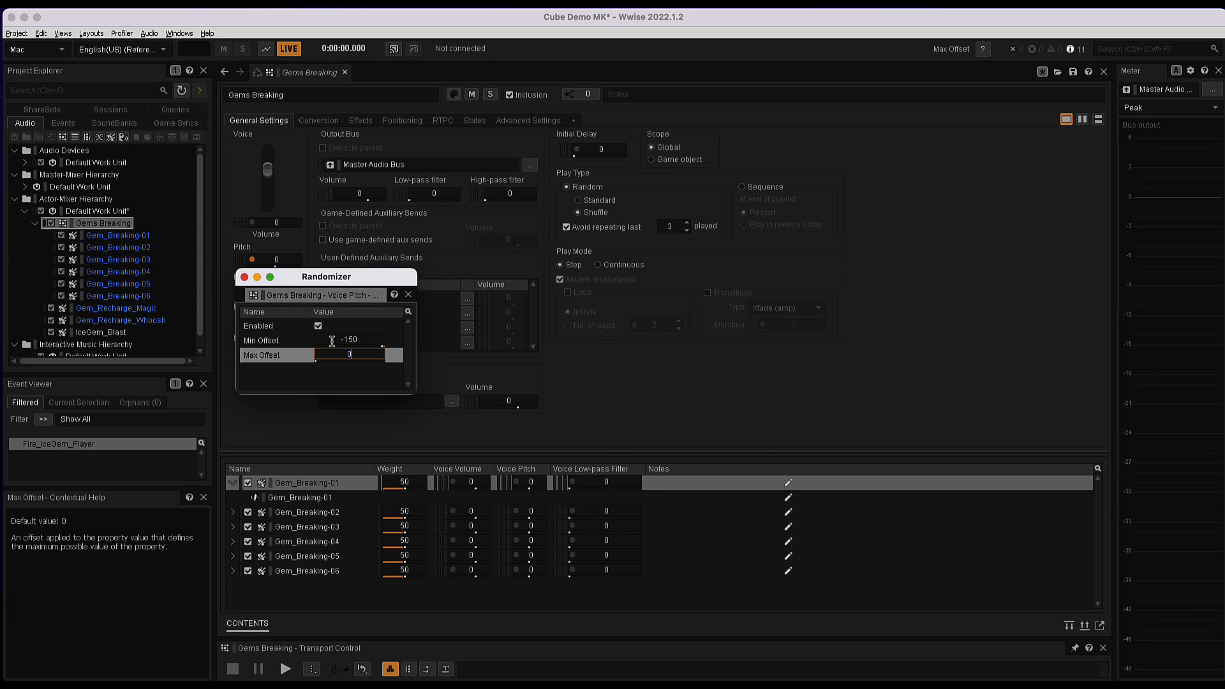
pyautogui.write('150')
pyautogui.click(336, 386)
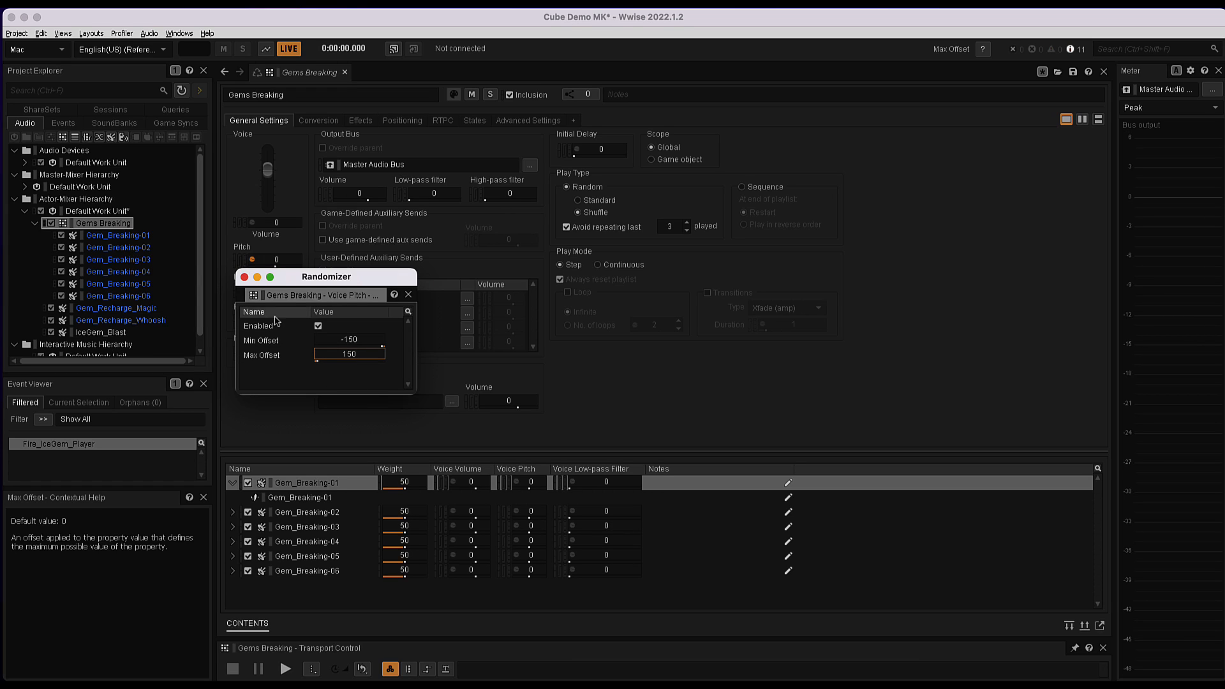
pyautogui.click(244, 278)
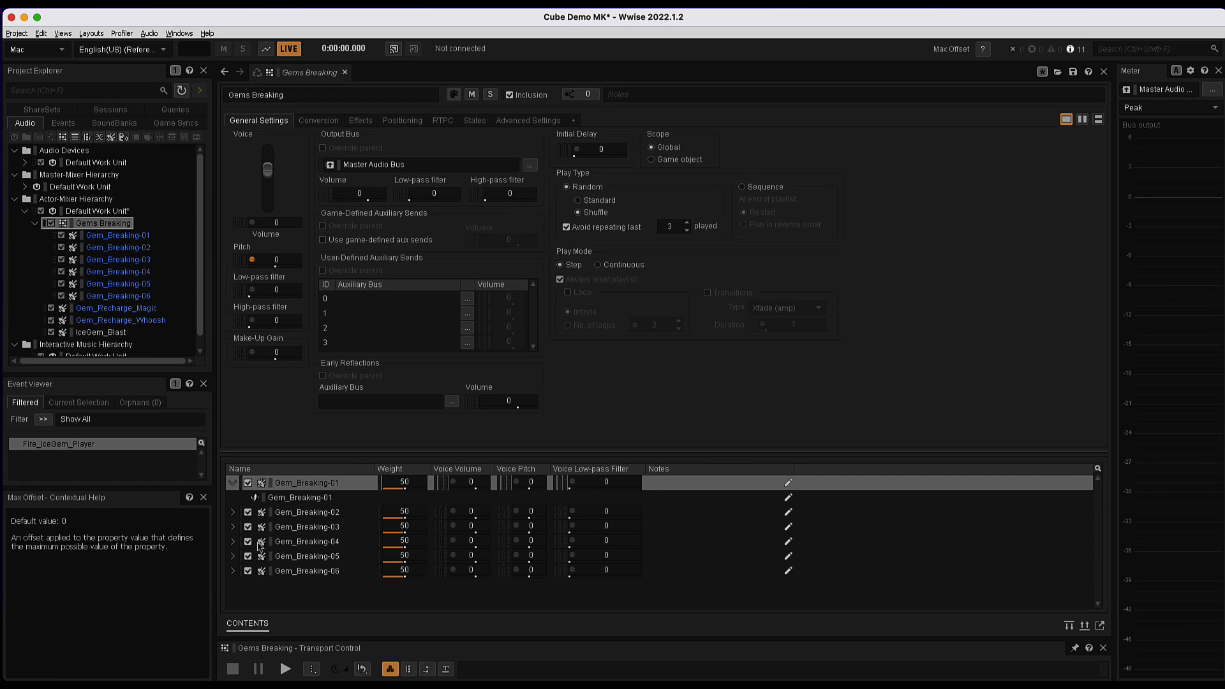
pyautogui.click(285, 668)
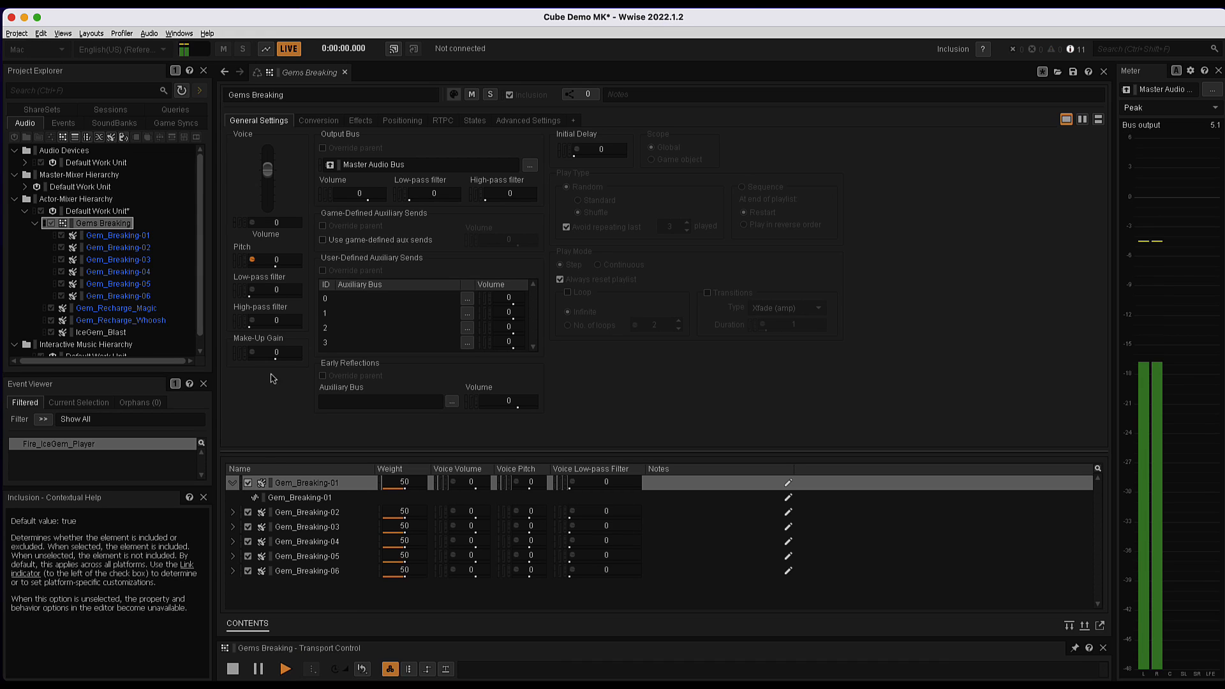
# Widen the container's pitch randomizer to a minimum offset of -4800 and a maximum of 4800, and audition the extreme range
pyautogui.click(252, 260)
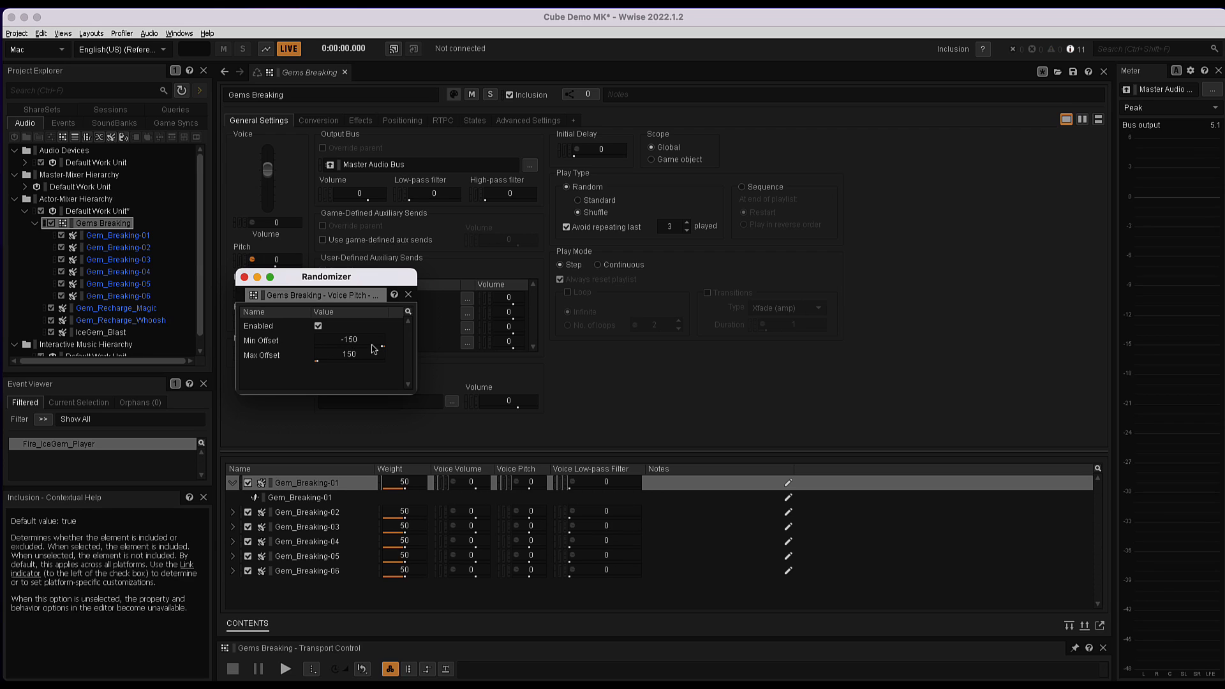
pyautogui.moveTo(383, 349)
pyautogui.mouseDown()
pyautogui.moveTo(290, 355)
pyautogui.moveTo(387, 369)
pyautogui.mouseUp()
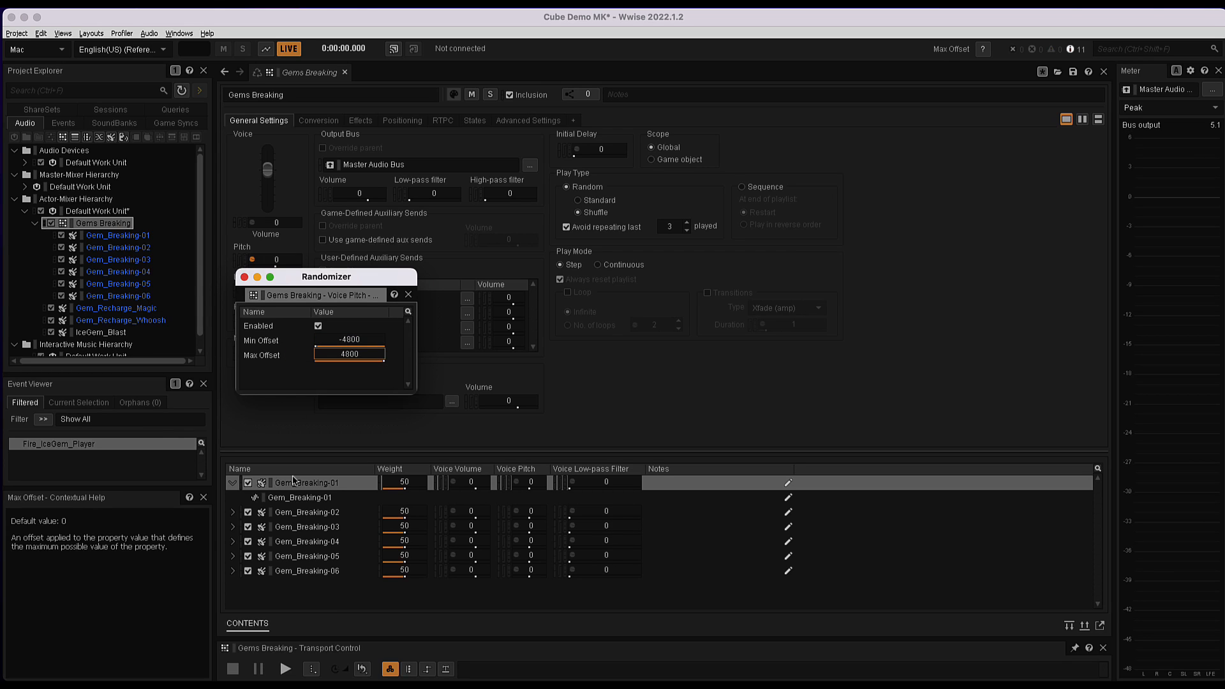
pyautogui.click(285, 669)
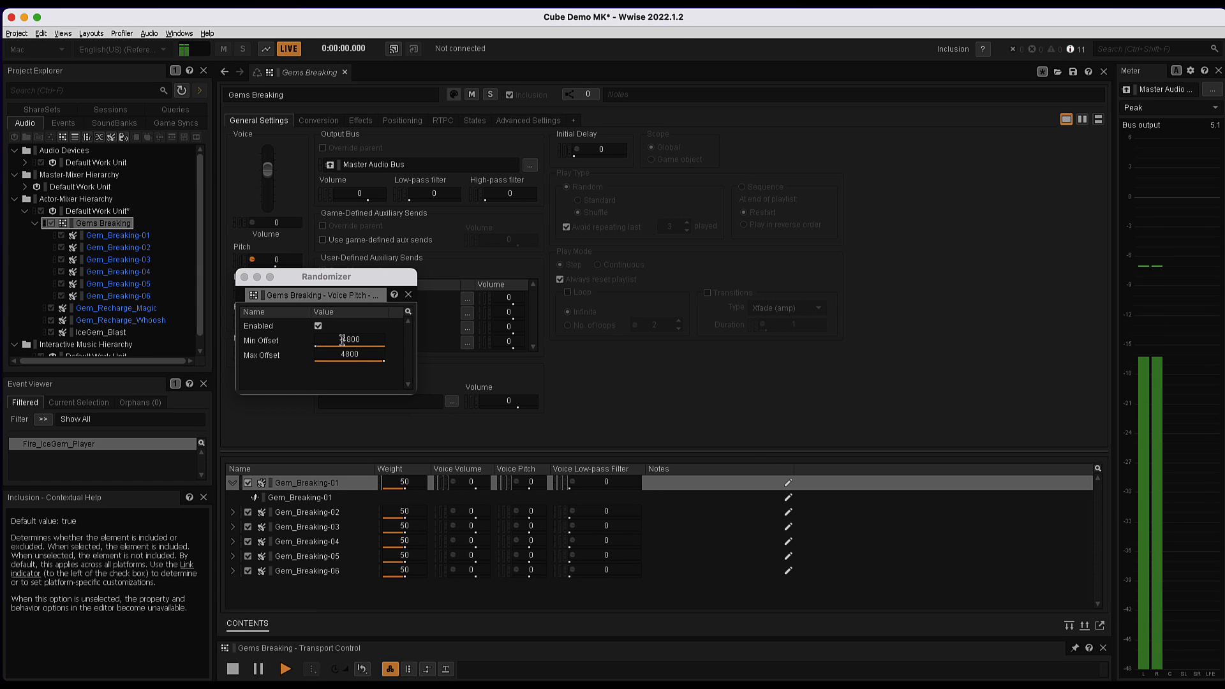
# Set the pitch randomizer's minimum offset to -150 and maximum offset to 150, close the Randomizer, and audition the container
pyautogui.moveTo(344, 339); pyautogui.dragTo(377, 341)
pyautogui.press('BackSpace')
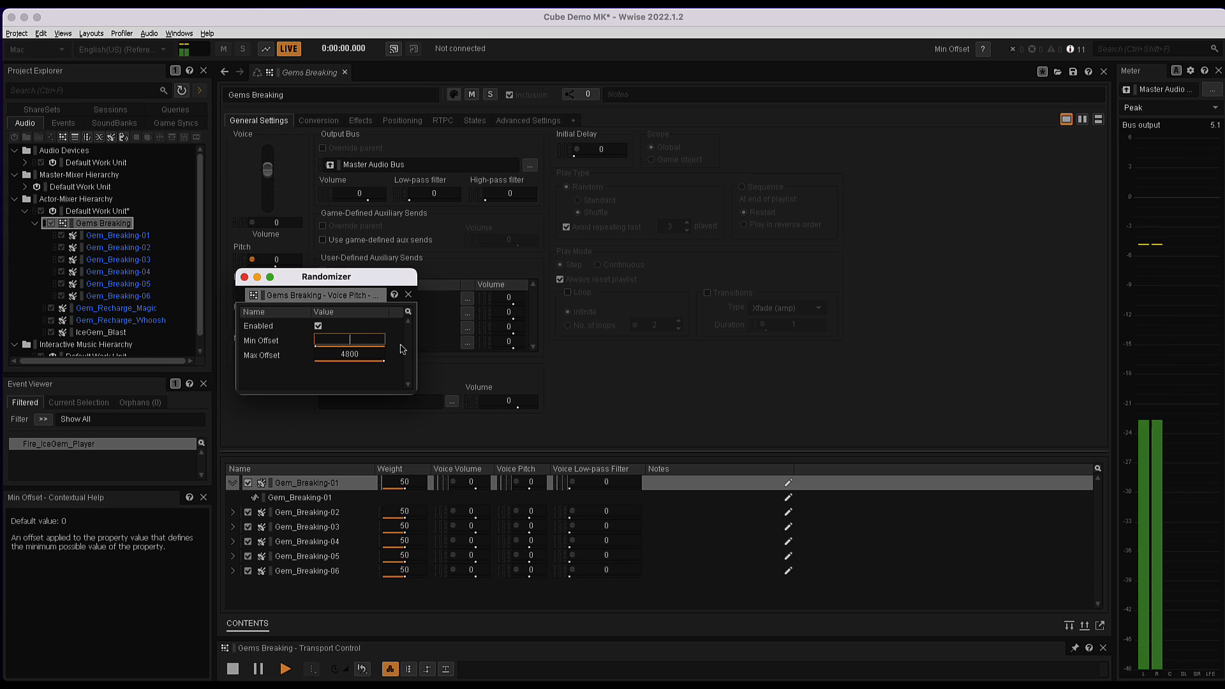
pyautogui.write('-150')
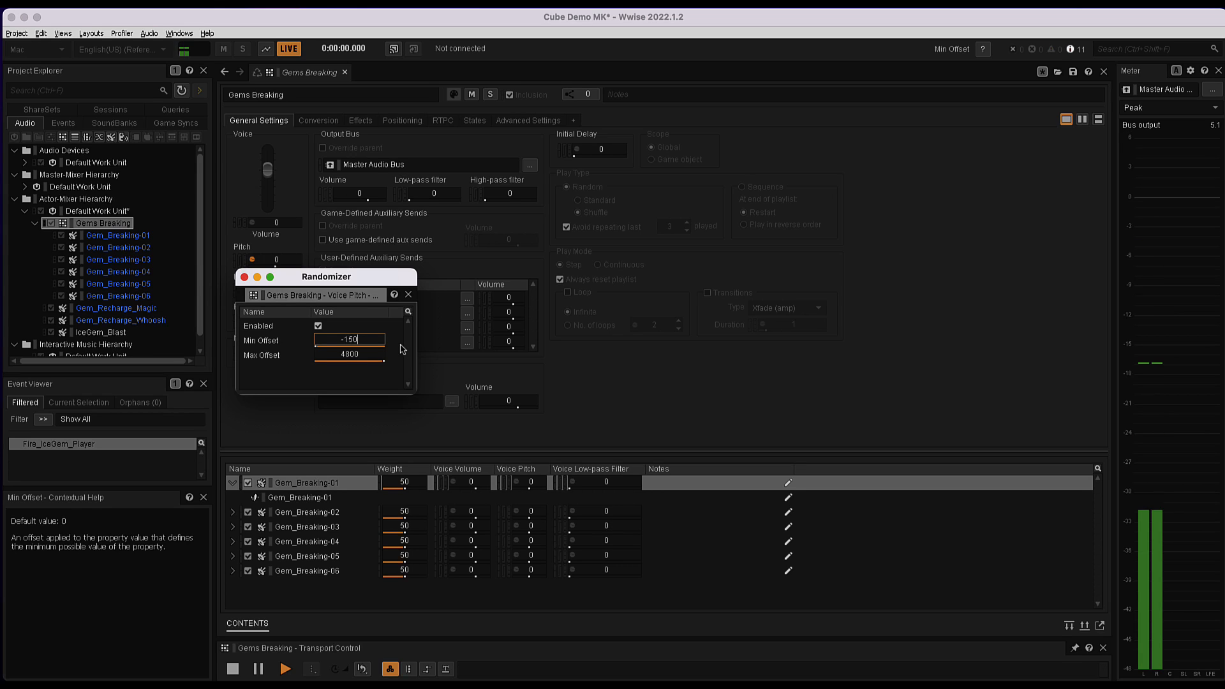
pyautogui.press('Tab')
pyautogui.press('BackSpace')
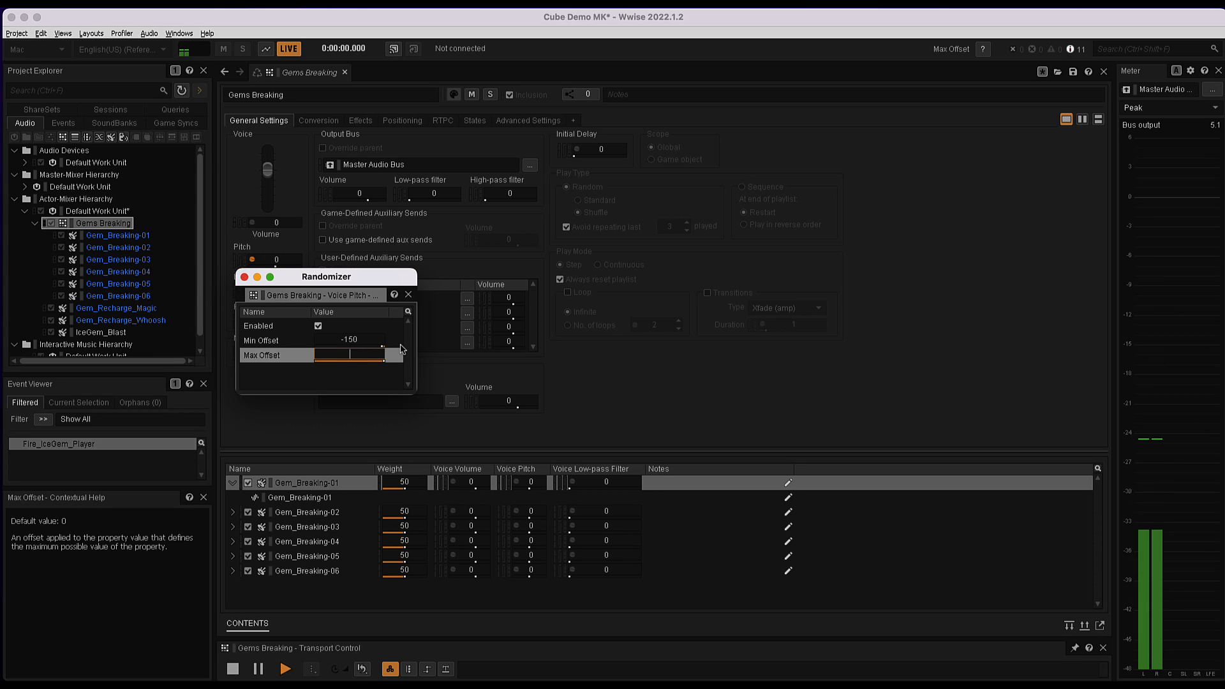
pyautogui.write('150')
pyautogui.press('Return')
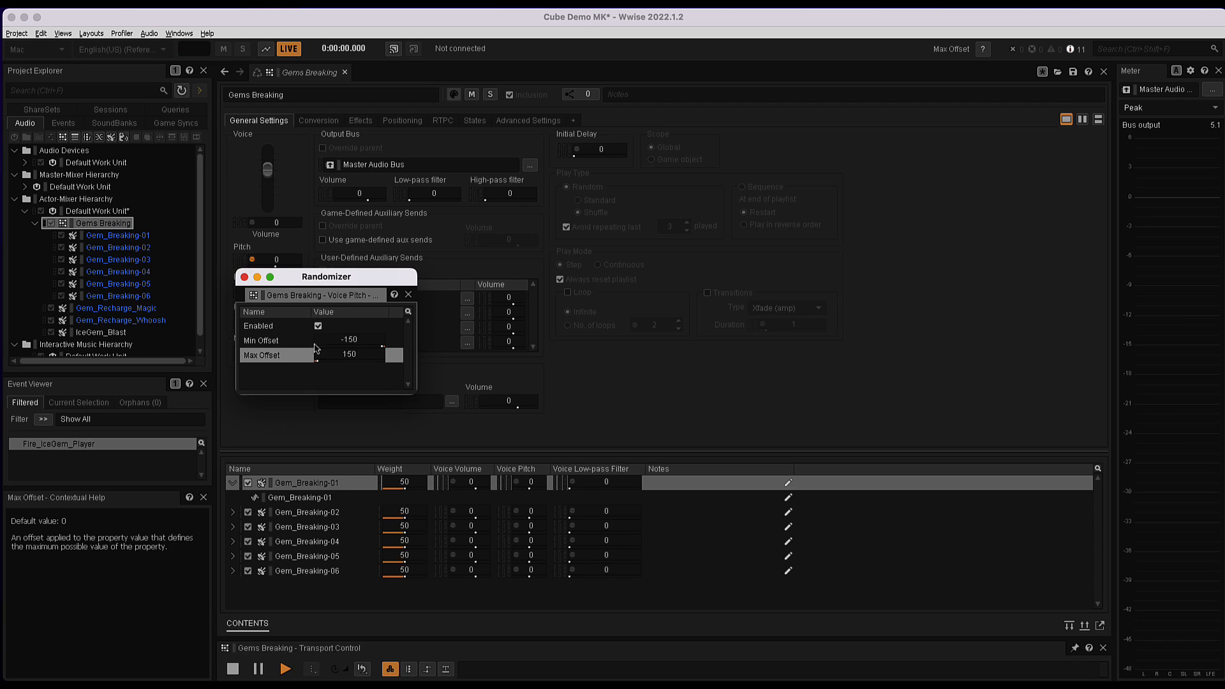
pyautogui.click(245, 277)
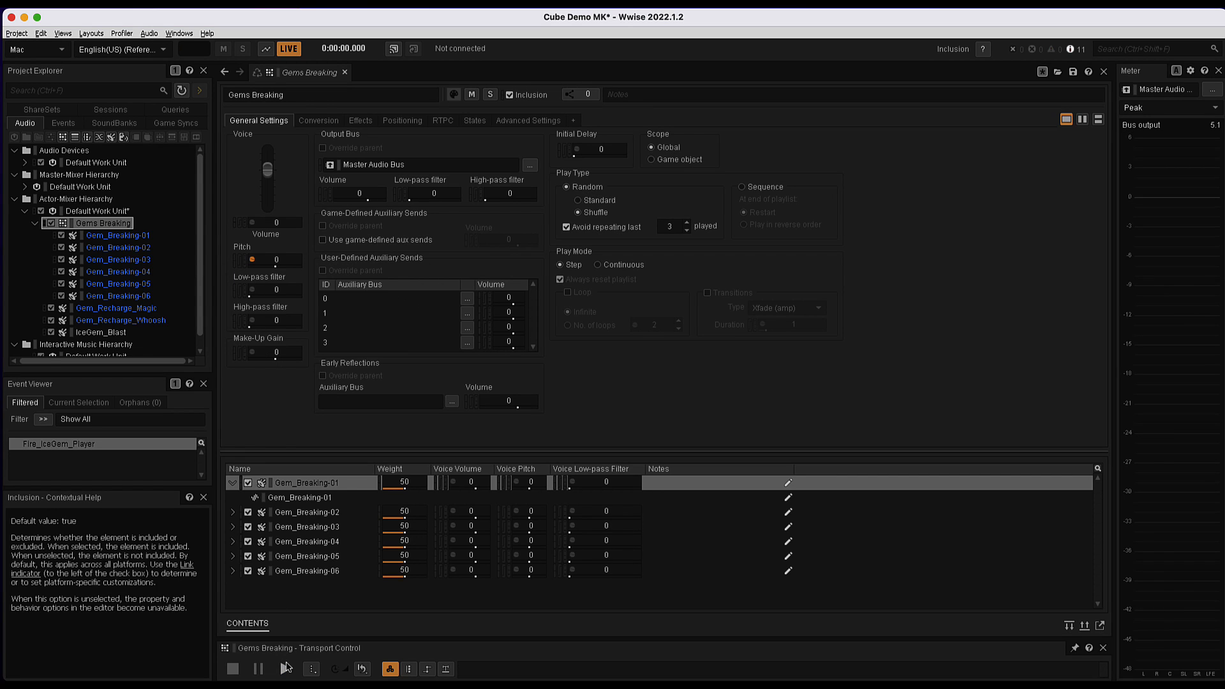
pyautogui.click(286, 669)
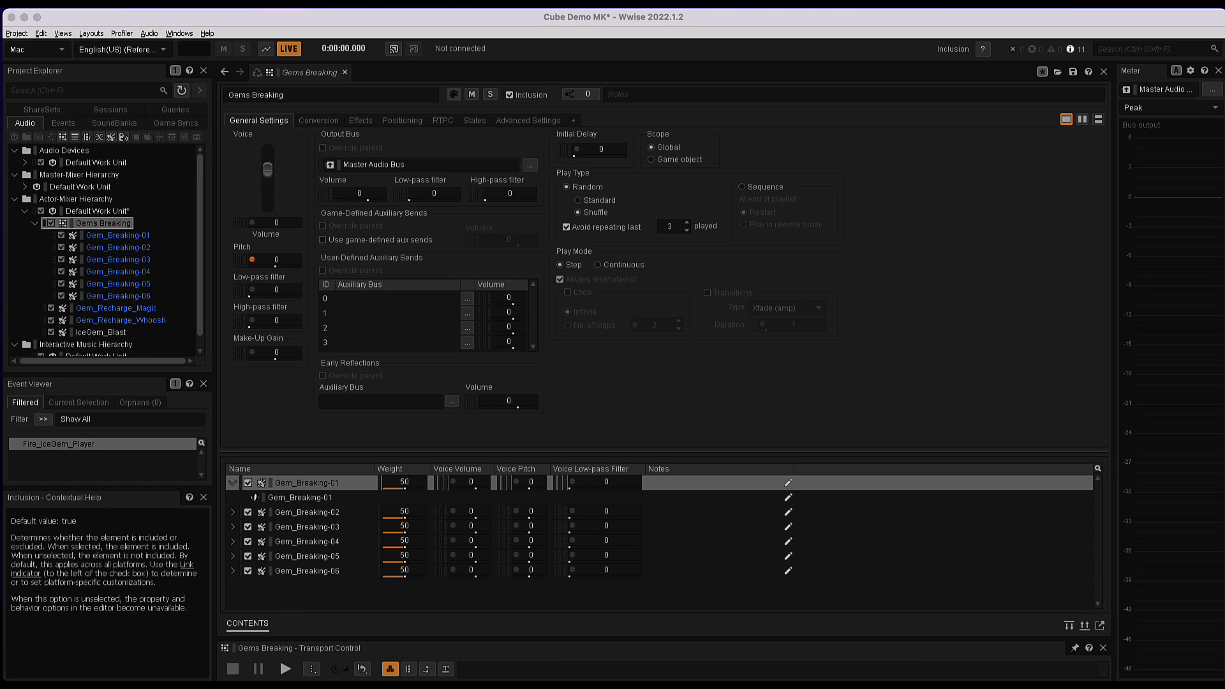
# Duplicate the Gems Breaking container by copying it into the Actor-Mixer Hierarchy's Default Work Unit, and expand the copy to show its sounds
pyautogui.rightClick(89, 226)
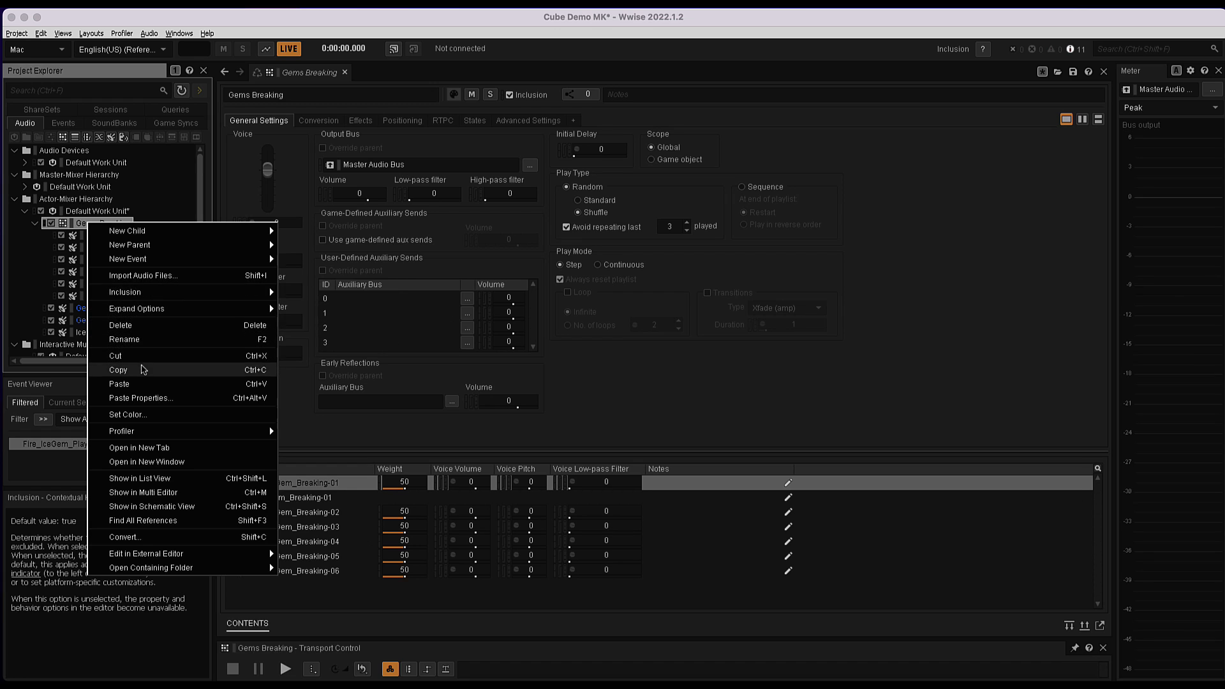
pyautogui.click(141, 370)
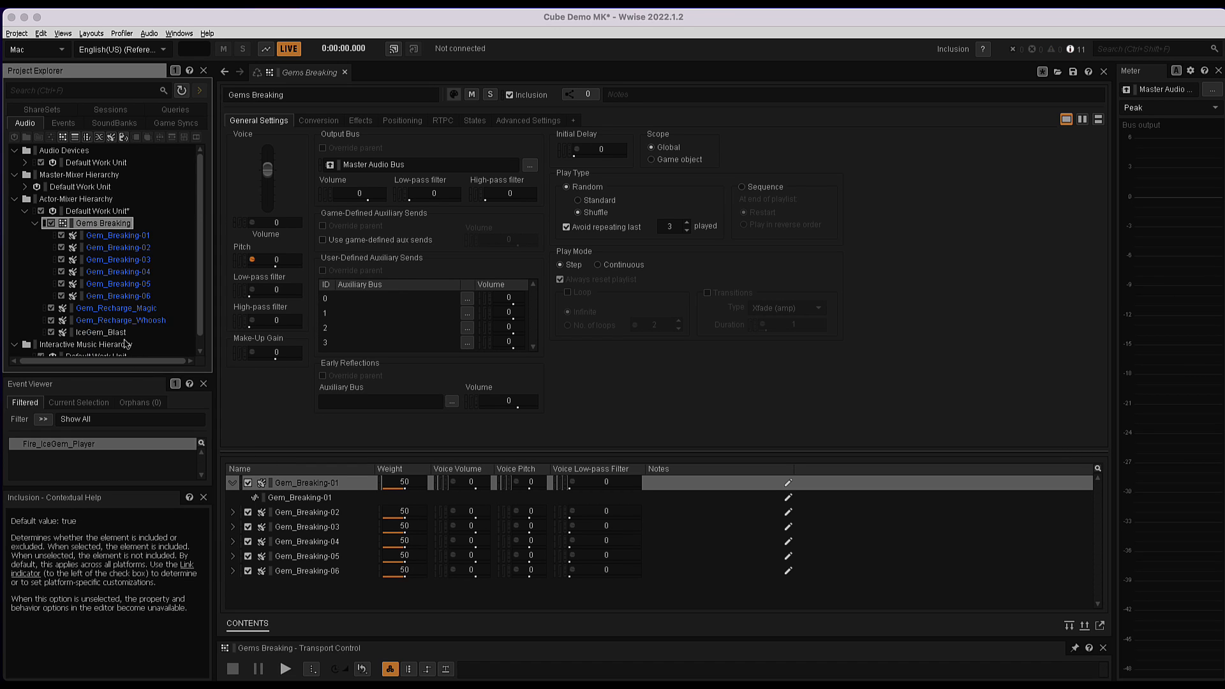
pyautogui.click(96, 212)
pyautogui.rightClick(96, 215)
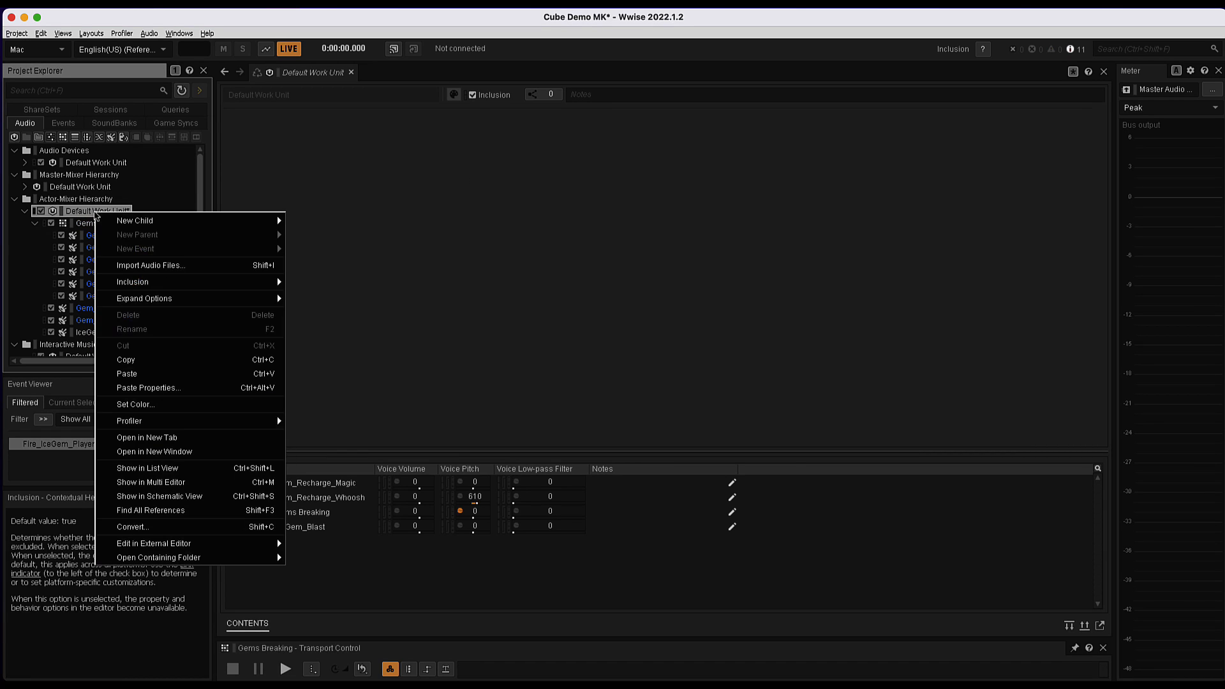
pyautogui.click(141, 375)
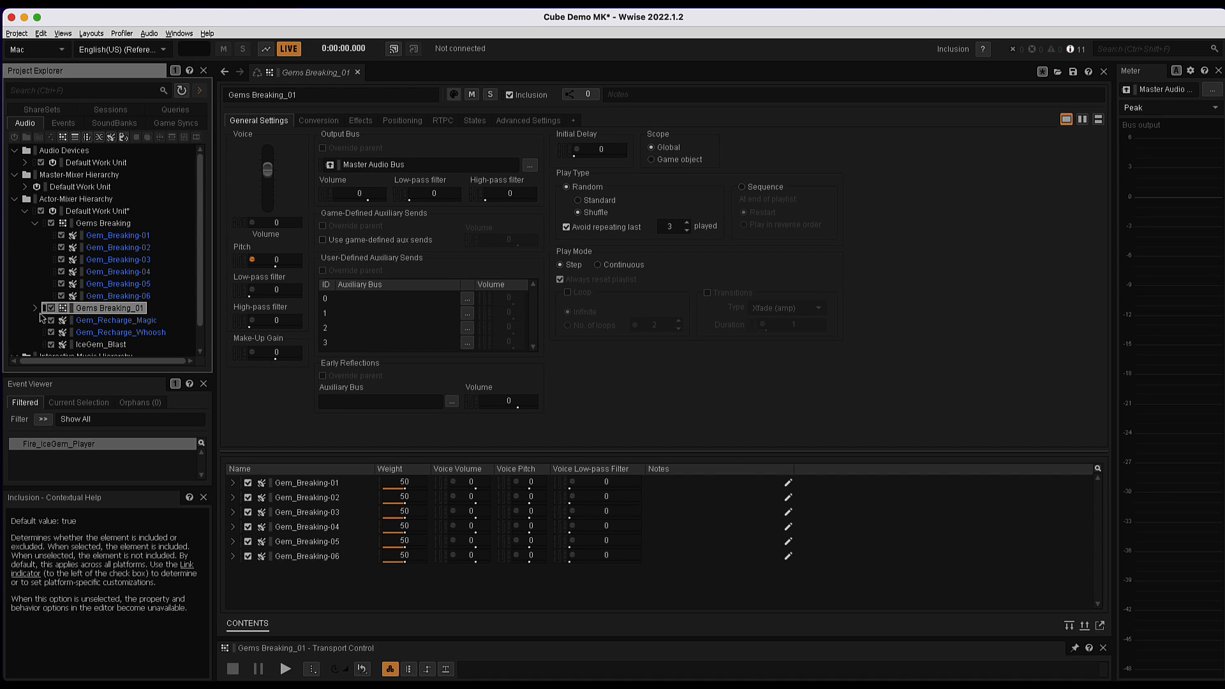
pyautogui.click(35, 308)
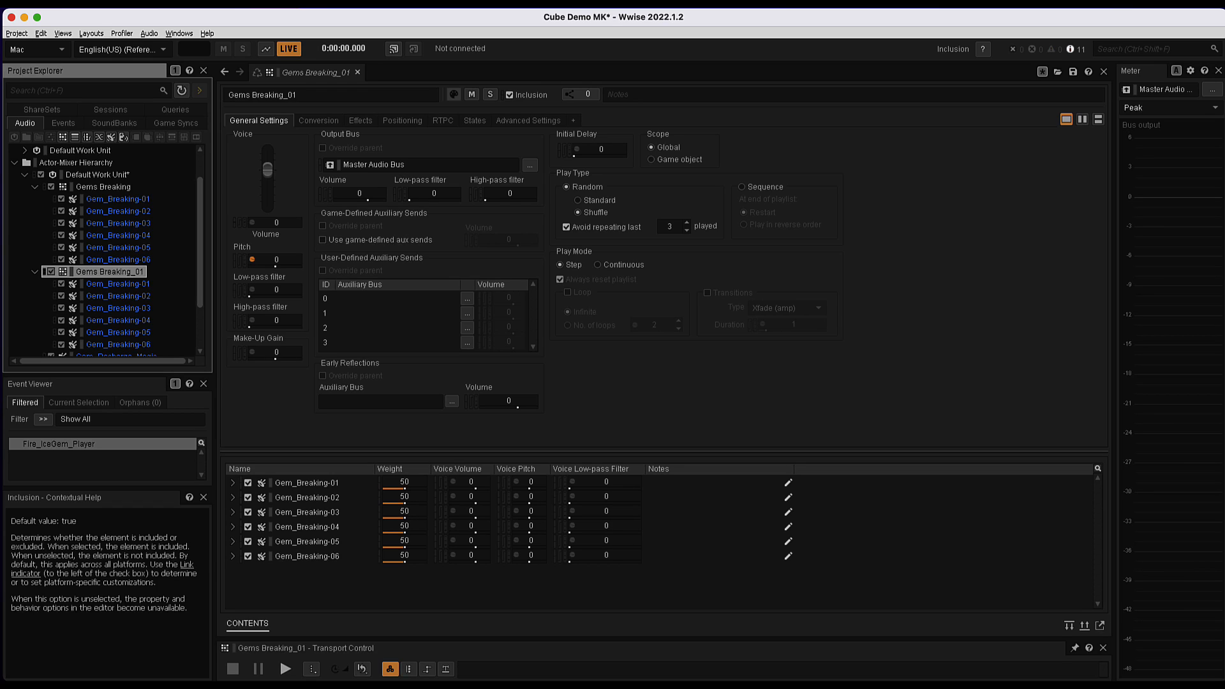
# Rename the original Gems Breaking container to Gems Breaking Head
pyautogui.click(105, 187)
pyautogui.press('F2')
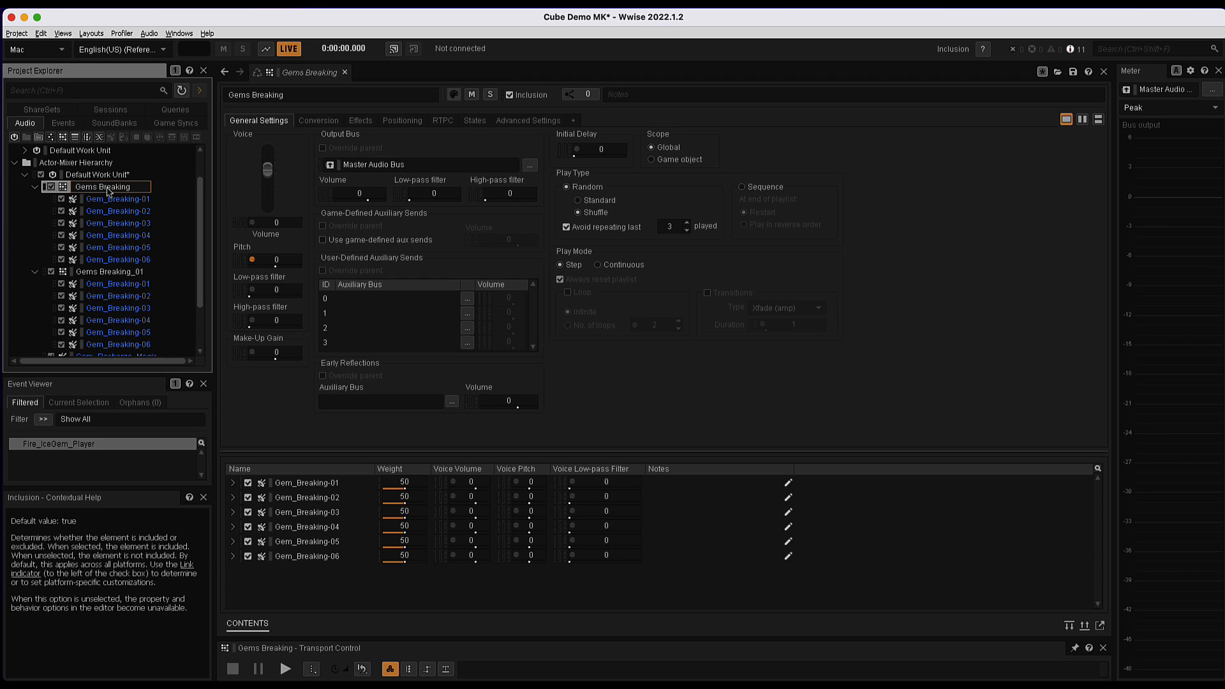
pyautogui.write('Head')
pyautogui.press('Return')
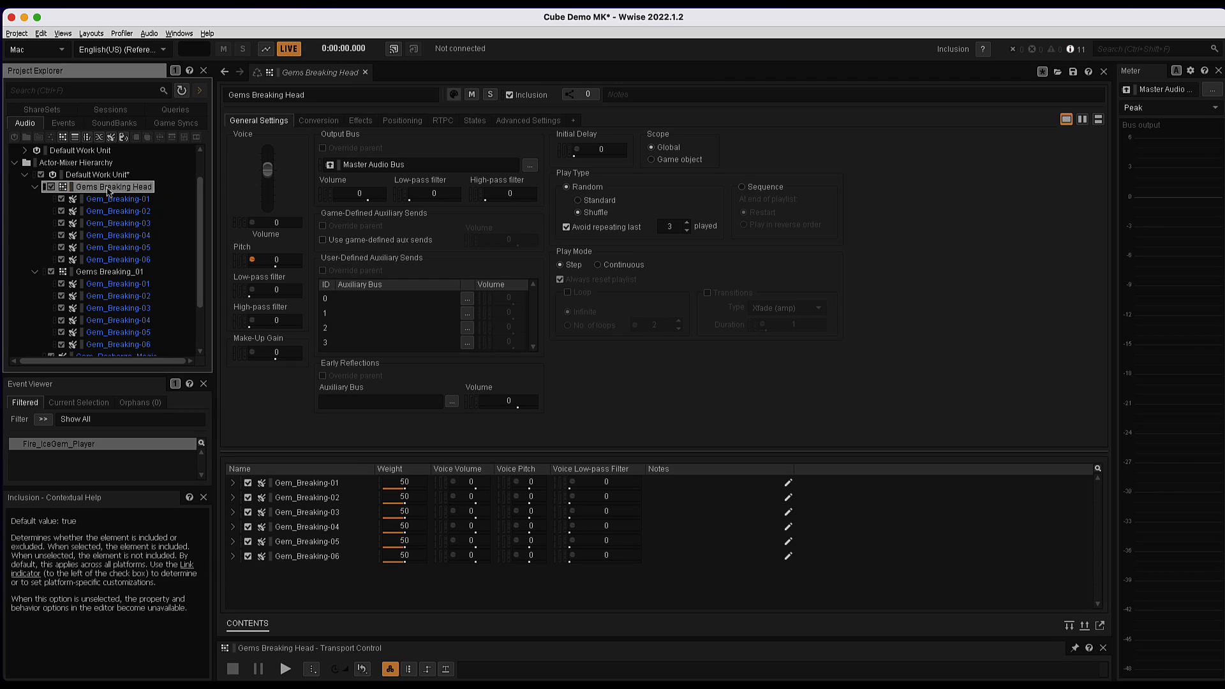
# Rename the duplicated Gems Breaking_01 container to Gems Breaking Tail
pyautogui.click(100, 272)
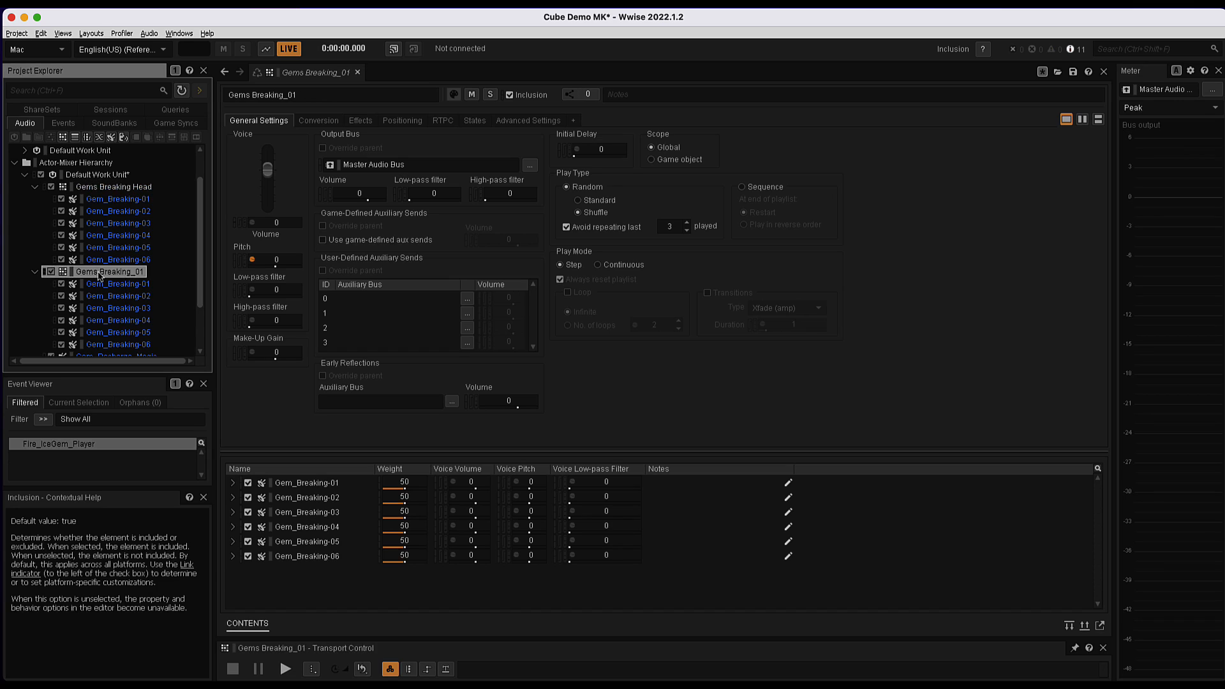
pyautogui.click(99, 275)
pyautogui.press('BackSpace')
pyautogui.press('BackSpace')
pyautogui.press('BackSpace')
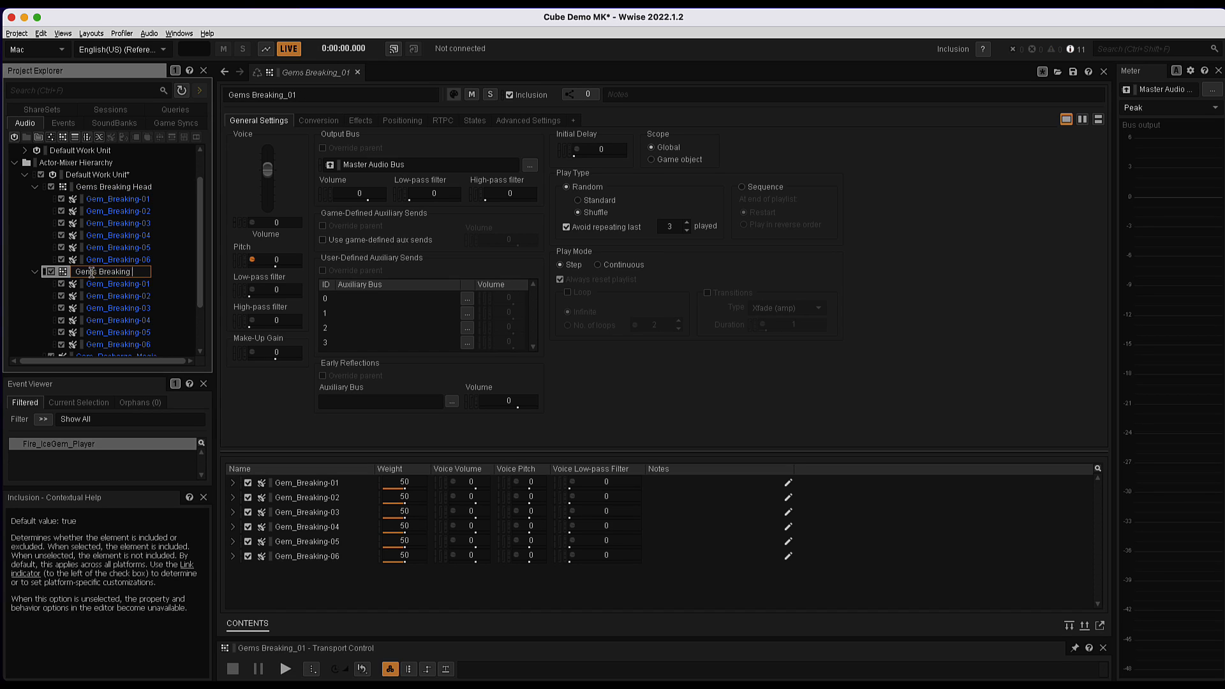
pyautogui.write('Tail')
pyautogui.press('Return')
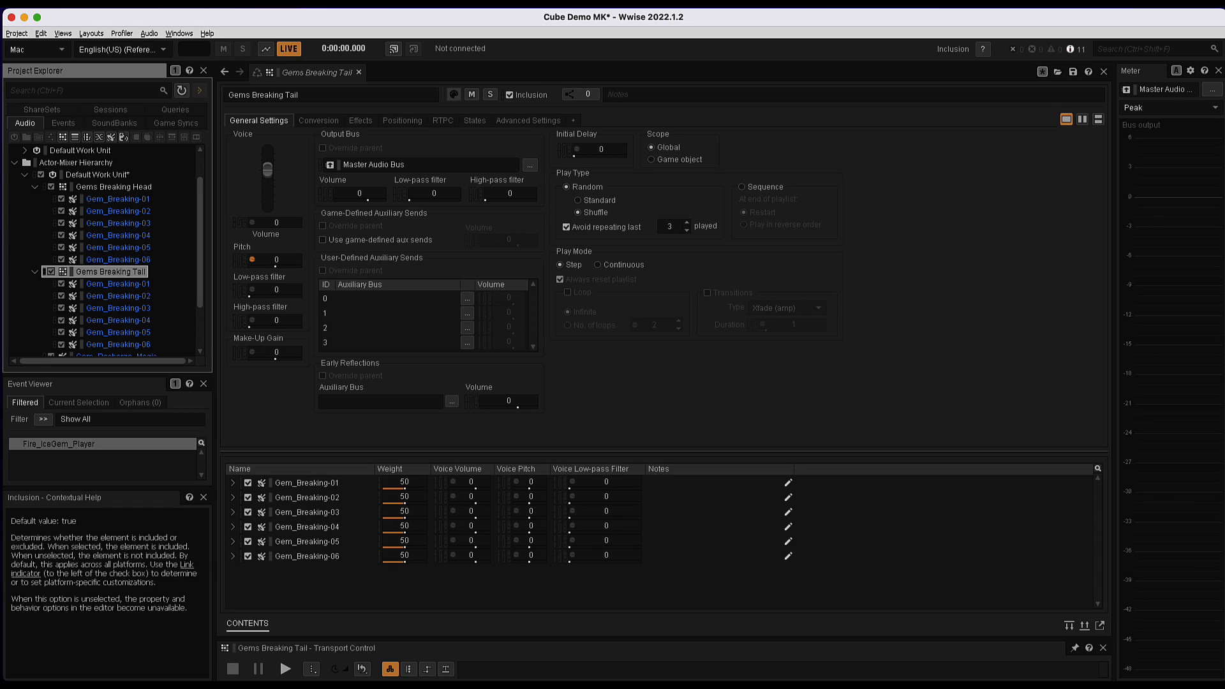
# Open Gem_Breaking-01 of the Head container and compare the side-by-side, stacked and single layouts of its source editor
pyautogui.click(110, 200)
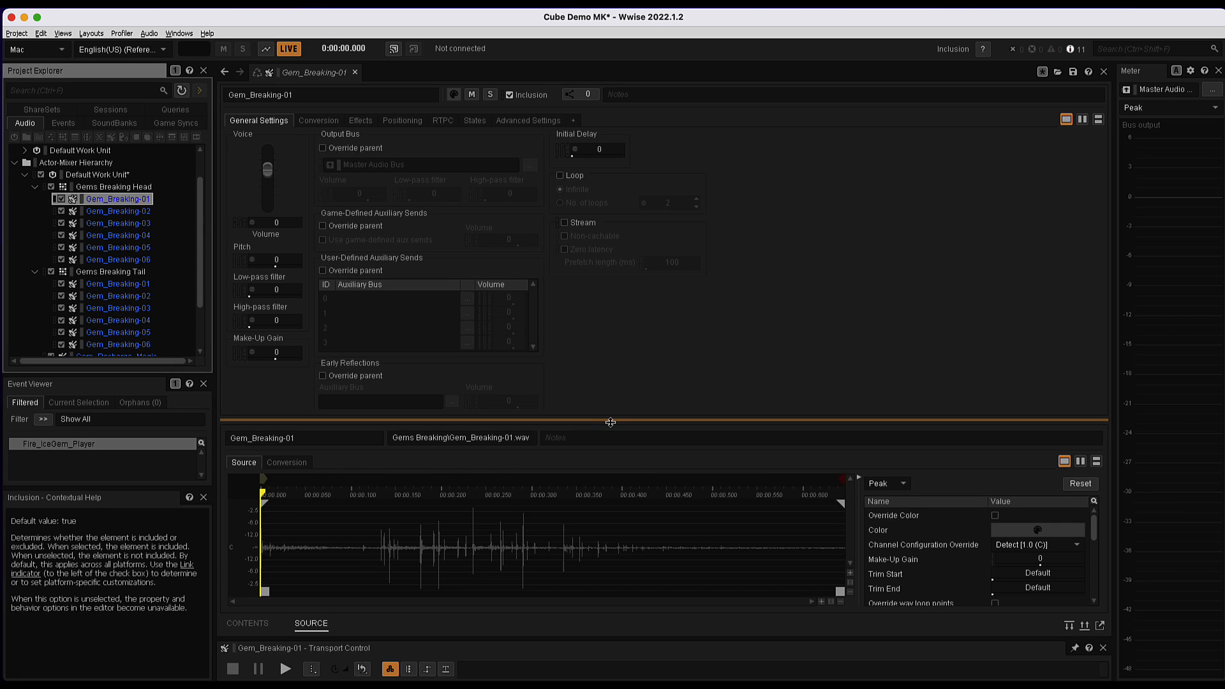
pyautogui.click(1078, 461)
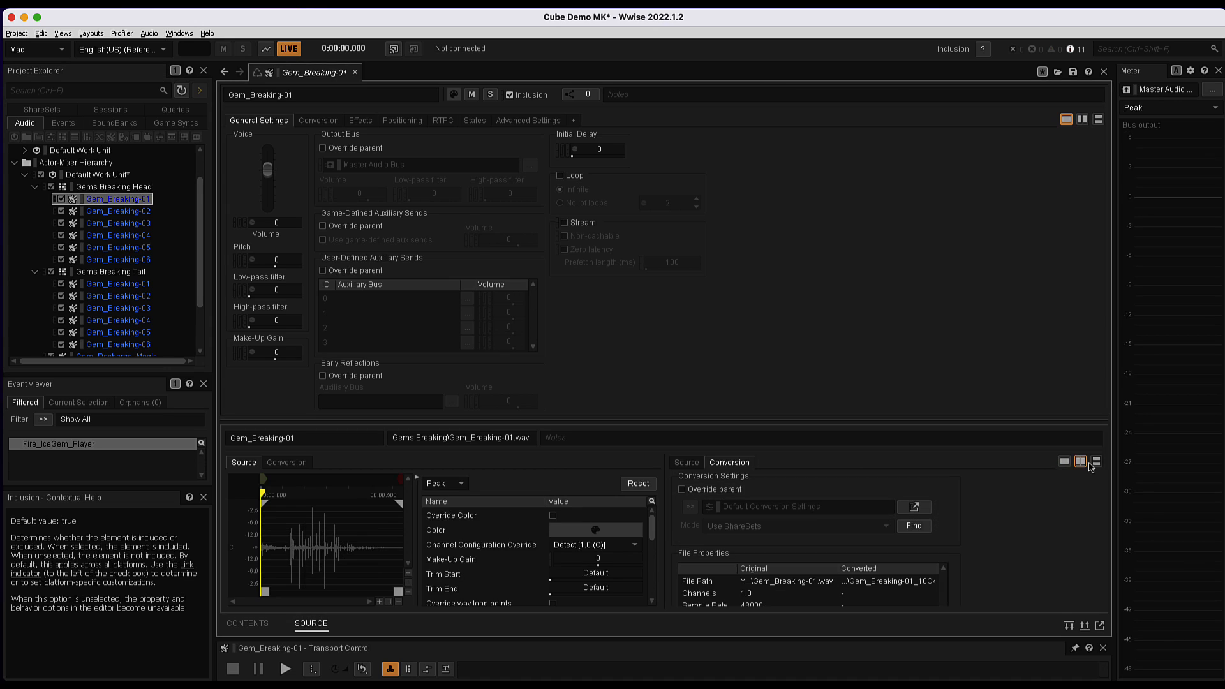
pyautogui.click(1097, 462)
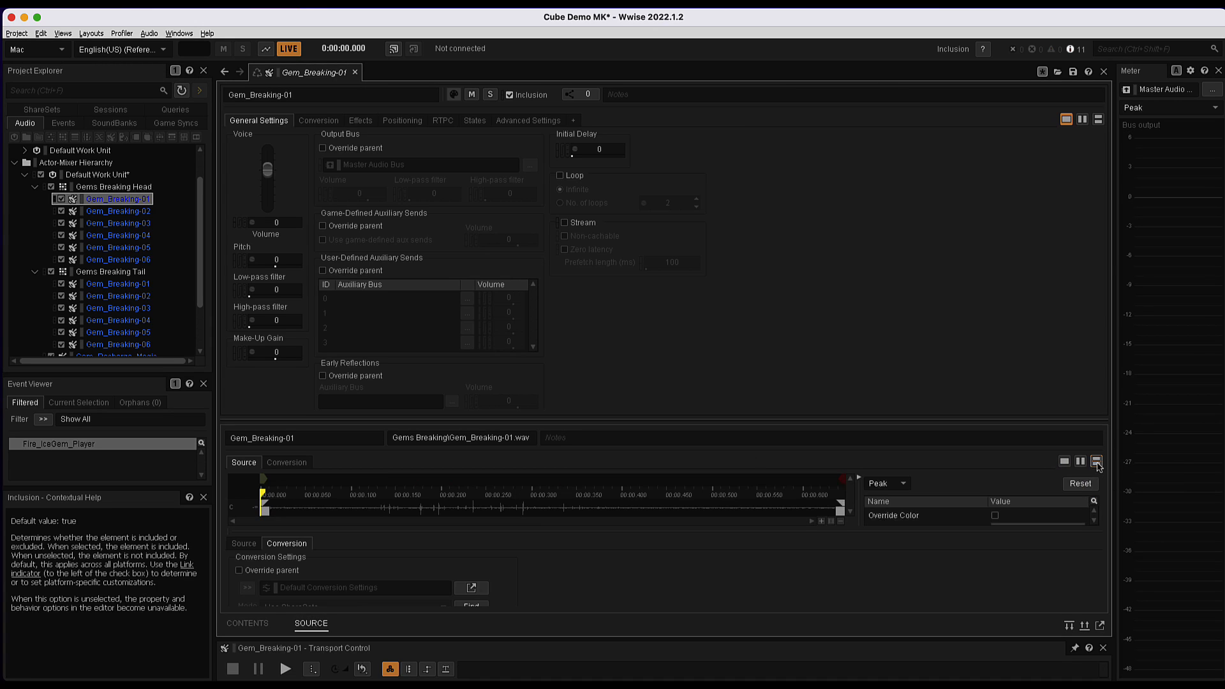
pyautogui.click(1064, 462)
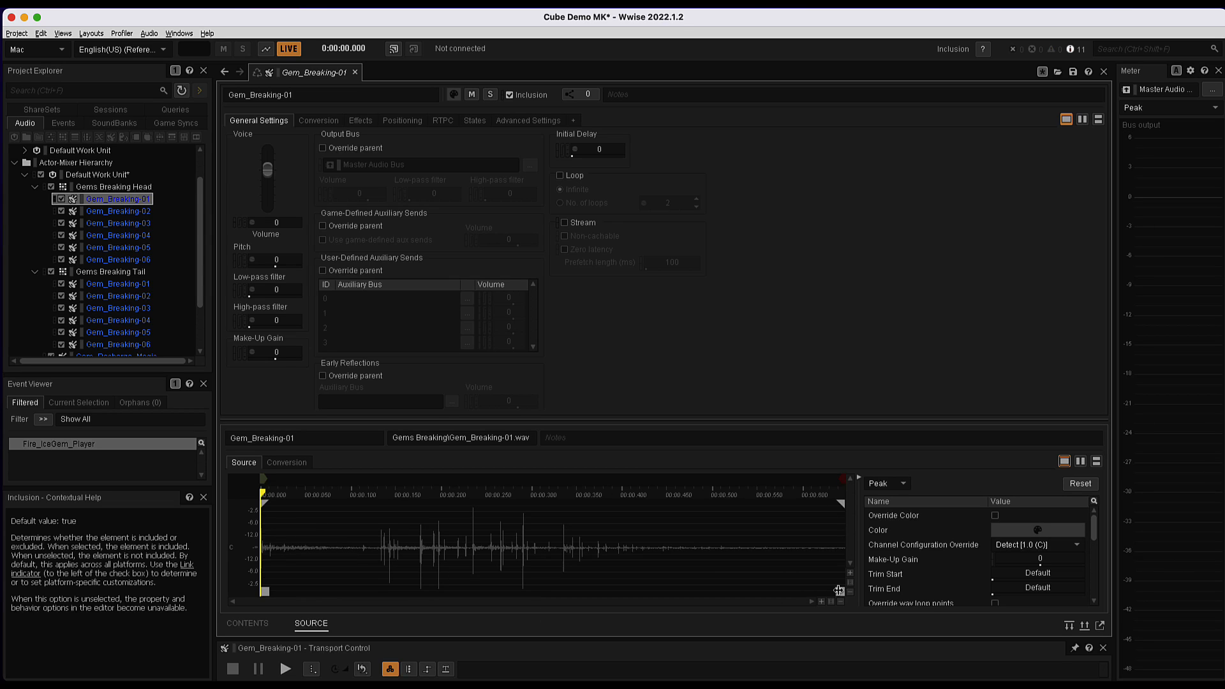
# Trim the end of the Head's Gem_Breaking-01 to about 0.129 s, give it a fade-out, and audition it with and without the fade
pyautogui.moveTo(841, 591); pyautogui.dragTo(369, 583)
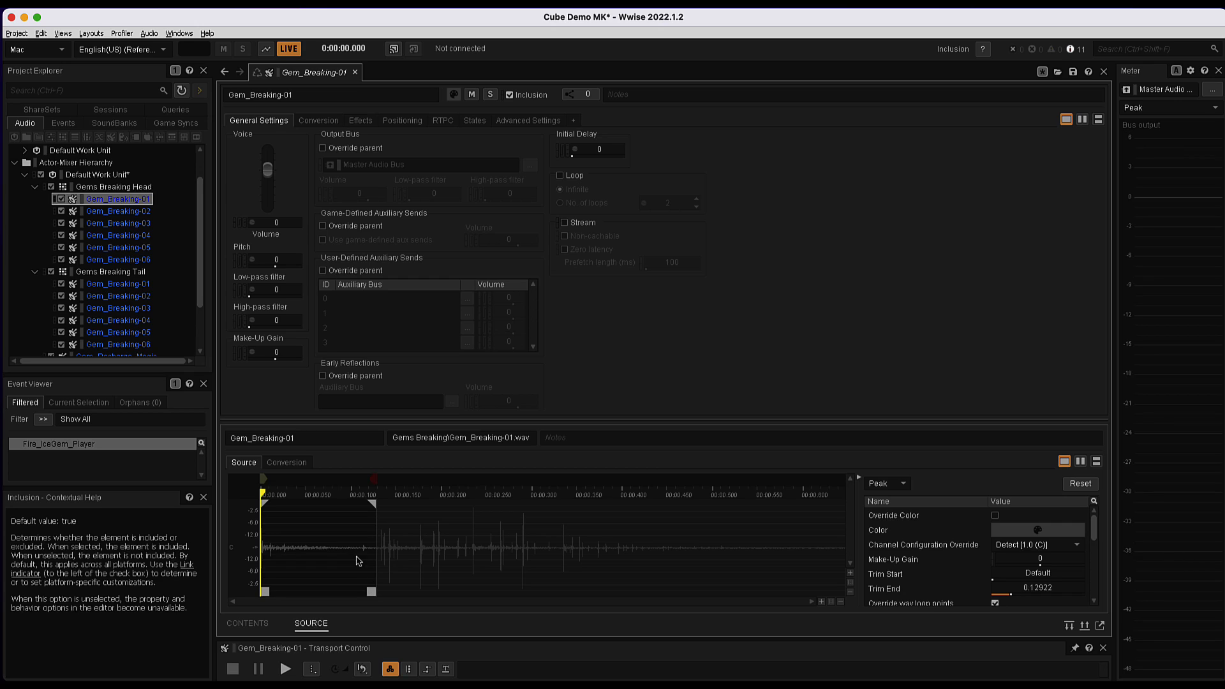
pyautogui.moveTo(372, 504); pyautogui.dragTo(318, 497)
pyautogui.click(286, 668)
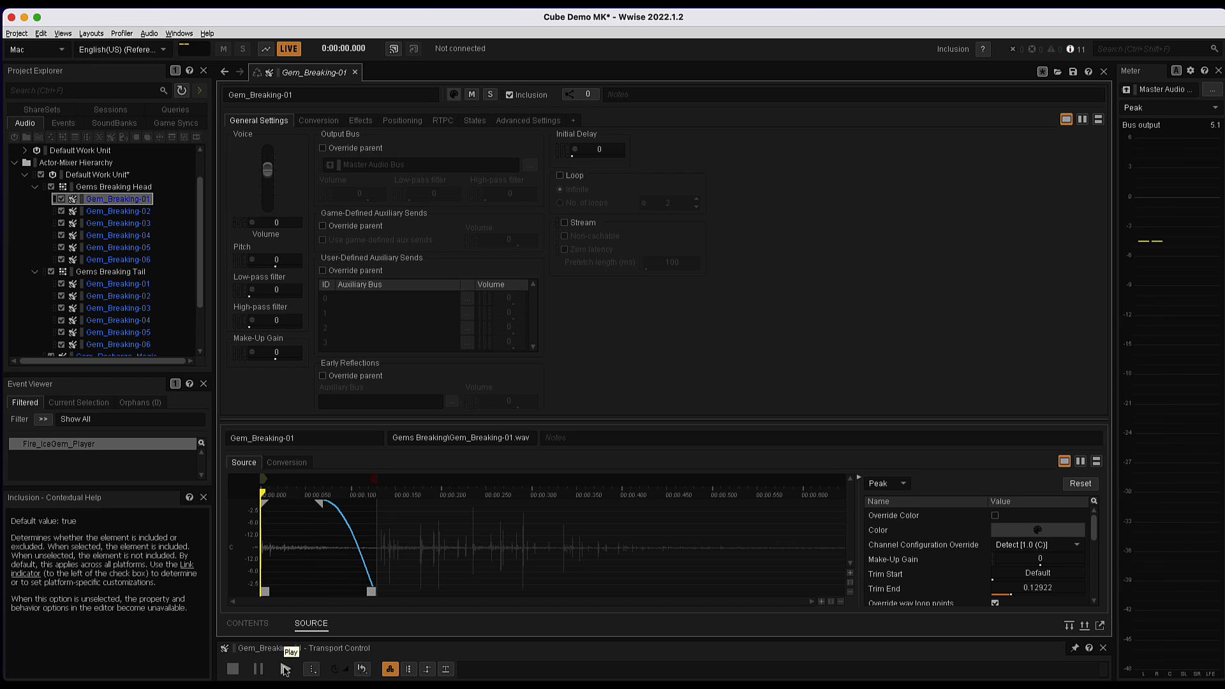
pyautogui.click(284, 669)
pyautogui.moveTo(319, 504); pyautogui.dragTo(450, 503)
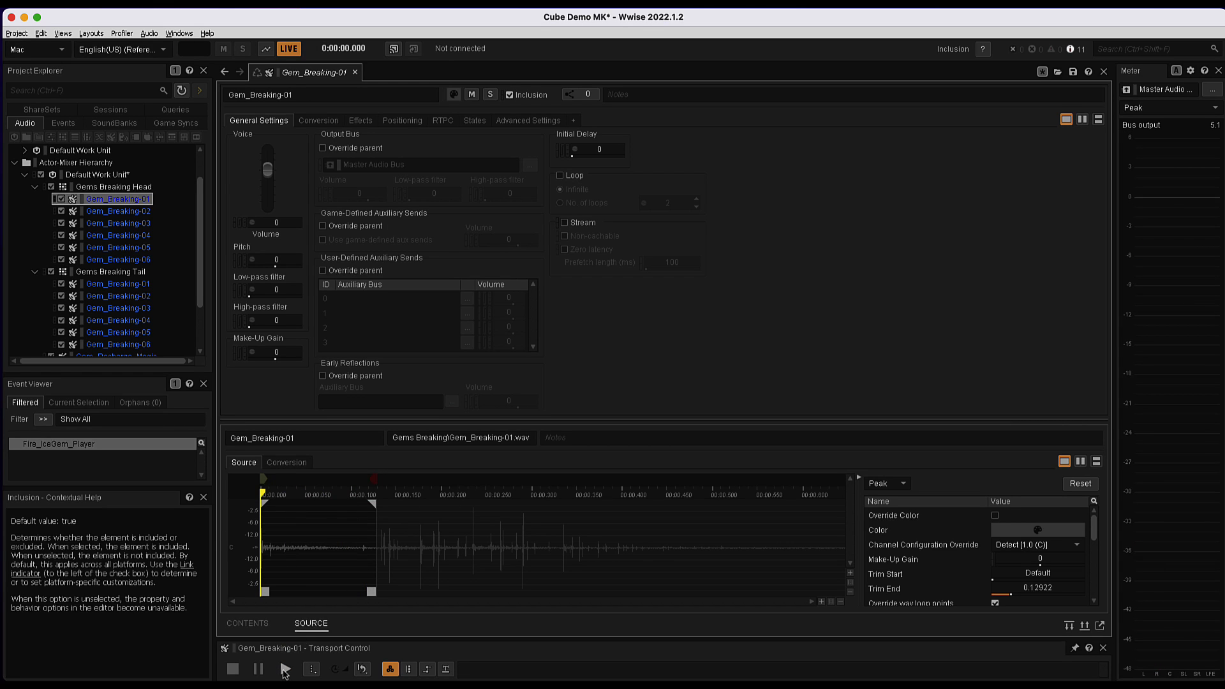
pyautogui.click(283, 670)
pyautogui.moveTo(373, 500); pyautogui.dragTo(323, 502)
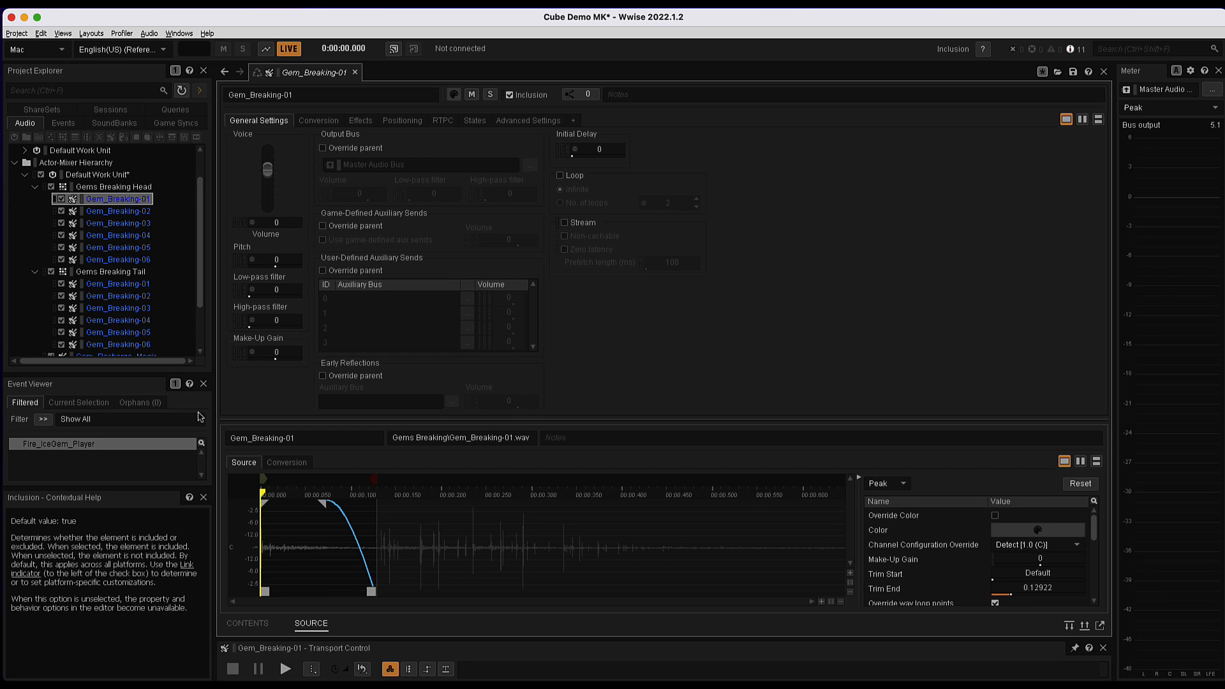
# Trim the end of the Head's Gem_Breaking-02 to about 0.178 s and add a fade-out
pyautogui.click(117, 212)
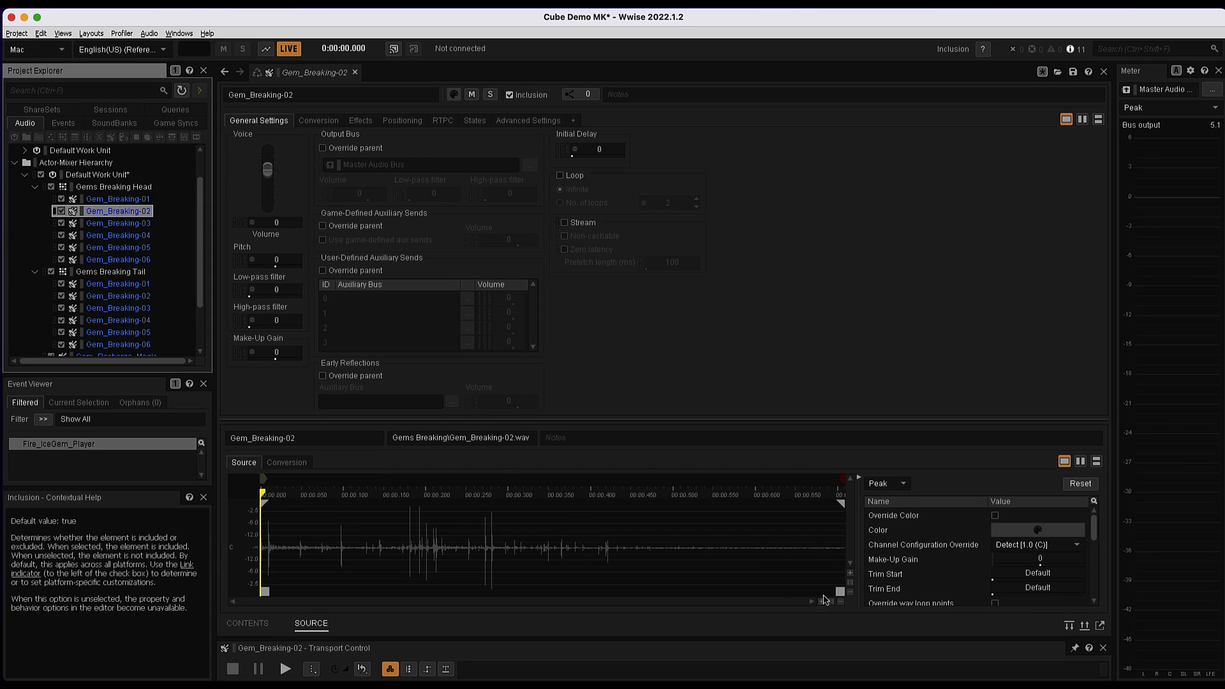
pyautogui.moveTo(840, 592); pyautogui.dragTo(401, 591)
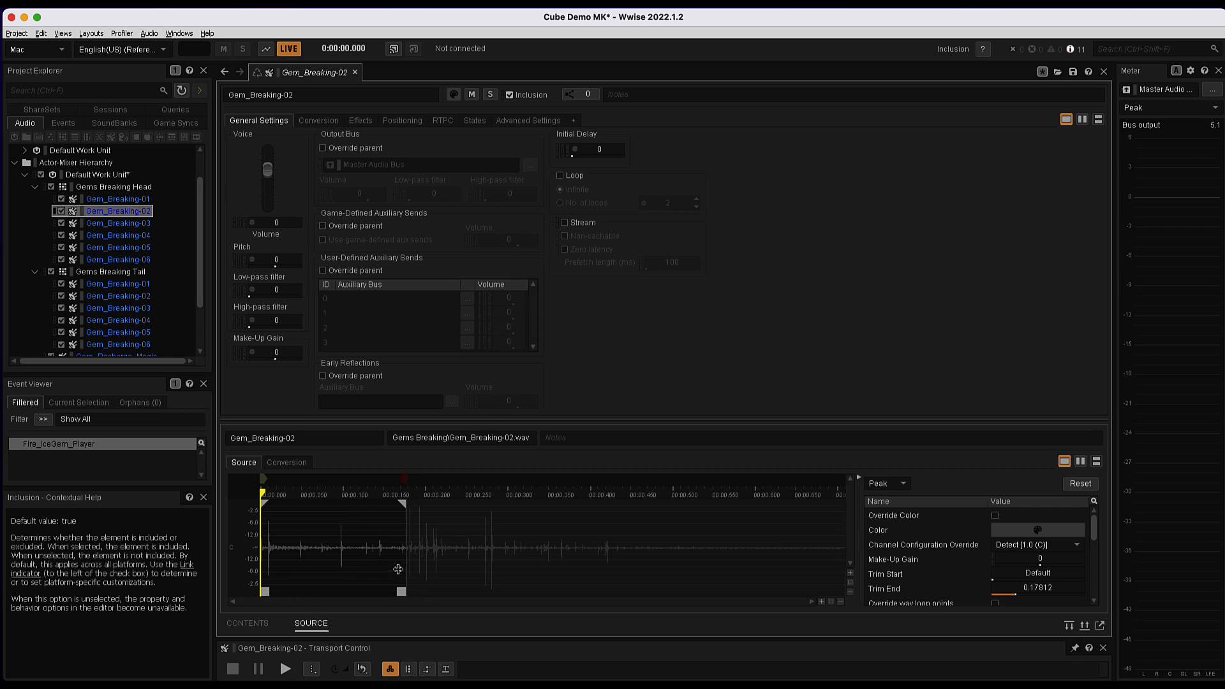
pyautogui.moveTo(405, 504); pyautogui.dragTo(331, 502)
# Trim the end of the Head's Gem_Breaking-03 to just before its first burst, add a short fade-out, and audition it
pyautogui.click(114, 225)
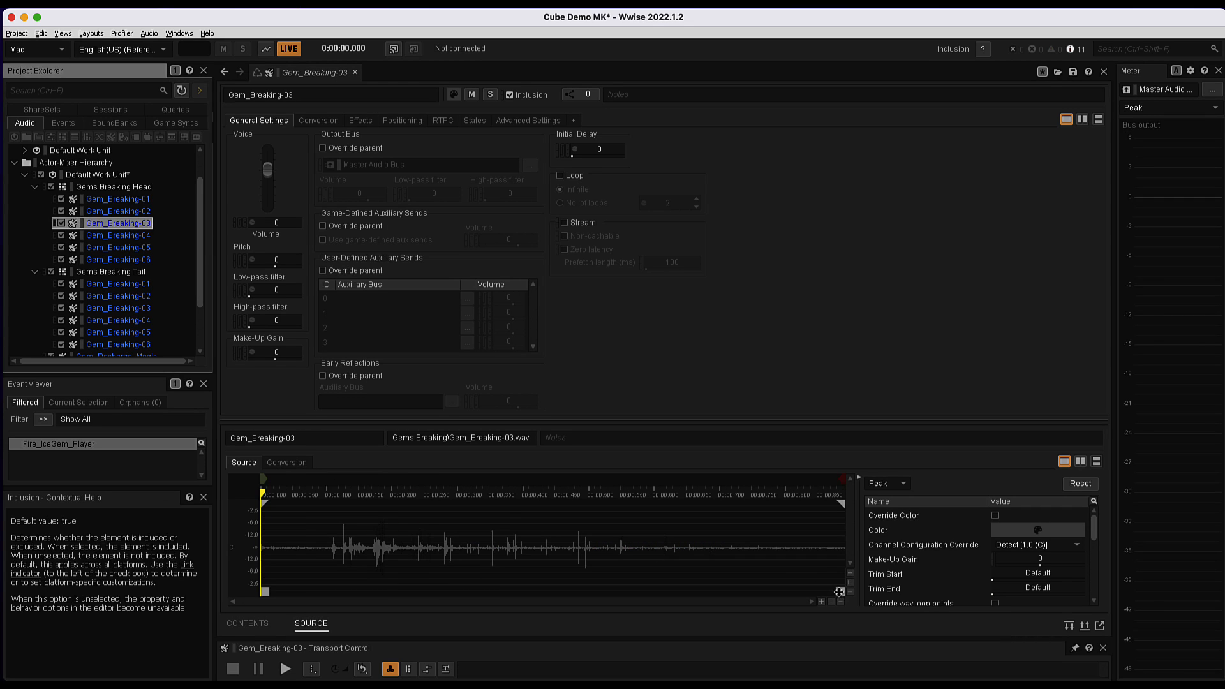
pyautogui.moveTo(839, 592); pyautogui.dragTo(331, 556)
pyautogui.click(286, 670)
pyautogui.moveTo(331, 502)
pyautogui.mouseDown()
pyautogui.moveTo(288, 502)
pyautogui.moveTo(306, 502)
pyautogui.mouseUp()
pyautogui.click(289, 667)
# Trim the ends of the Head's Gem_Breaking-04 to about 0.120 s and Gem_Breaking-05 to about 0.220 s, with fade-outs, auditioning each
pyautogui.click(118, 234)
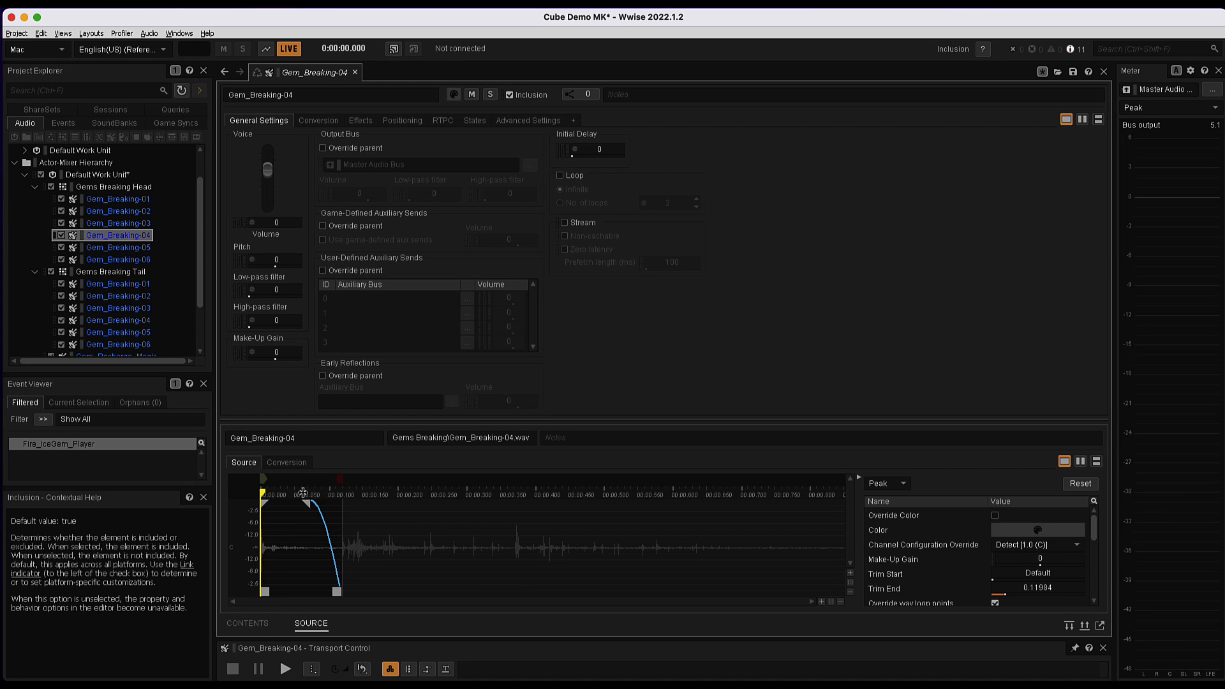
pyautogui.click(285, 669)
pyautogui.click(121, 248)
pyautogui.moveTo(839, 592); pyautogui.dragTo(405, 556)
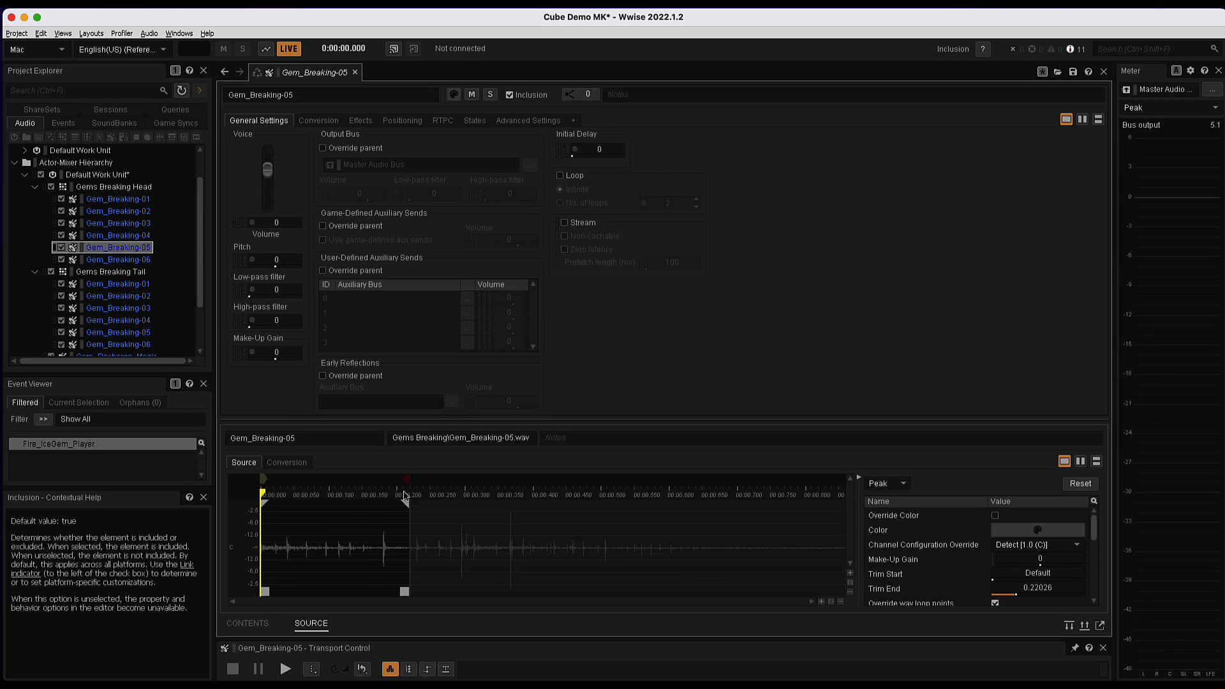
pyautogui.moveTo(405, 503); pyautogui.dragTo(322, 503)
pyautogui.click(286, 669)
# Trim the end of the Head's Gem_Breaking-06 with a fade-out, keeping only its opening part, and audition it
pyautogui.click(118, 259)
pyautogui.moveTo(839, 592)
pyautogui.mouseDown()
pyautogui.moveTo(484, 574)
pyautogui.moveTo(411, 502)
pyautogui.moveTo(328, 503)
pyautogui.mouseUp()
pyautogui.click(285, 668)
# Trim the start of the Tail's Gem_Breaking-01 to about 0.131 s, add a short fade-in, and audition it
pyautogui.click(118, 283)
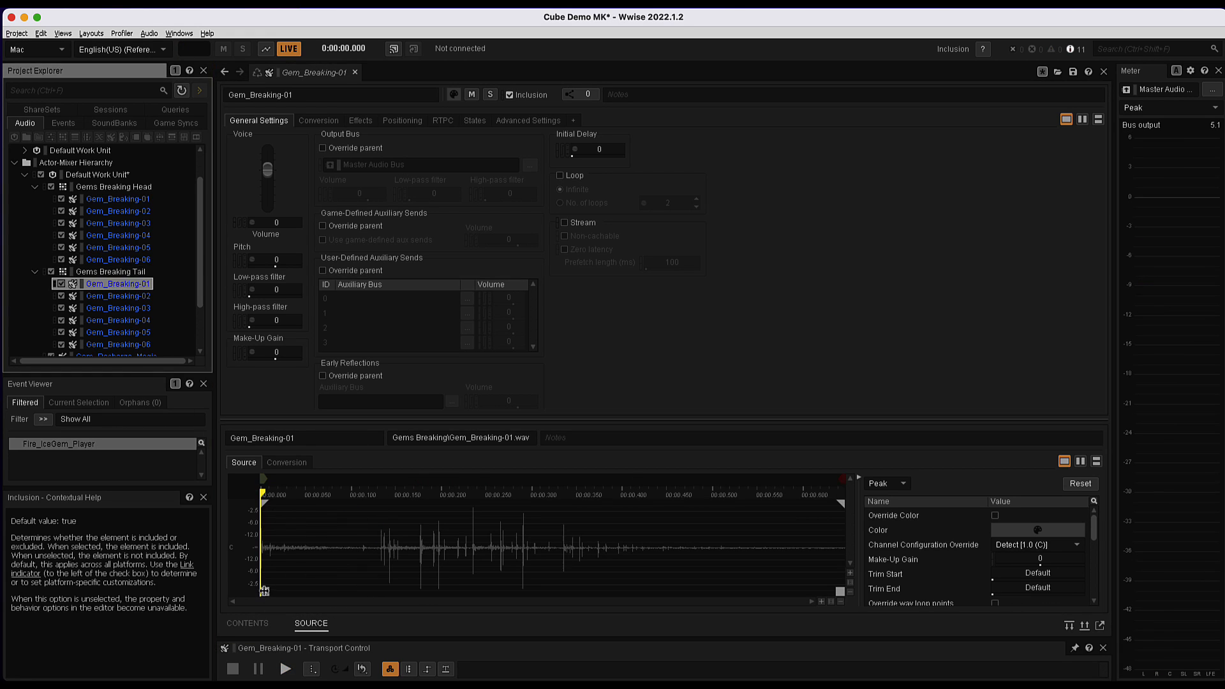
pyautogui.moveTo(265, 591); pyautogui.dragTo(383, 590)
pyautogui.moveTo(382, 504); pyautogui.dragTo(402, 505)
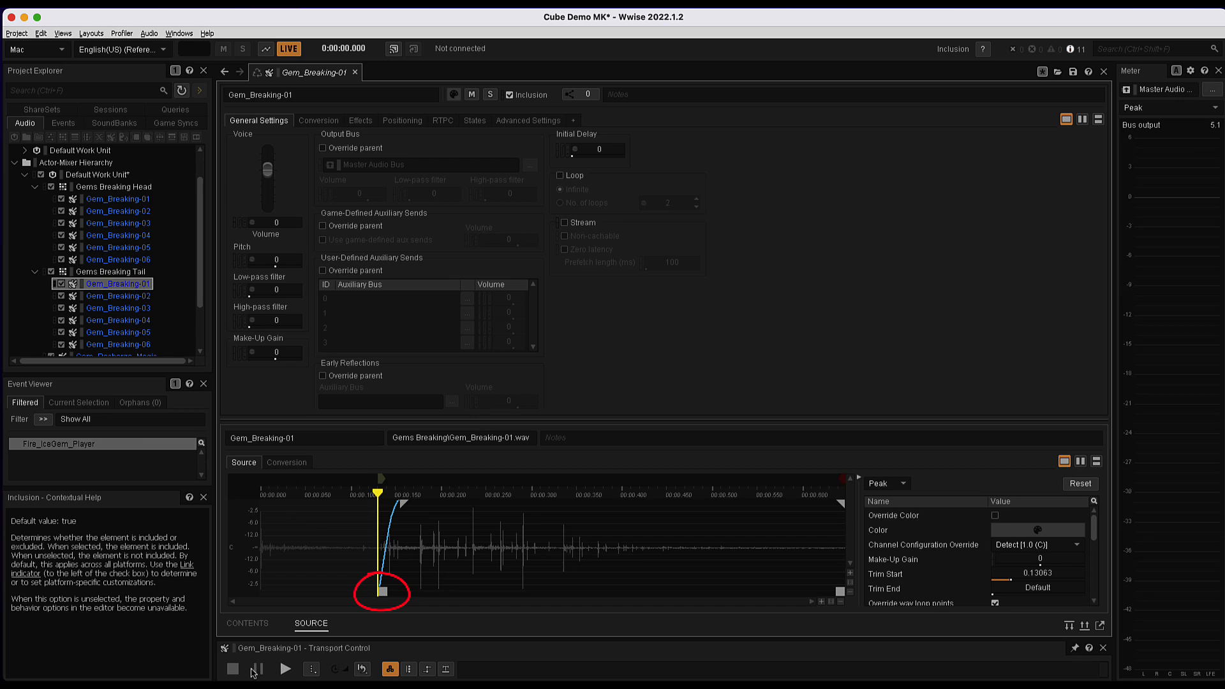
pyautogui.click(286, 669)
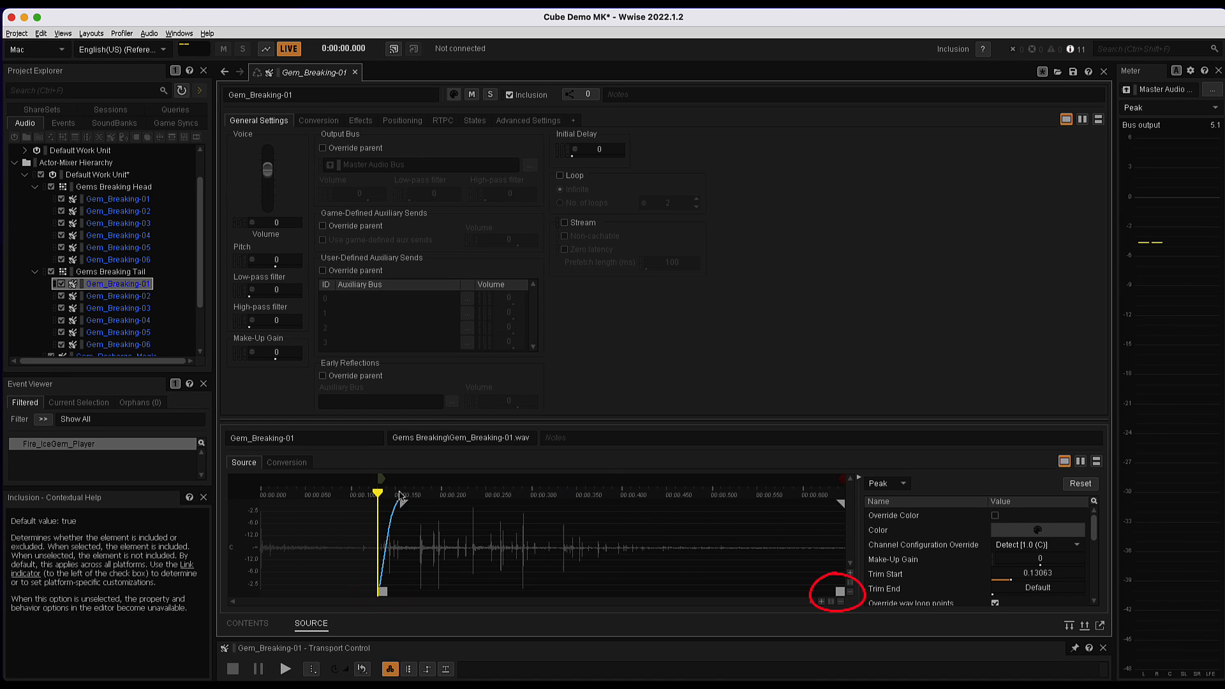
# Trim the start of the Tail's Gem_Breaking-02 to about 0.154 s, add a short fade-in, and audition it
pyautogui.click(146, 299)
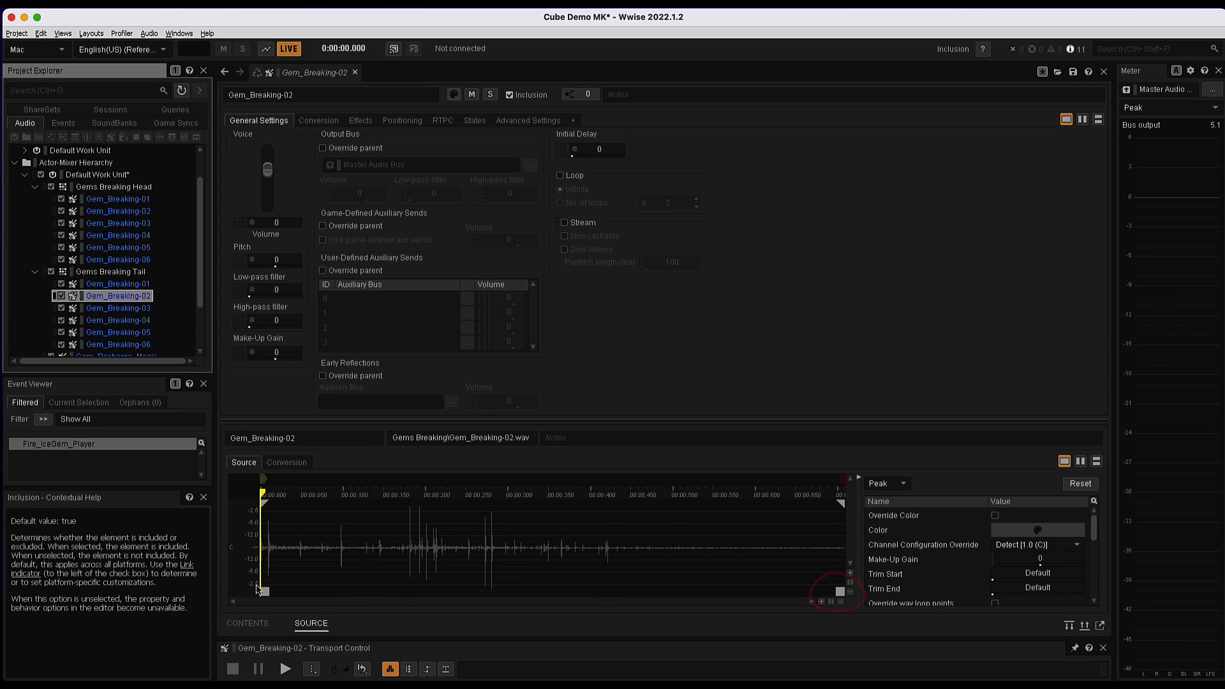
pyautogui.moveTo(265, 590); pyautogui.dragTo(387, 590)
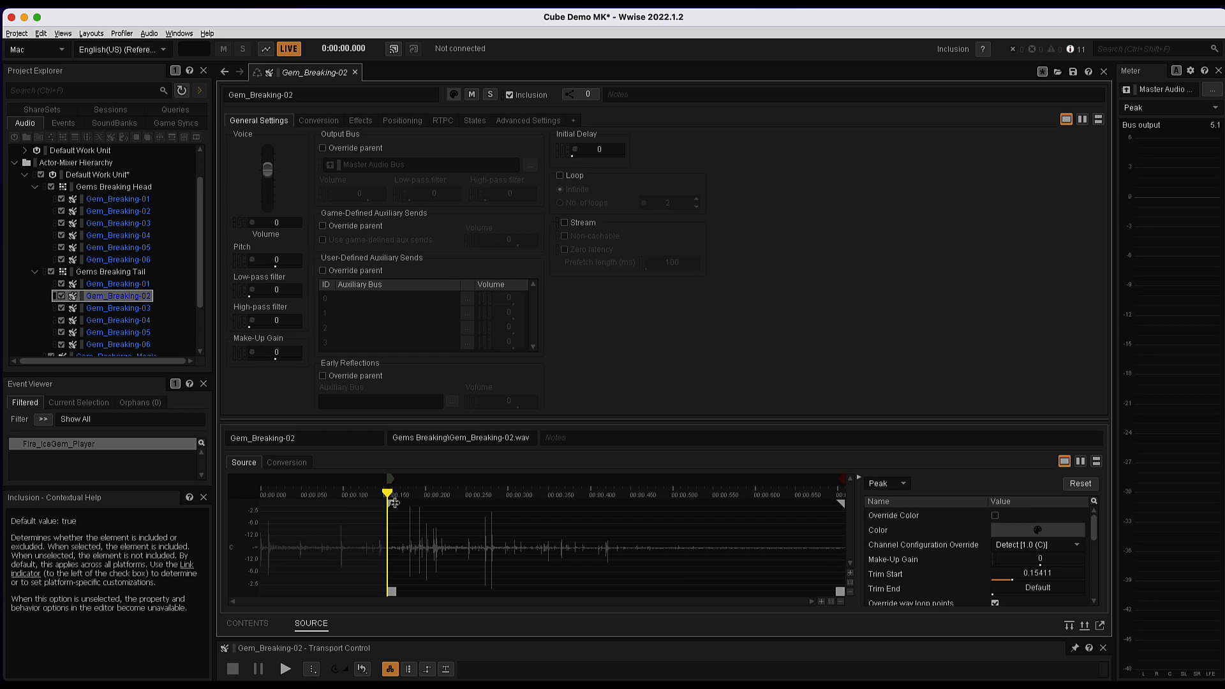
pyautogui.moveTo(399, 503); pyautogui.dragTo(414, 503)
pyautogui.click(285, 668)
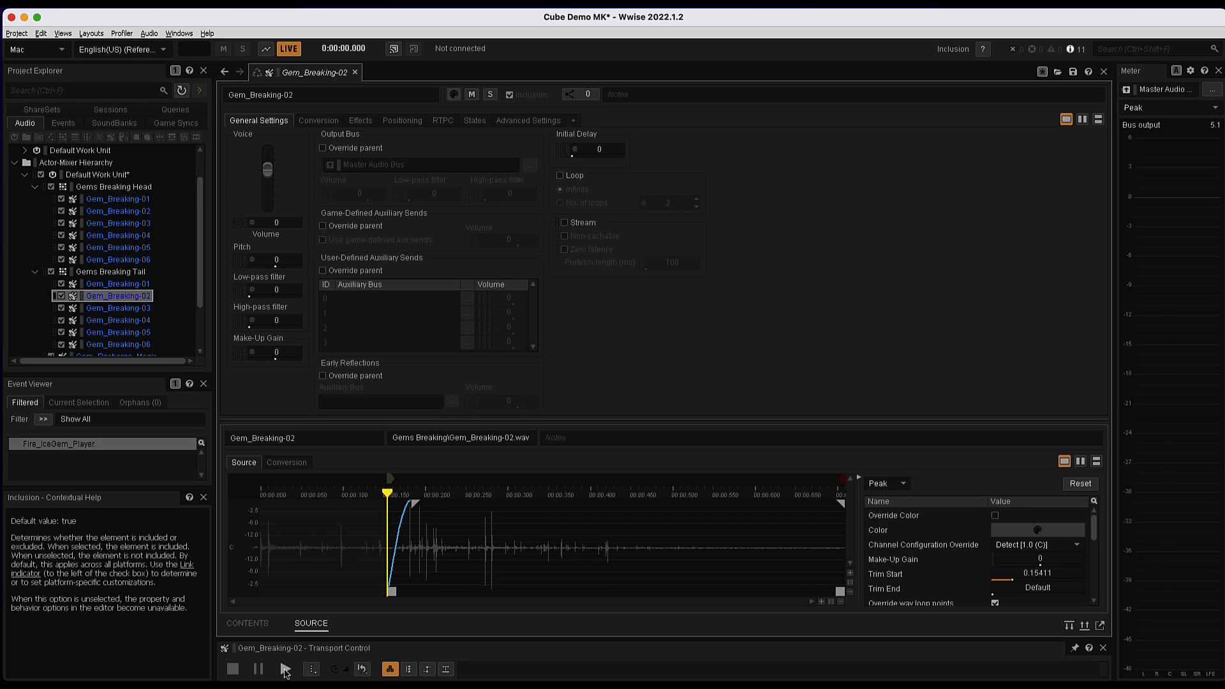
# Trim the starts of the Tail's Gem_Breaking-03 to about 0.105 s and Gem_Breaking-04 to about 0.113 s, with fade-ins, auditioning each
pyautogui.click(113, 308)
pyautogui.press('space')
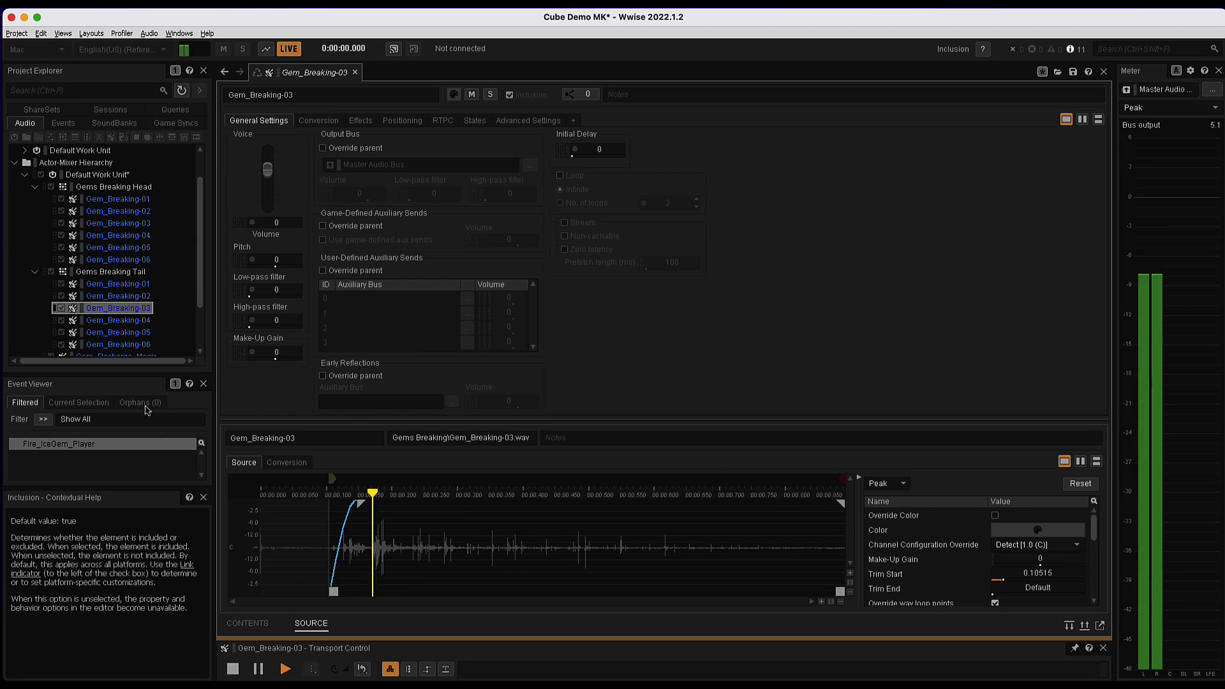
pyautogui.click(108, 321)
pyautogui.moveTo(265, 591); pyautogui.dragTo(343, 592)
pyautogui.moveTo(344, 504); pyautogui.dragTo(363, 504)
pyautogui.press('space')
# Trim the starts of the Tail's Gem_Breaking-05 and Gem_Breaking-06, the latter to about 0.225 s, add fade-ins, and audition Gem_Breaking-06
pyautogui.click(102, 332)
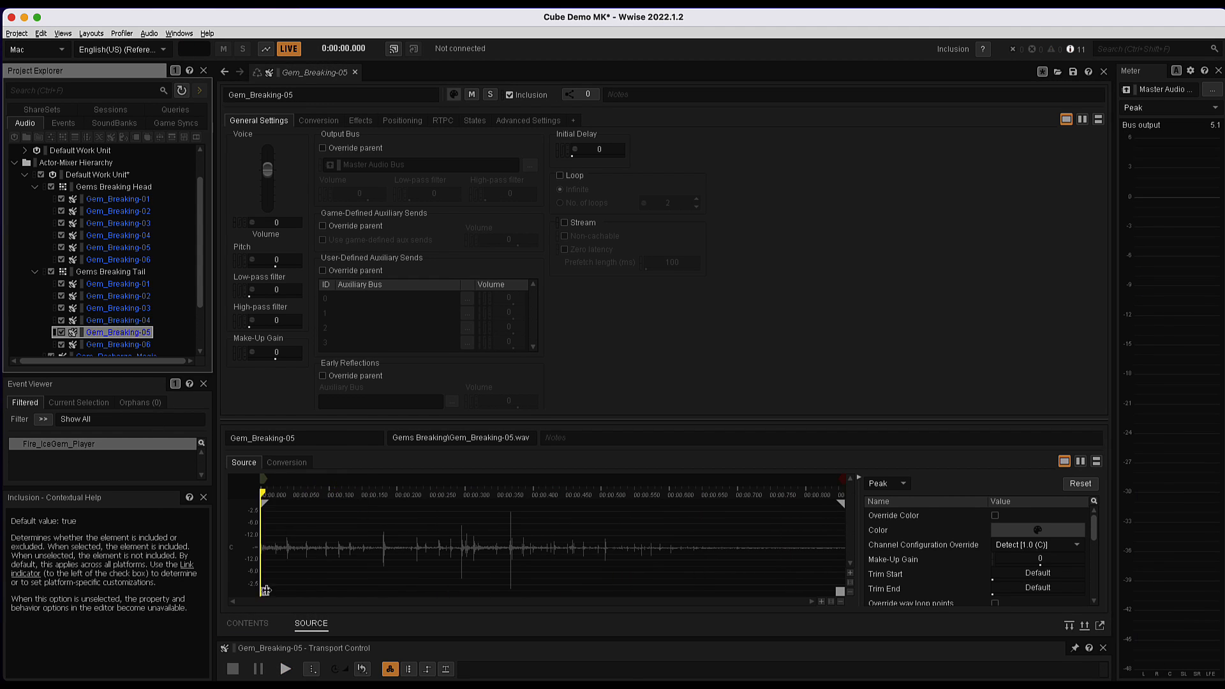
pyautogui.moveTo(266, 591); pyautogui.dragTo(384, 590)
pyautogui.moveTo(384, 503); pyautogui.dragTo(421, 504)
pyautogui.click(130, 345)
pyautogui.moveTo(263, 591); pyautogui.dragTo(416, 591)
pyautogui.moveTo(417, 503); pyautogui.dragTo(454, 503)
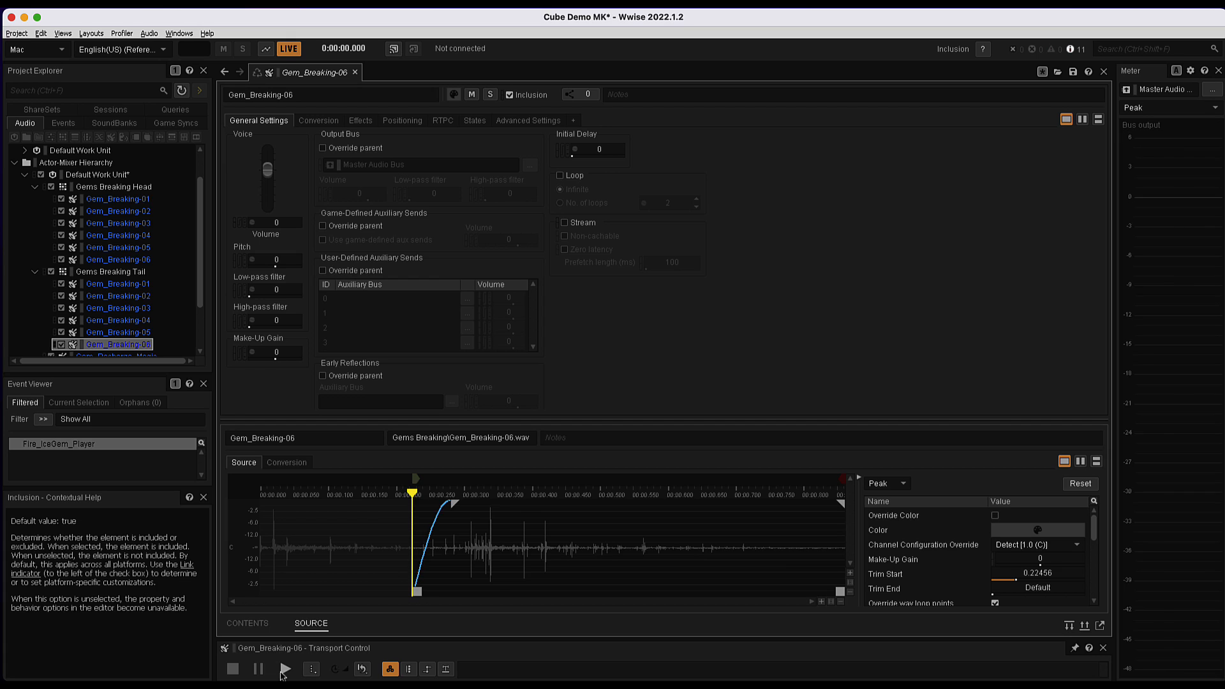
pyautogui.click(284, 671)
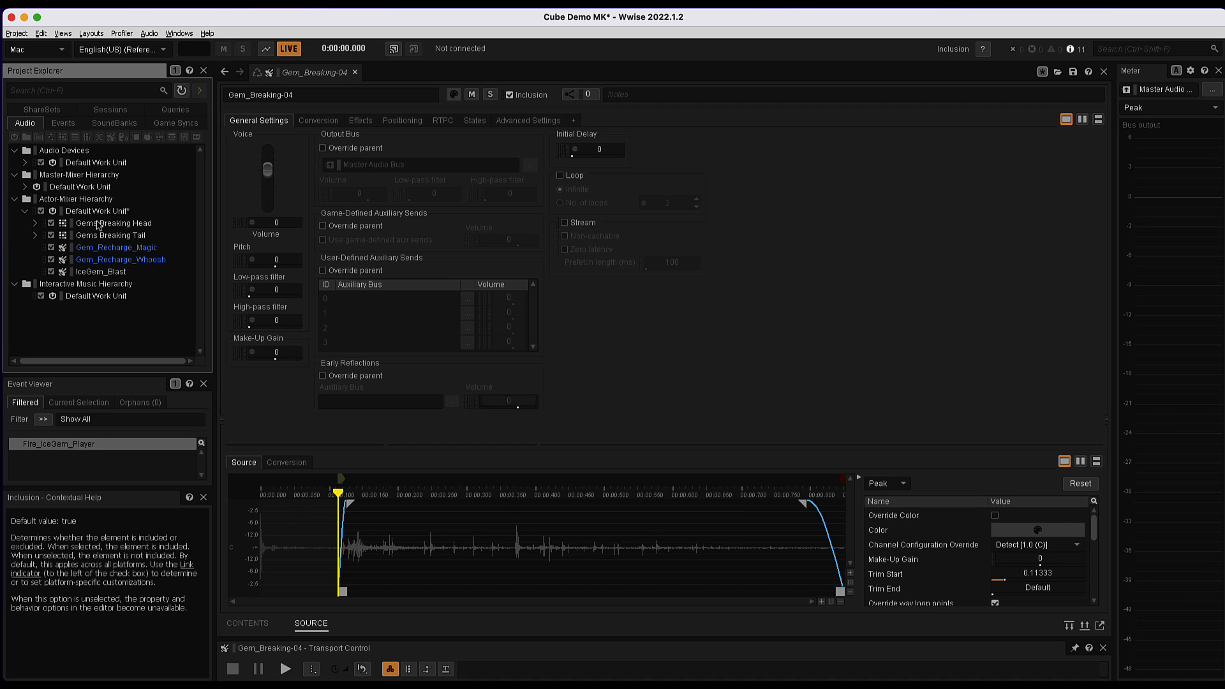
# Group Gems Breaking Head and Gems Breaking Tail under a new parent Sequence Container named Gem Drop, and expand it
pyautogui.click(100, 225)
pyautogui.keyDown('shift'); pyautogui.click(104, 236); pyautogui.keyUp('shift')
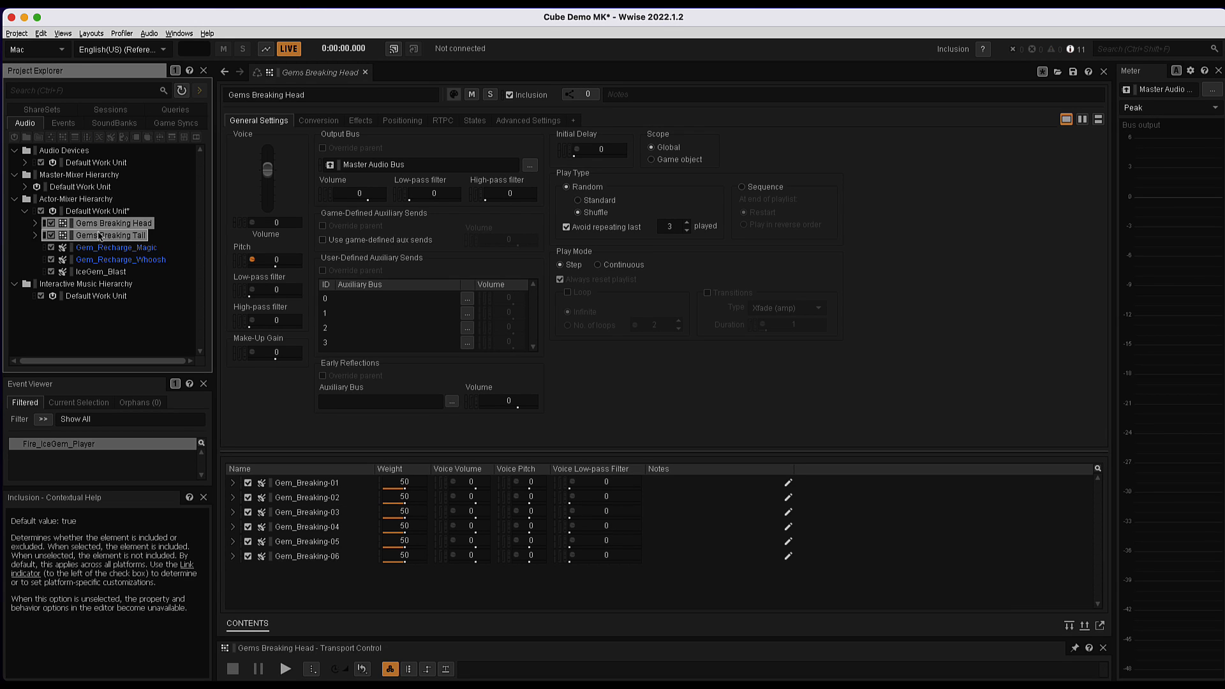
pyautogui.rightClick(93, 226)
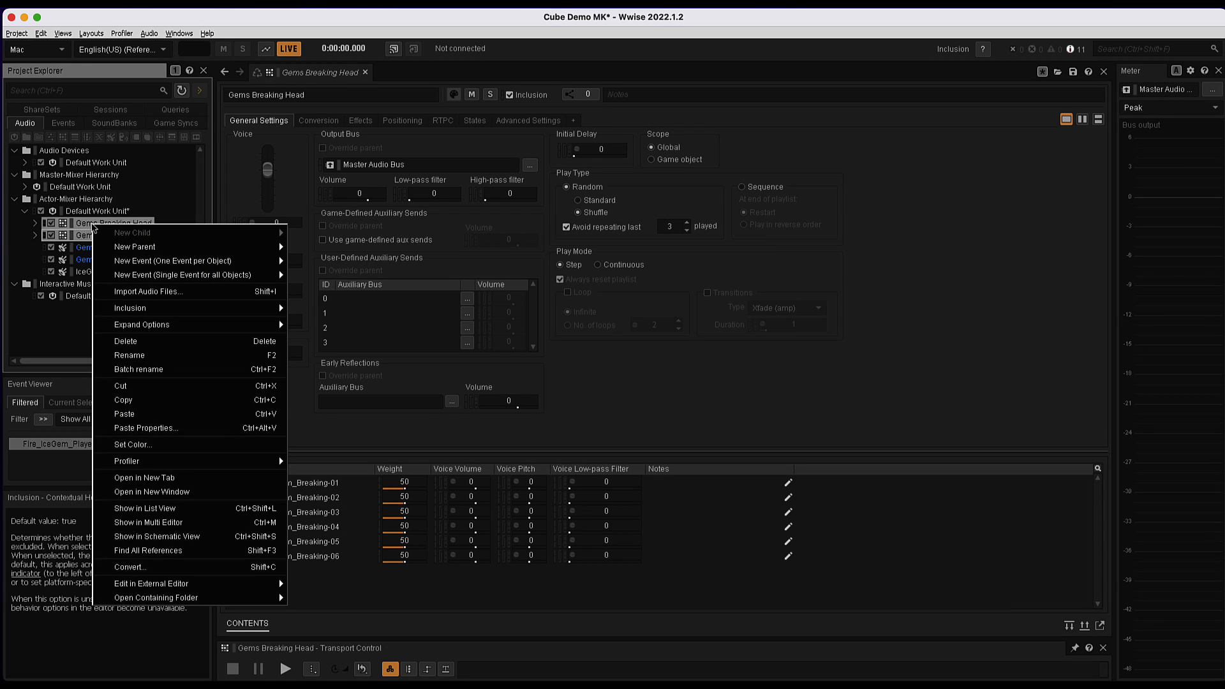
pyautogui.moveTo(115, 249)
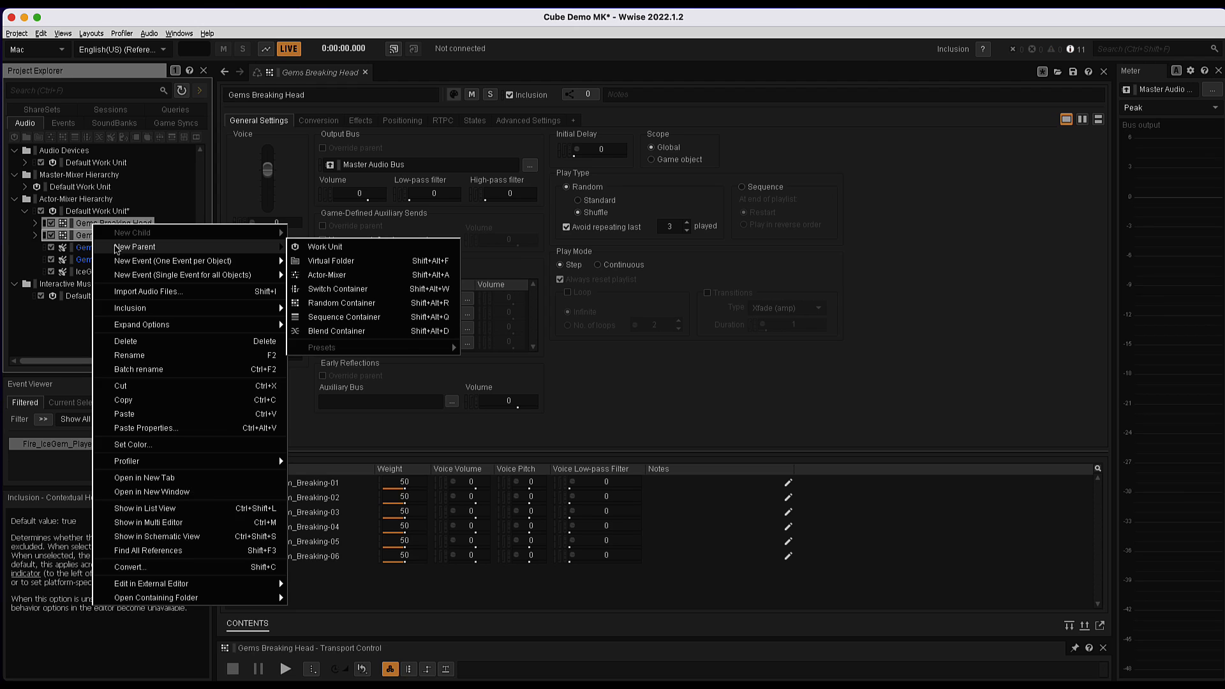
pyautogui.click(350, 316)
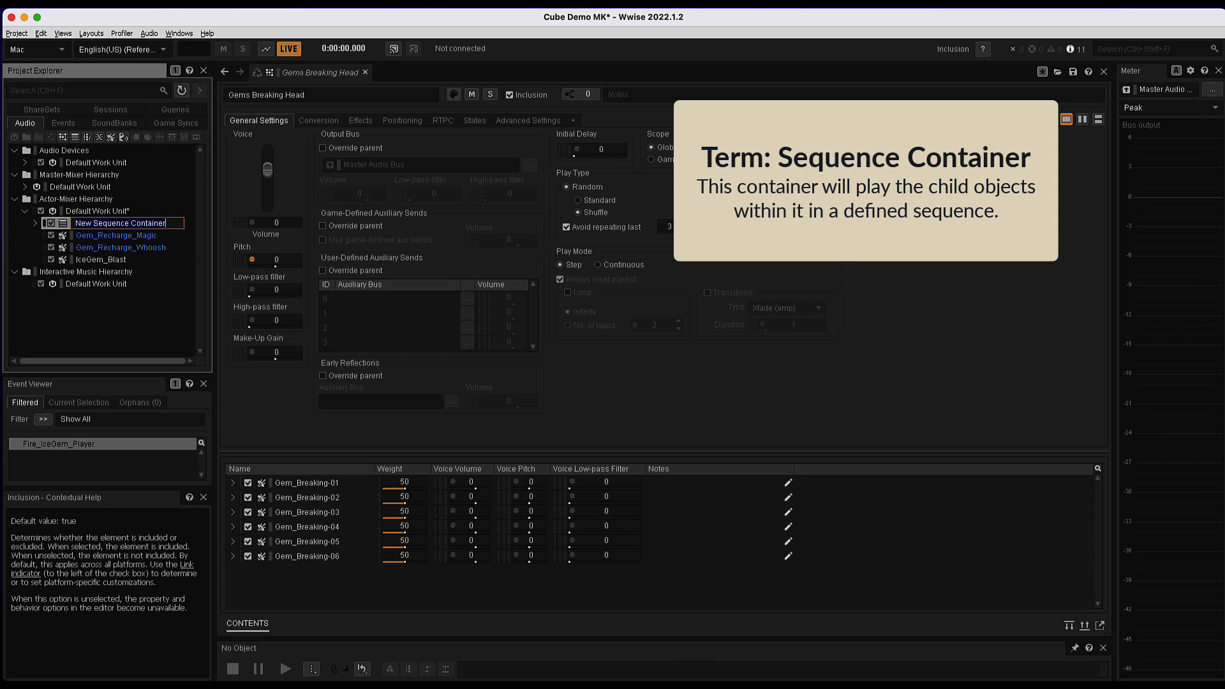
pyautogui.write('Gem')
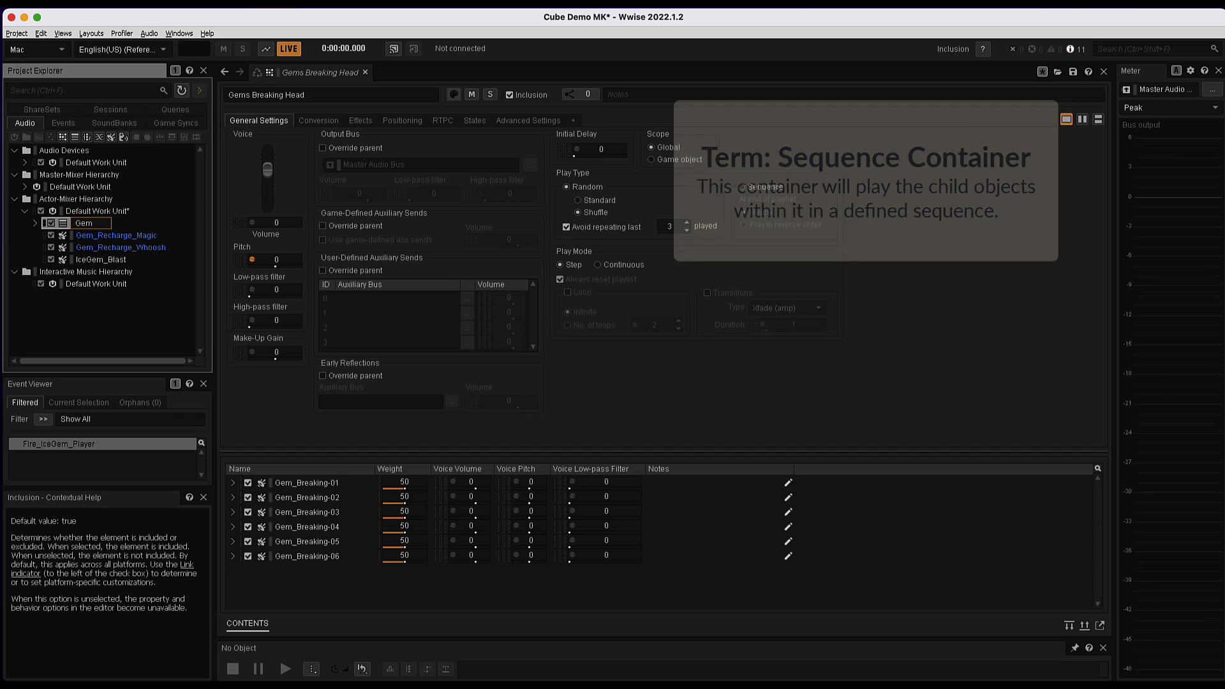
pyautogui.write(' Drop')
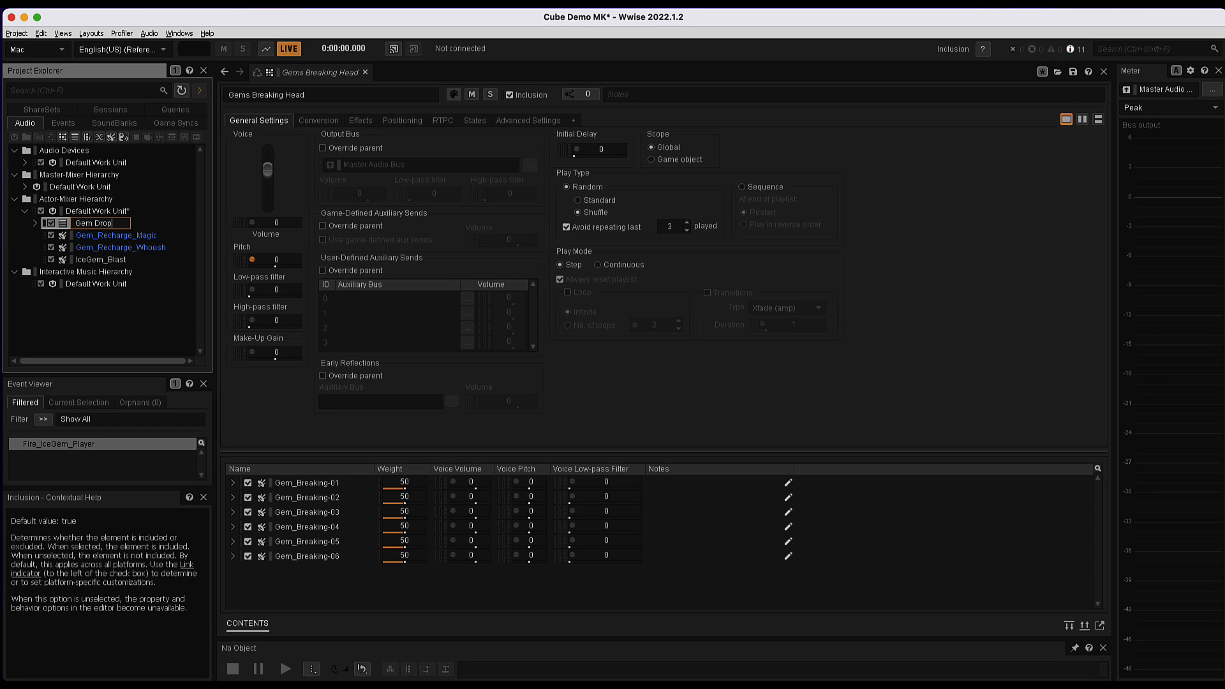
pyautogui.press('Return')
pyautogui.press('Right')
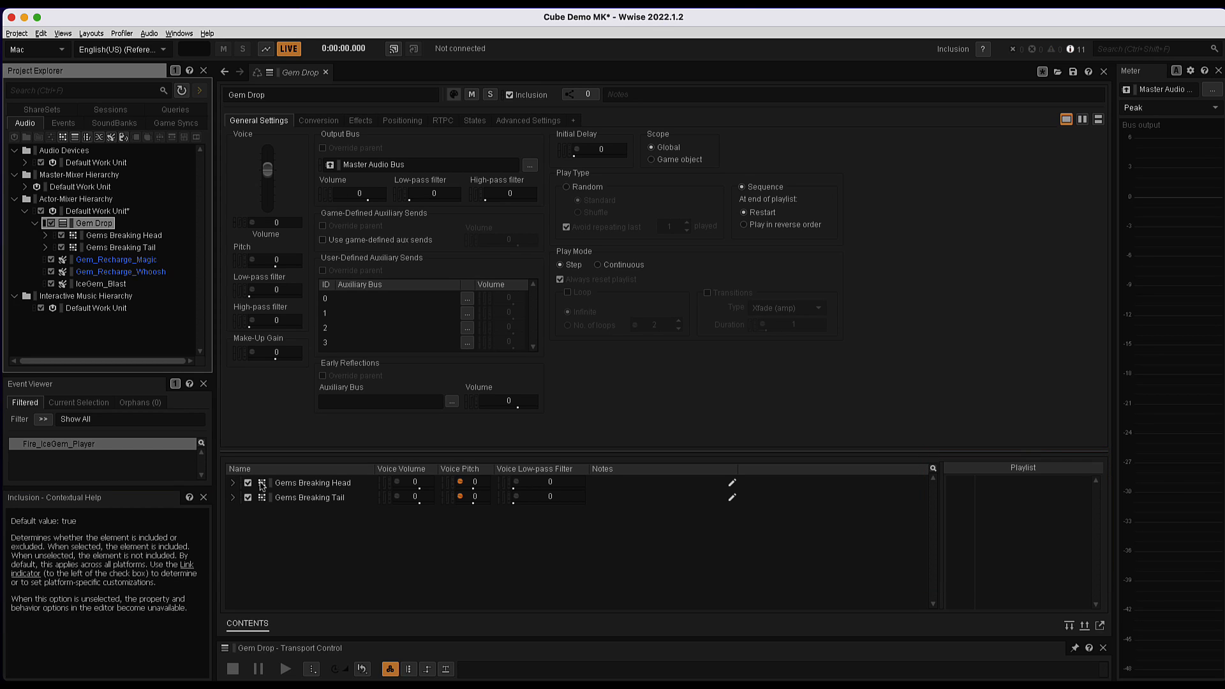
# Add Gems Breaking Head and then Gems Breaking Tail to Gem Drop's playlist, and enlarge the contents area to show the whole list
pyautogui.moveTo(280, 487); pyautogui.dragTo(1003, 494)
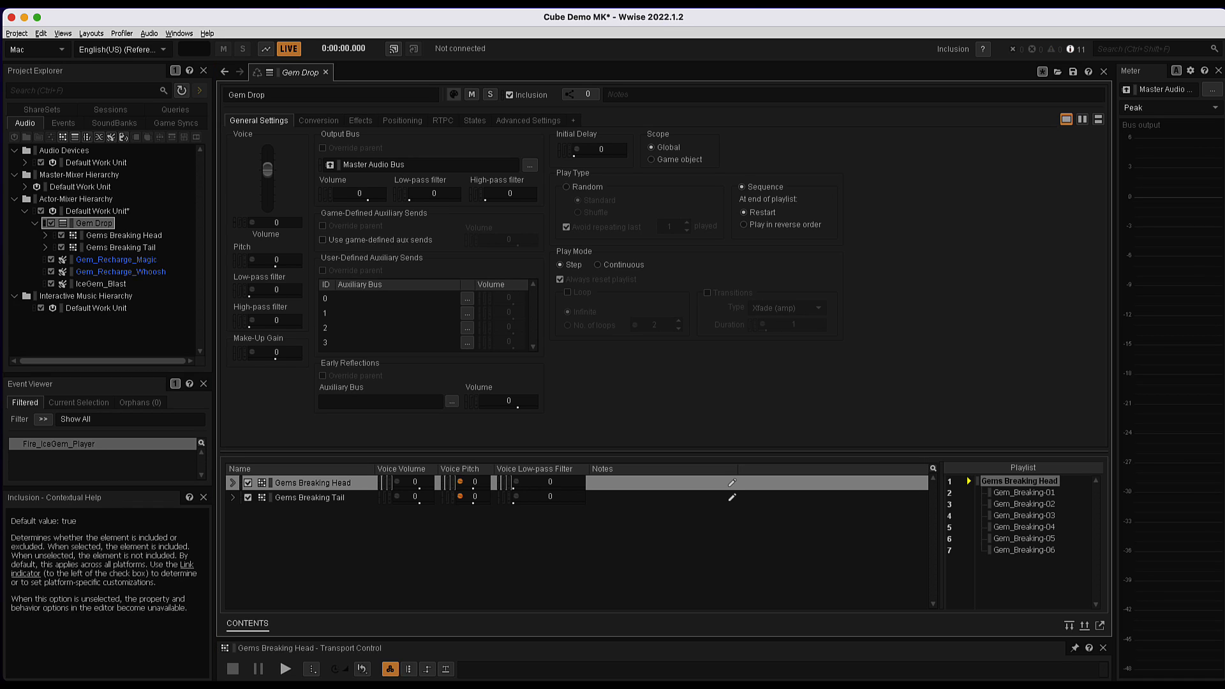
pyautogui.moveTo(260, 504); pyautogui.dragTo(1006, 579)
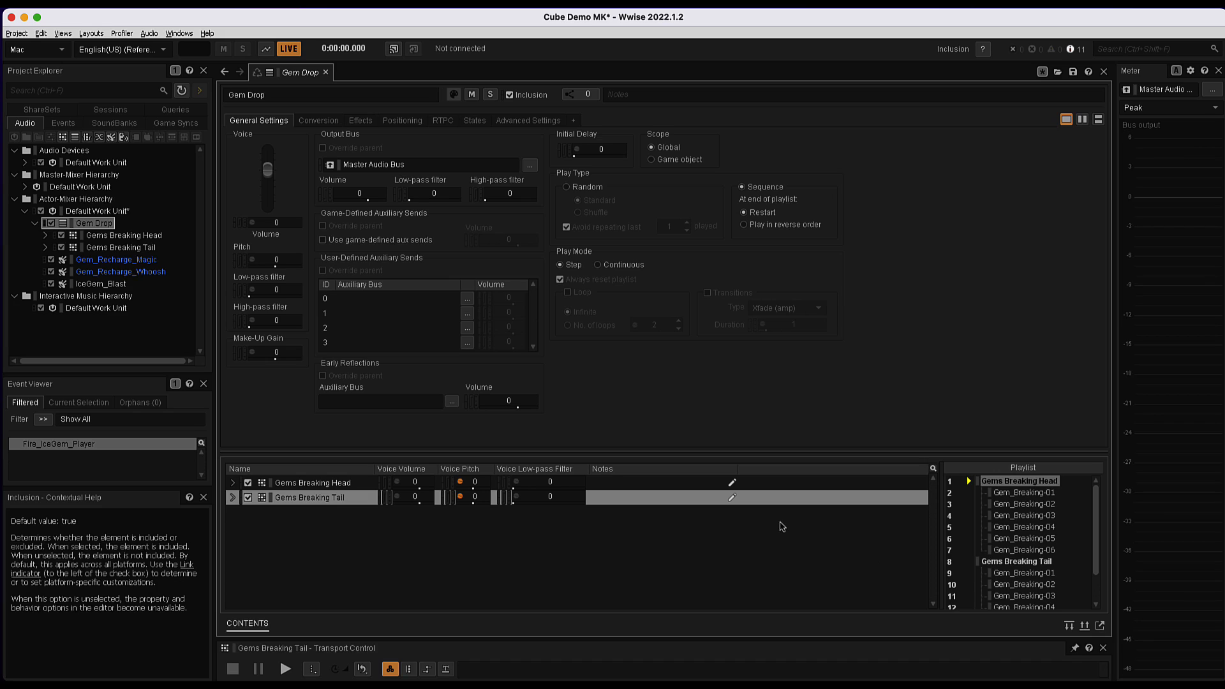
pyautogui.moveTo(840, 454); pyautogui.dragTo(828, 361)
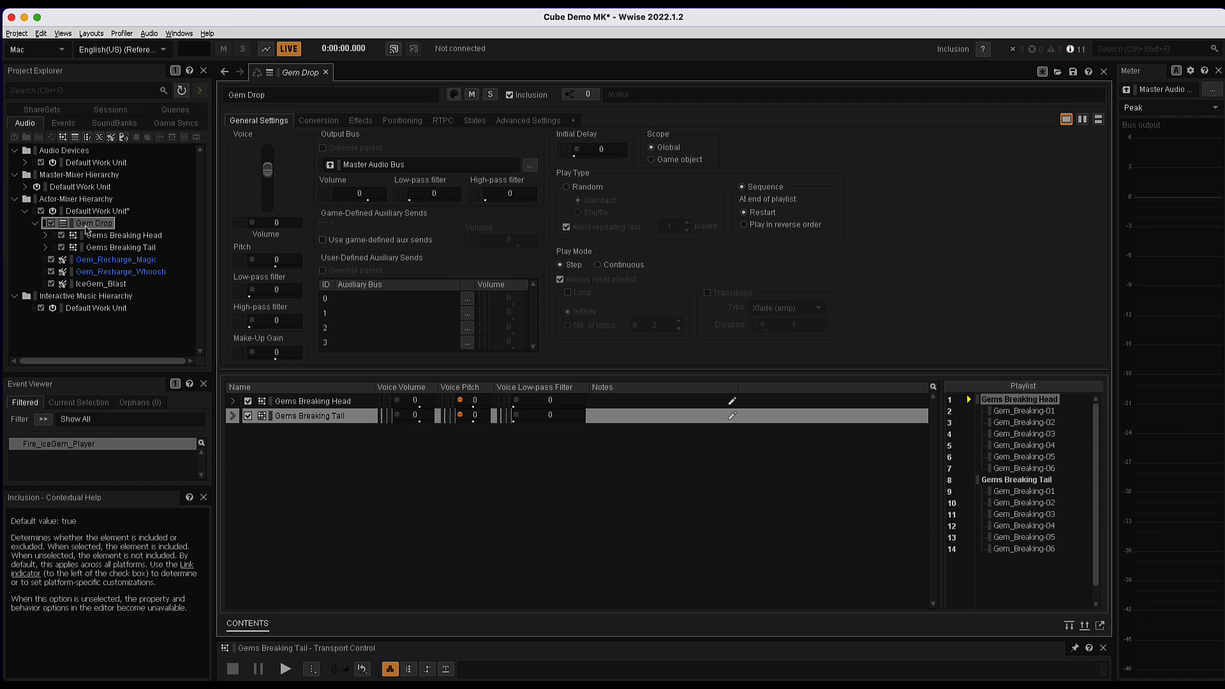
# Audition the Gem Drop container several times in Step play mode
pyautogui.click(89, 225)
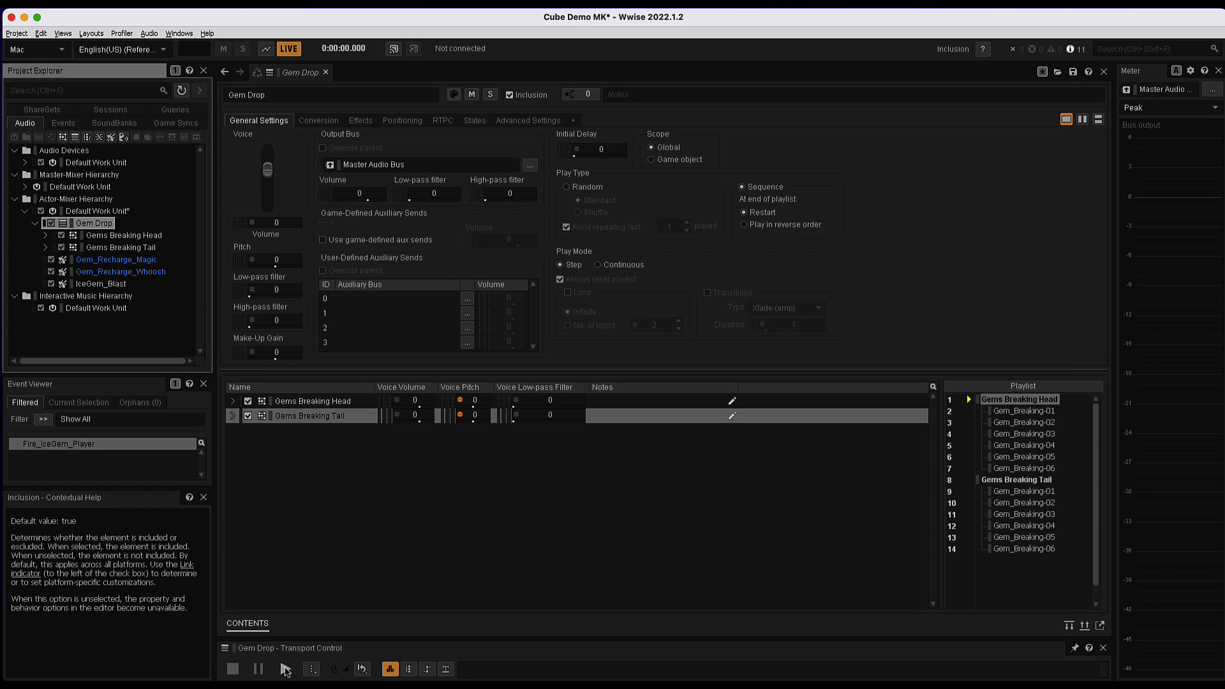
pyautogui.click(285, 669)
pyautogui.click(285, 668)
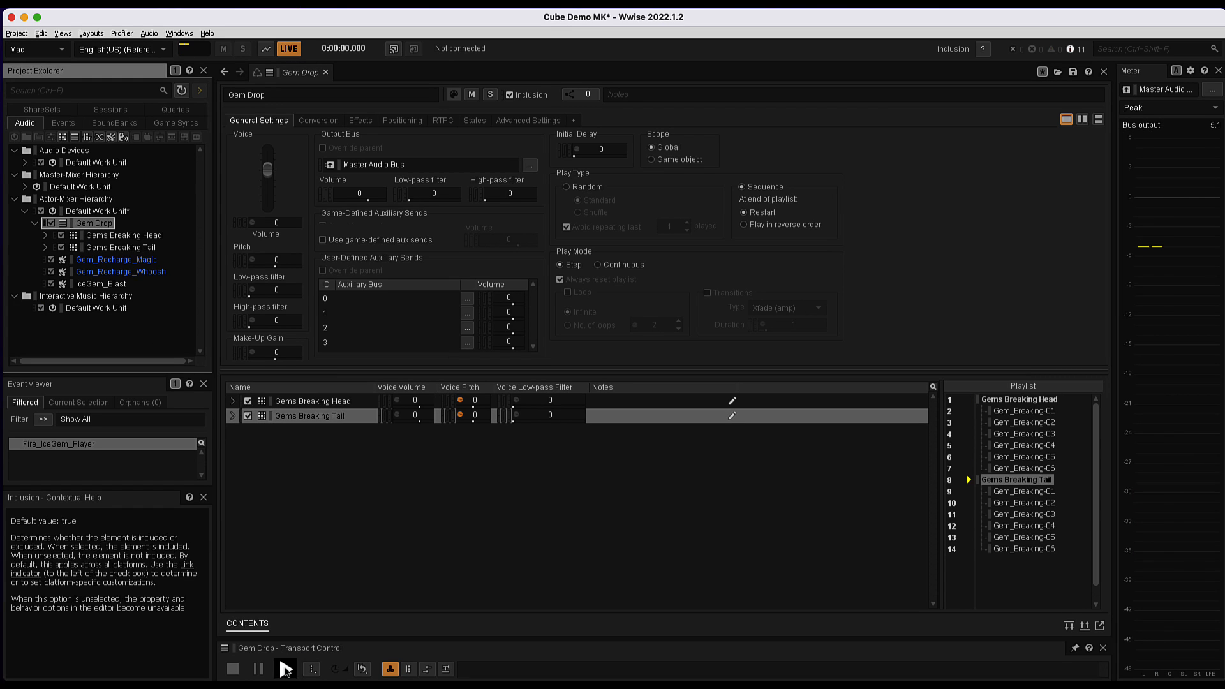
pyautogui.click(285, 668)
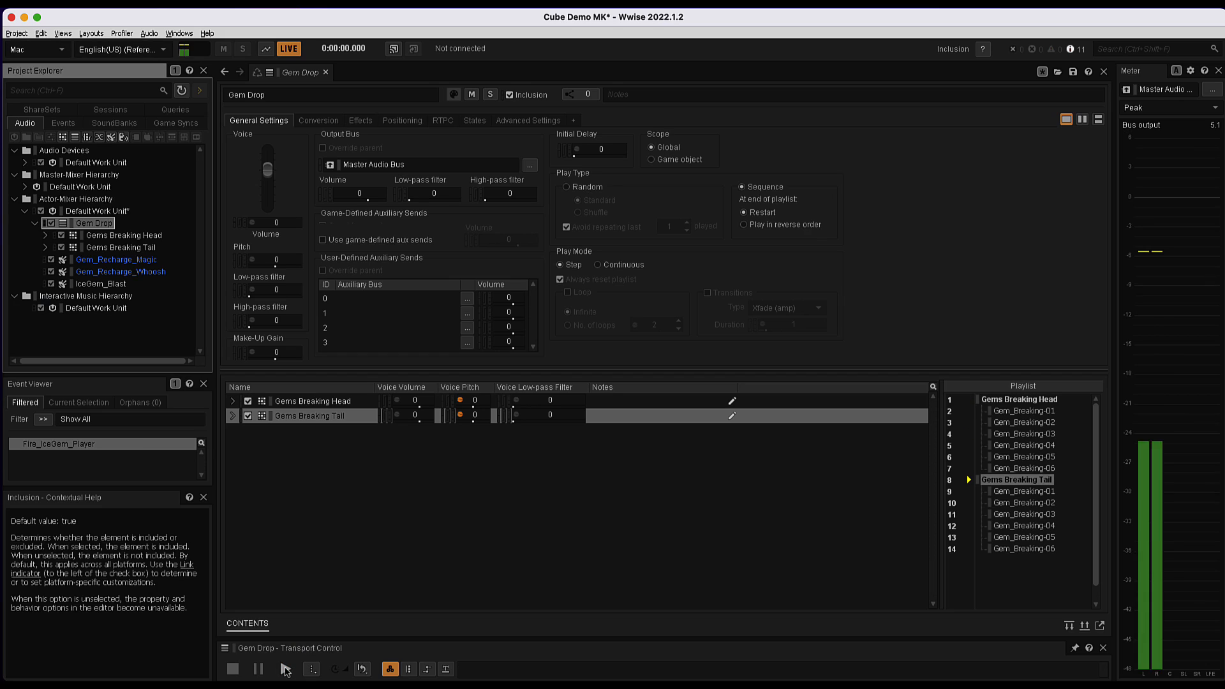
pyautogui.click(285, 668)
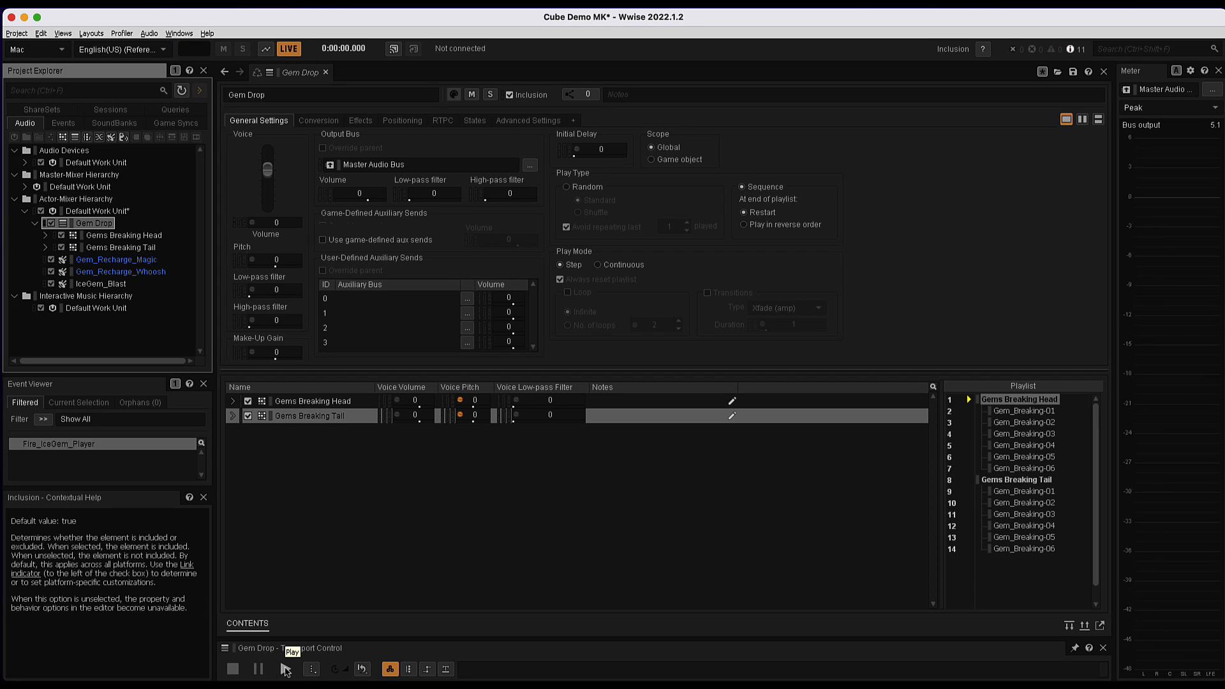
pyautogui.click(285, 669)
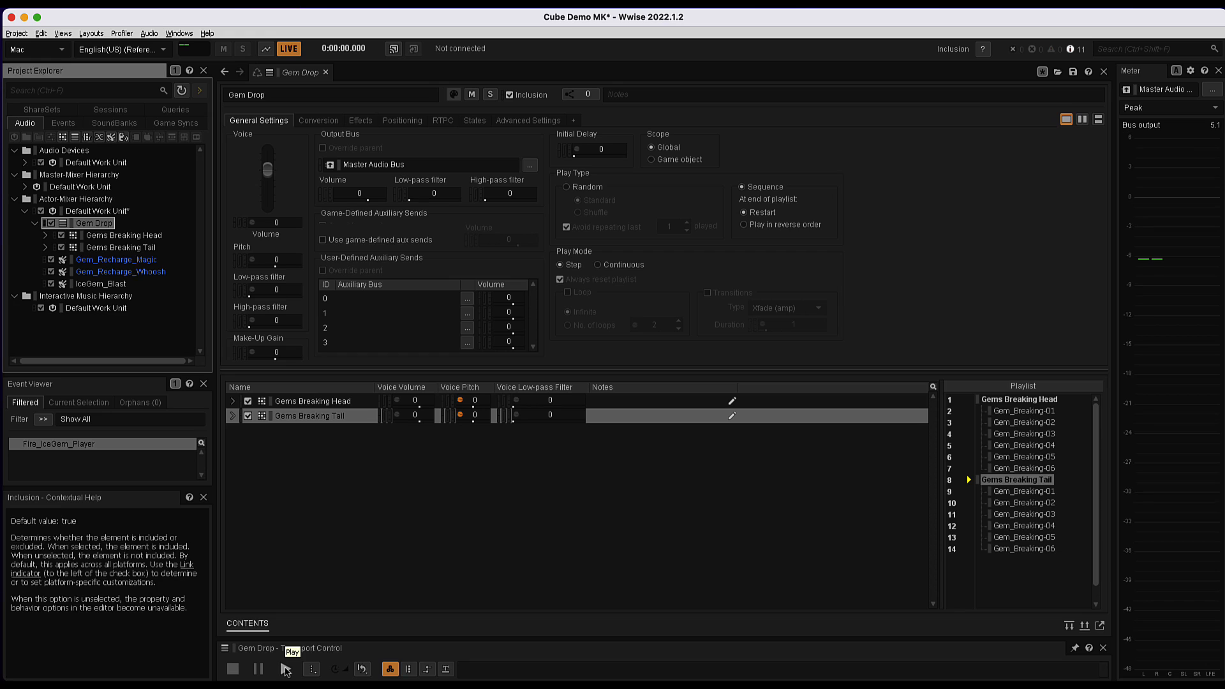
pyautogui.click(285, 668)
pyautogui.click(285, 668)
# Set Gem Drop's play mode to Continuous and audition the container repeatedly
pyautogui.click(598, 265)
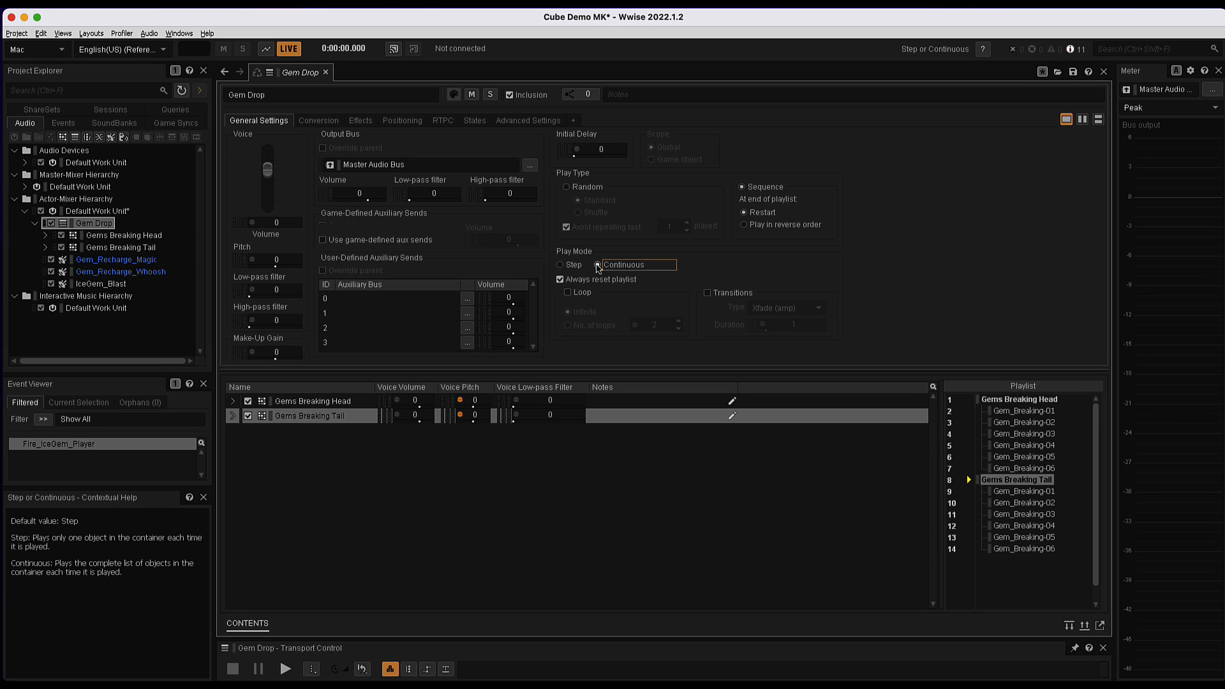
pyautogui.click(287, 670)
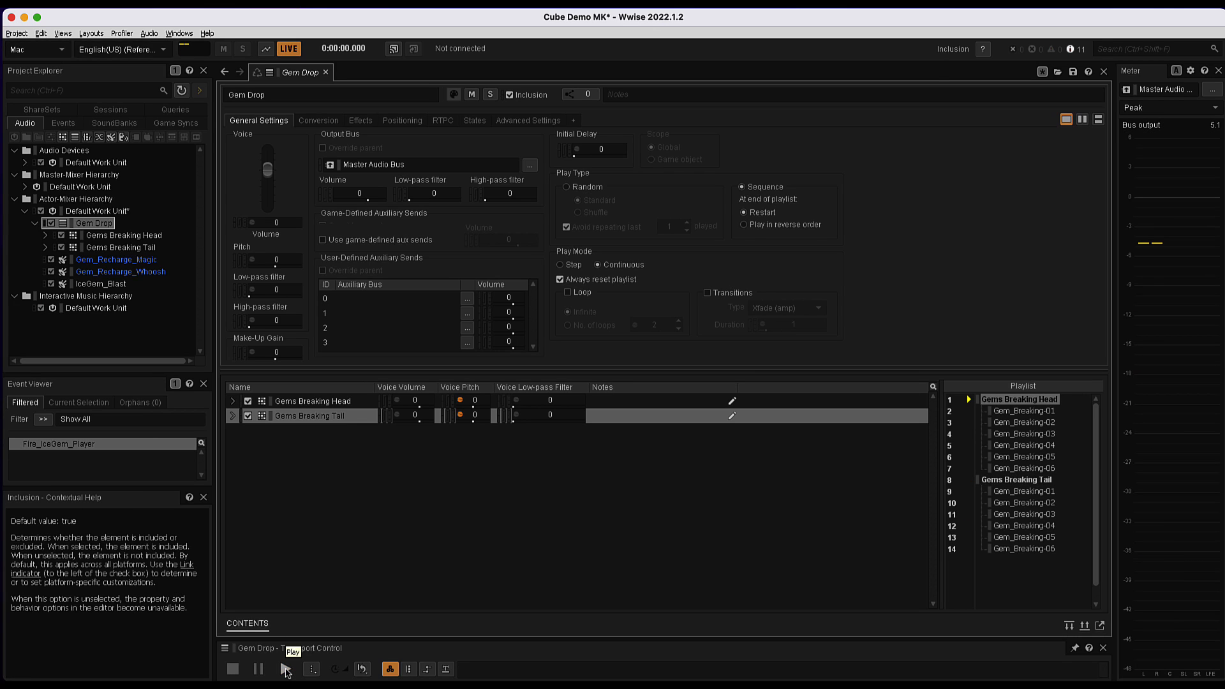
pyautogui.click(286, 670)
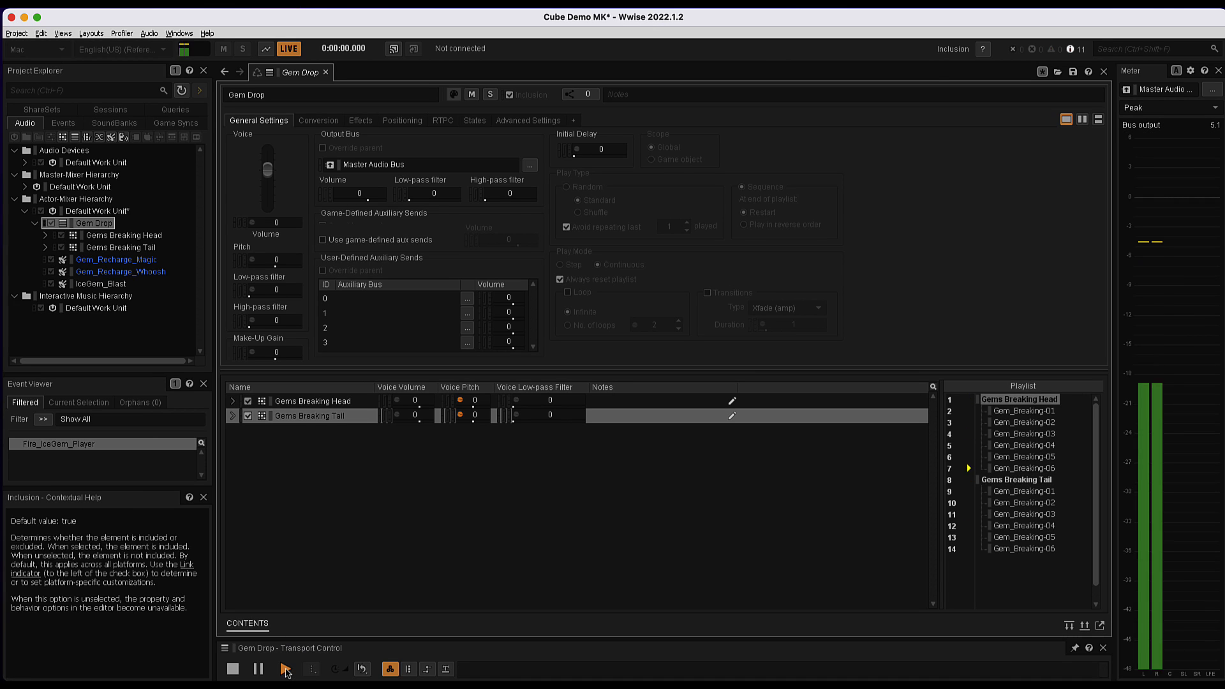
pyautogui.click(285, 670)
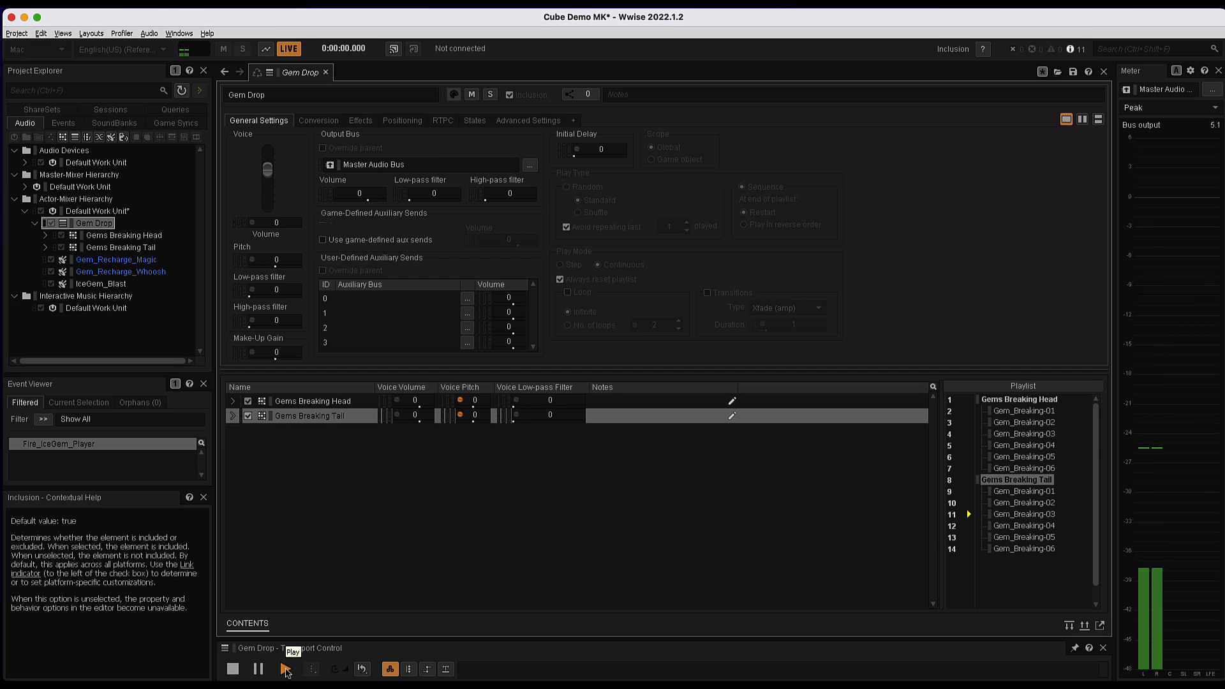
pyautogui.click(285, 670)
pyautogui.click(285, 669)
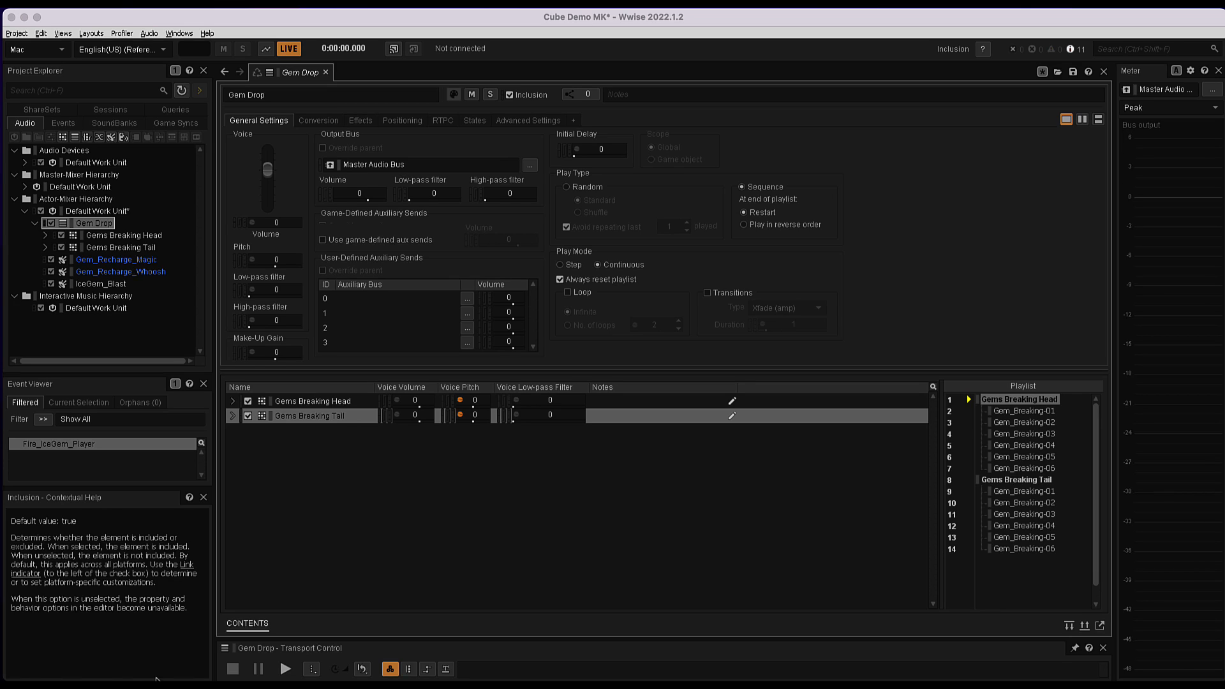
pyautogui.click(284, 670)
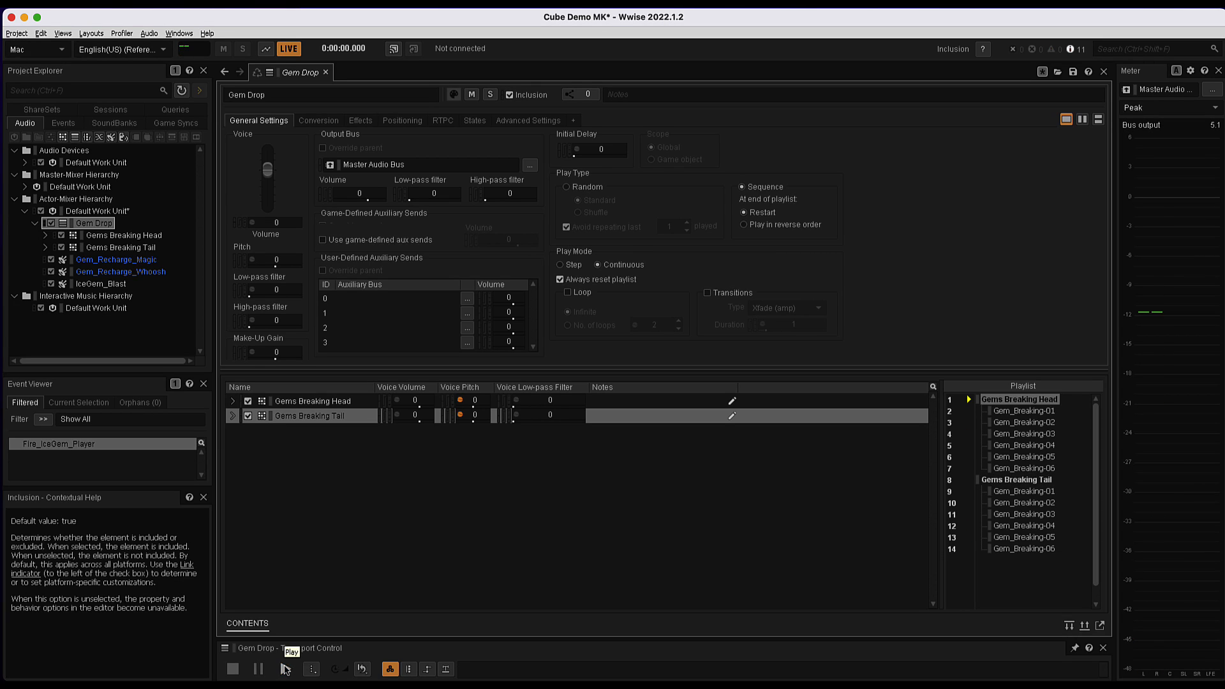
pyautogui.click(285, 668)
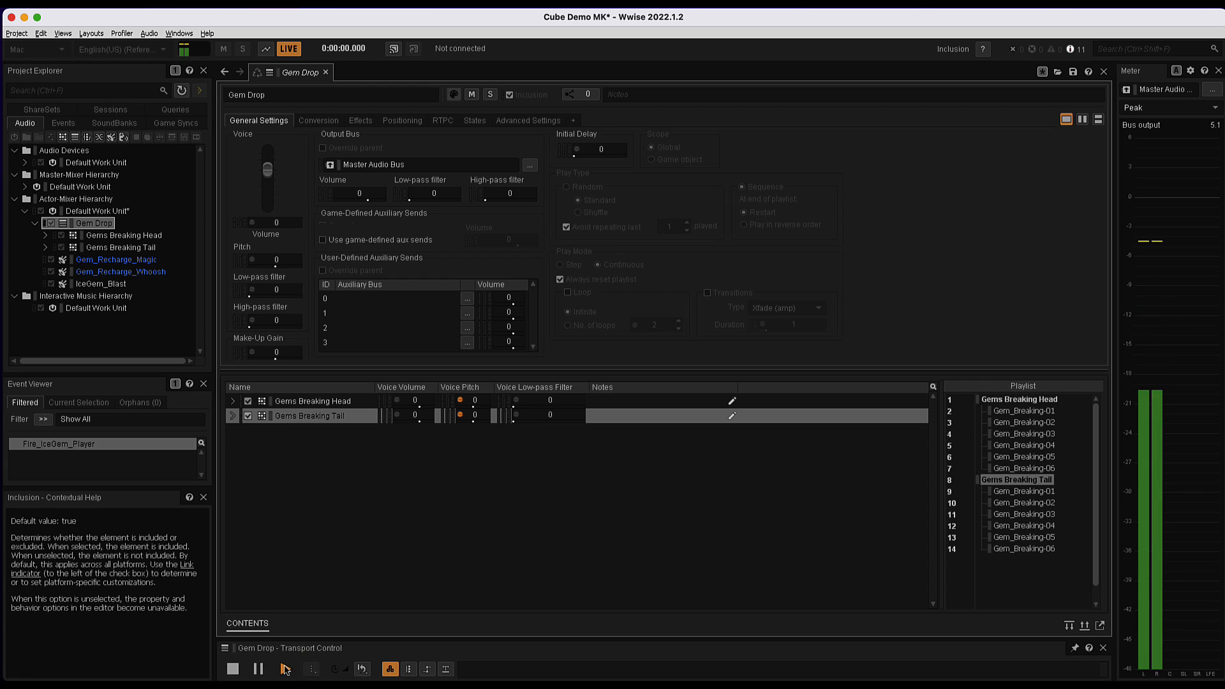
pyautogui.click(285, 668)
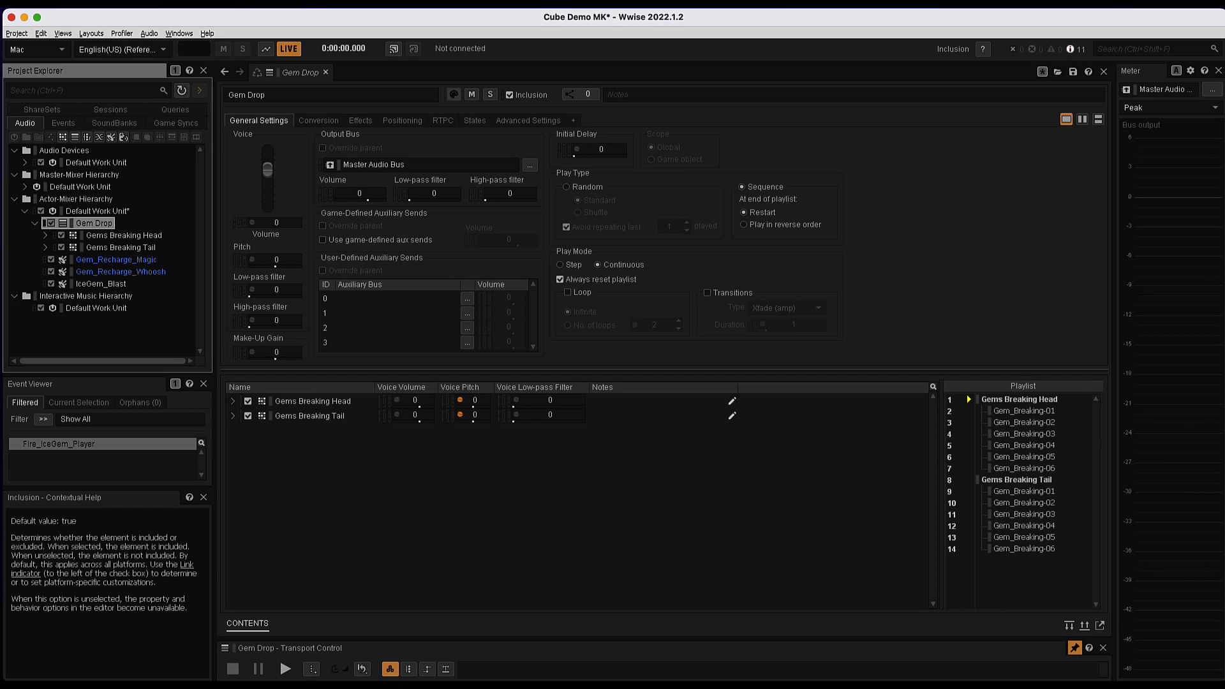
# Create a new Sound SFX named Silence as a child of Gem Drop
pyautogui.rightClick(89, 226)
pyautogui.moveTo(123, 230)
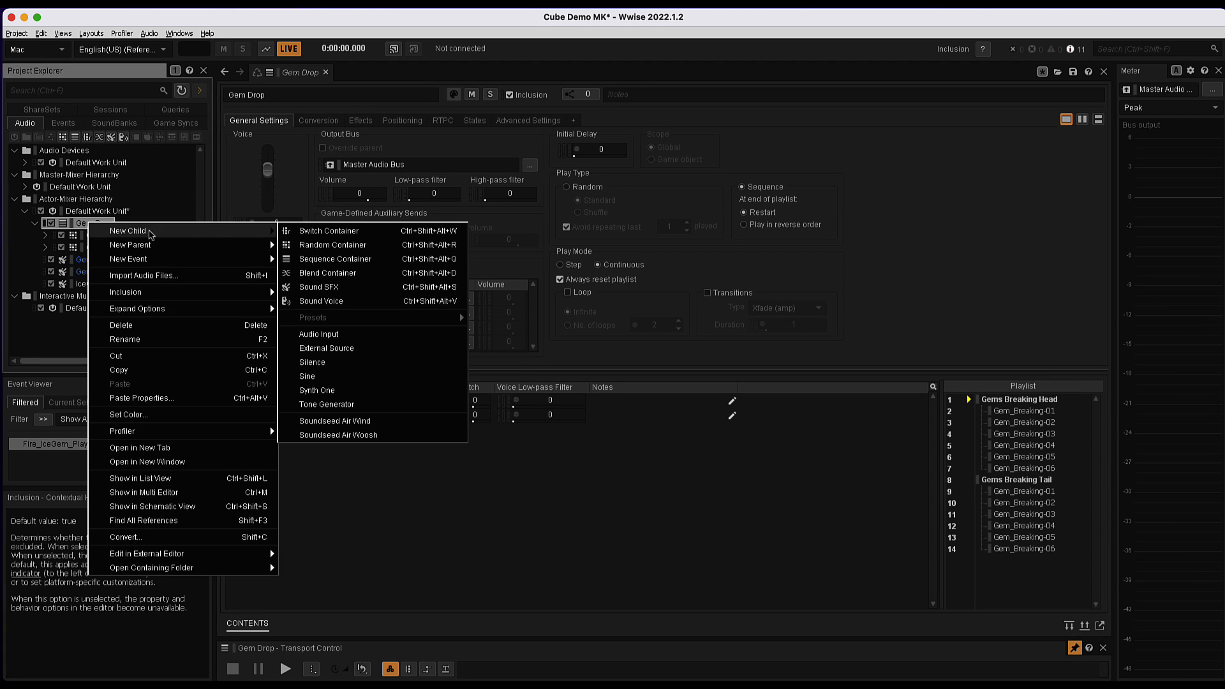
pyautogui.click(320, 288)
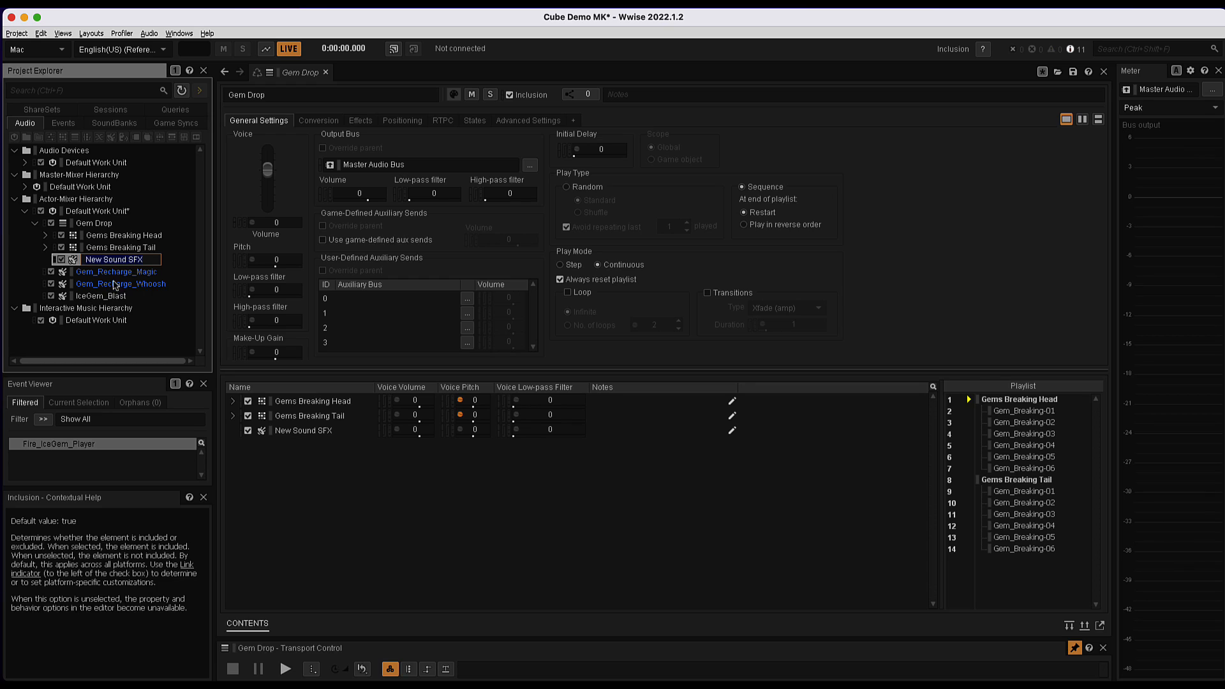
pyautogui.write('Silence')
pyautogui.press('Return')
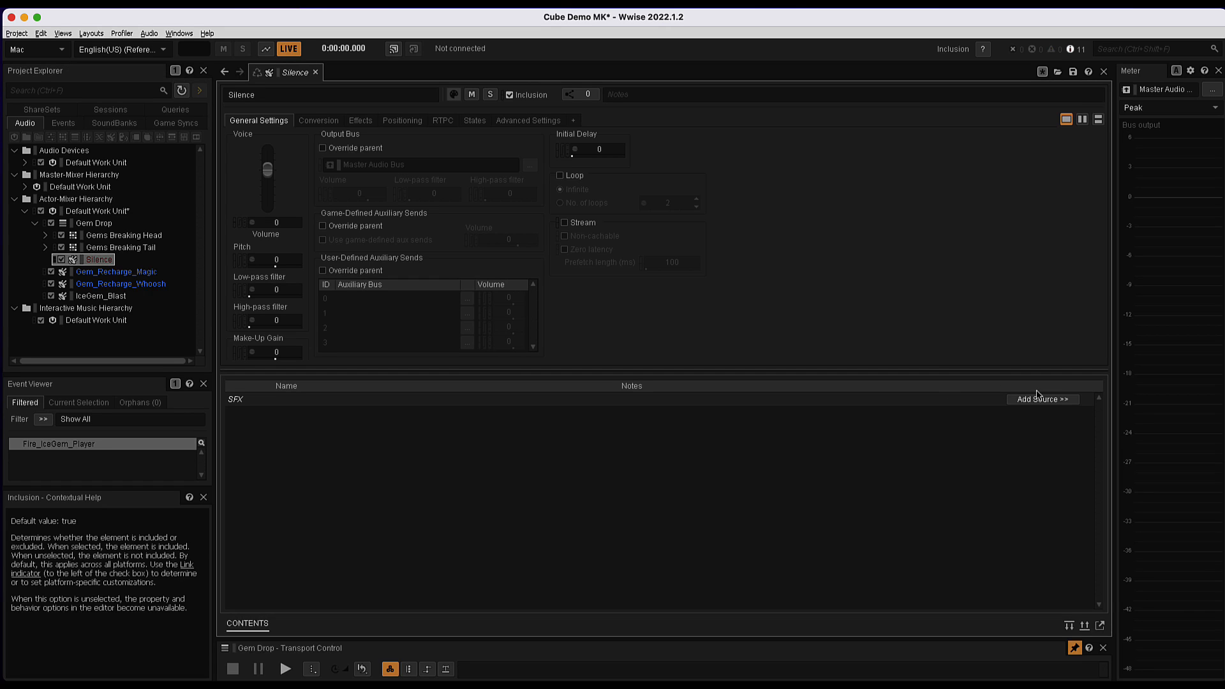
# Add a Silence source to the Silence sound and set its duration to 0.25 s
pyautogui.click(1064, 401)
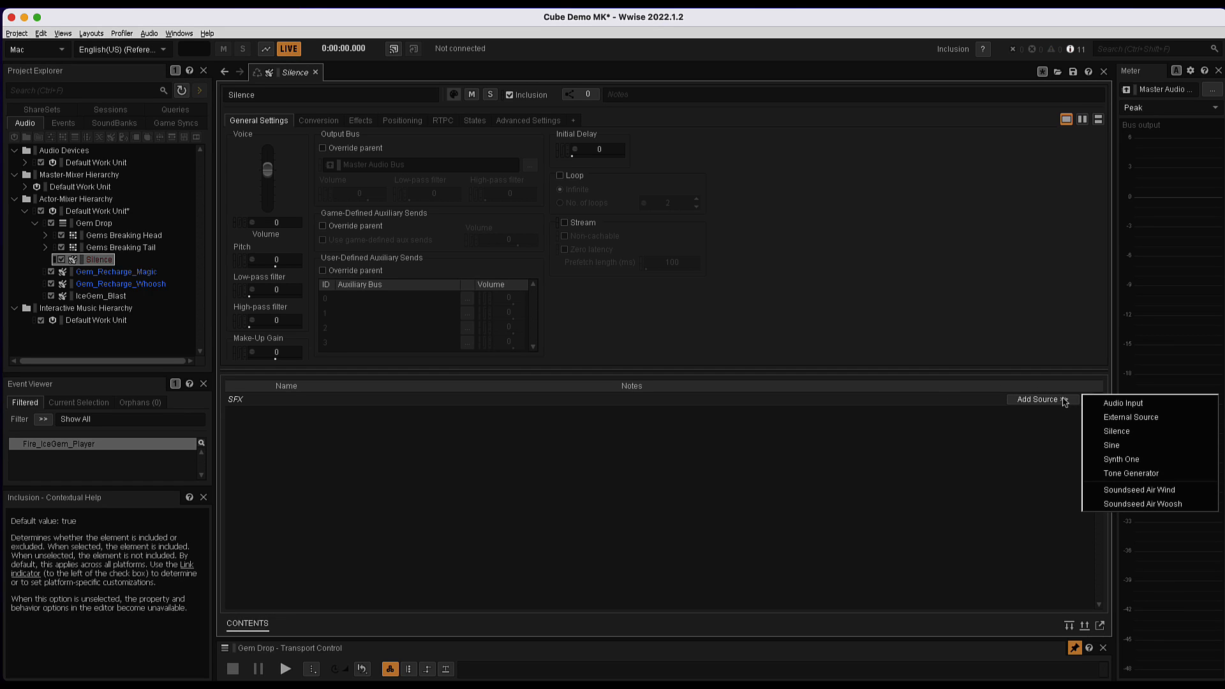
pyautogui.click(1105, 432)
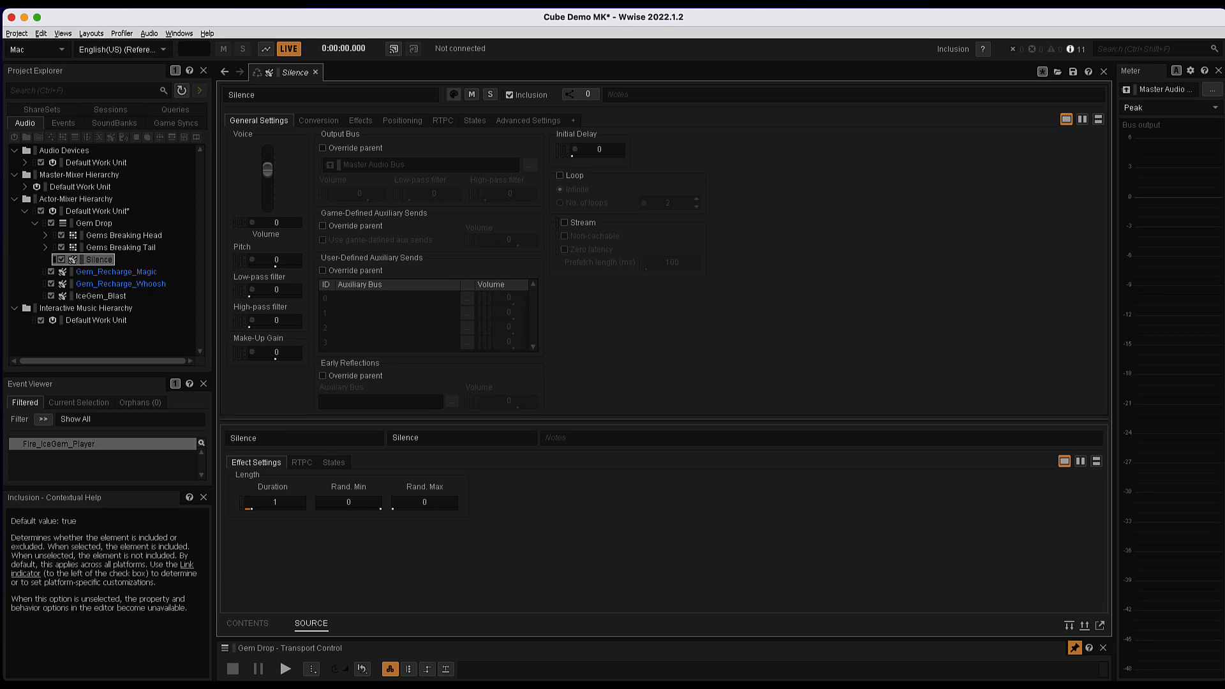
pyautogui.click(274, 502)
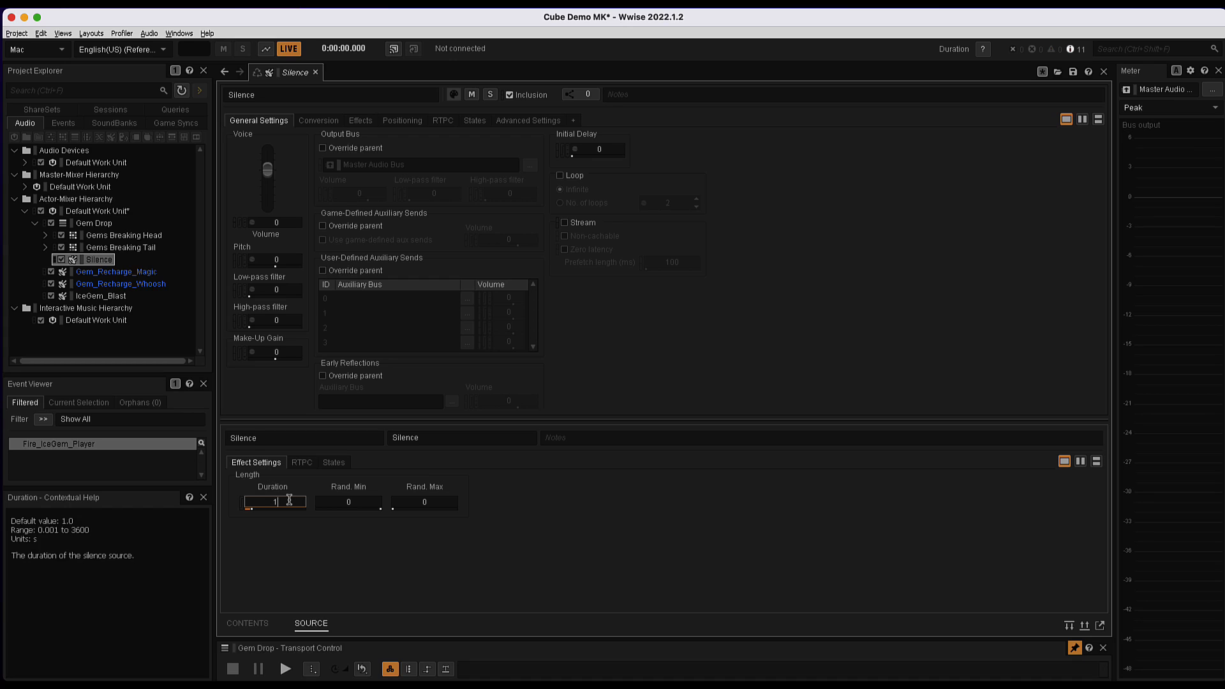
pyautogui.write('.25')
pyautogui.press('Return')
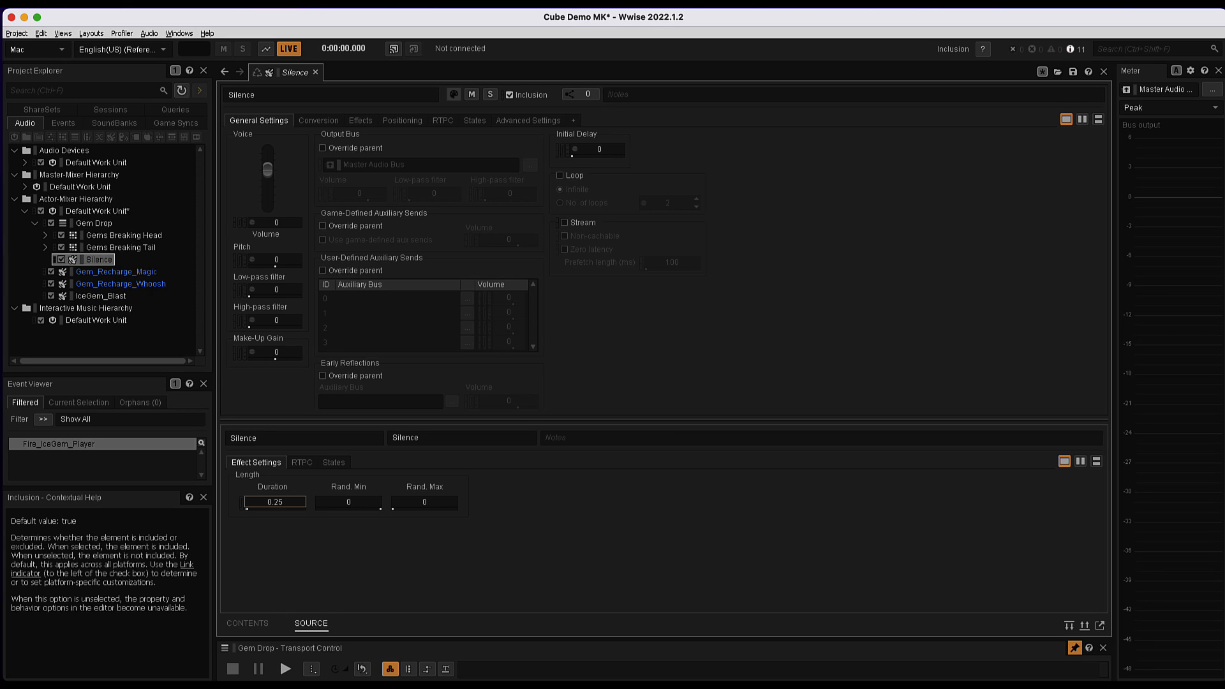
# Place Silence between Gems Breaking Head and Gems Breaking Tail in Gem Drop's playlist, and audition the sequence
pyautogui.click(83, 225)
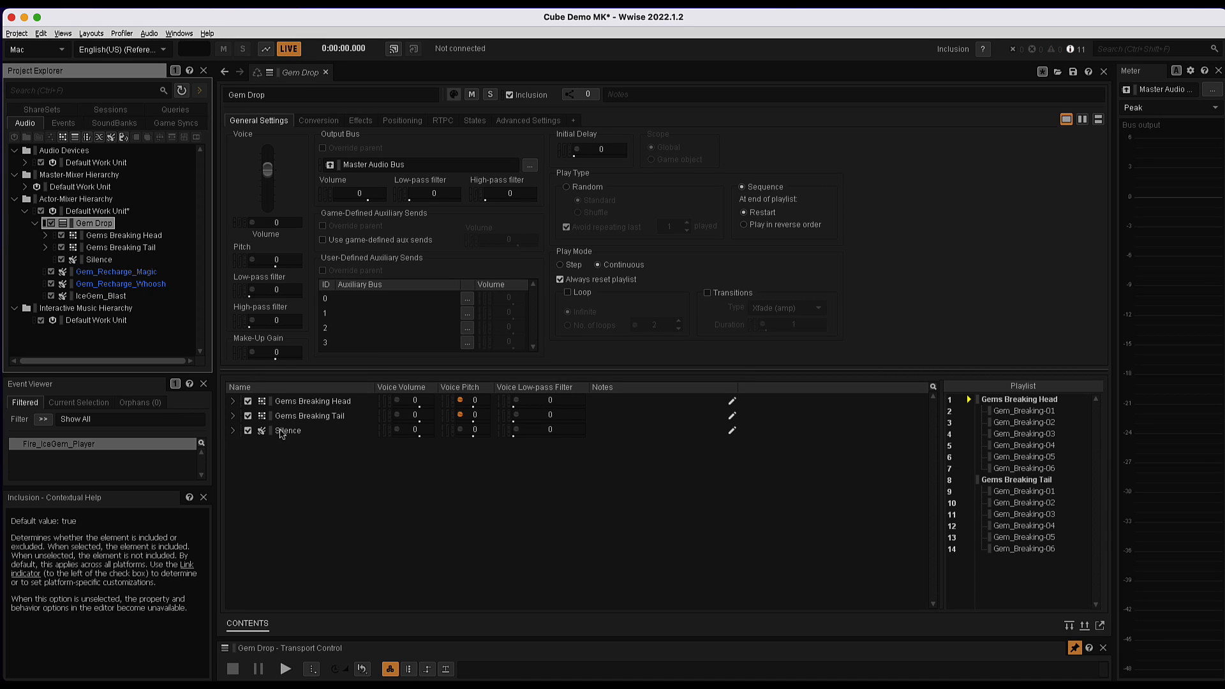
pyautogui.moveTo(285, 432); pyautogui.dragTo(997, 560)
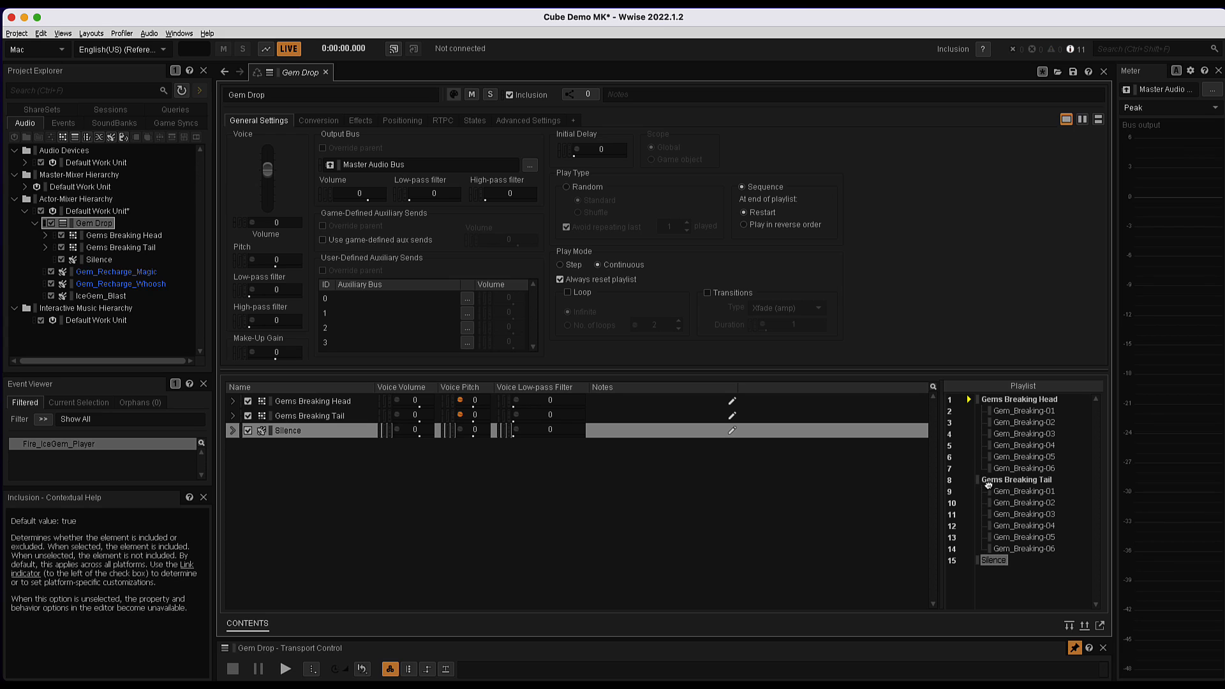
pyautogui.moveTo(989, 485); pyautogui.dragTo(987, 477)
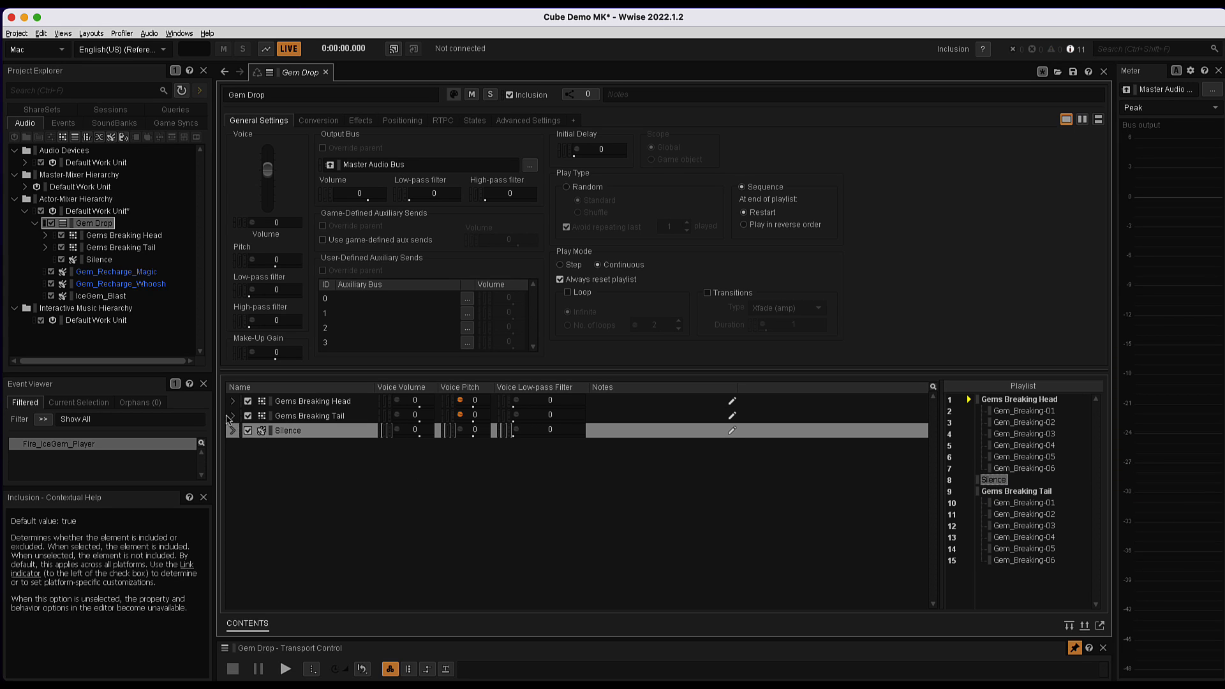
pyautogui.click(285, 669)
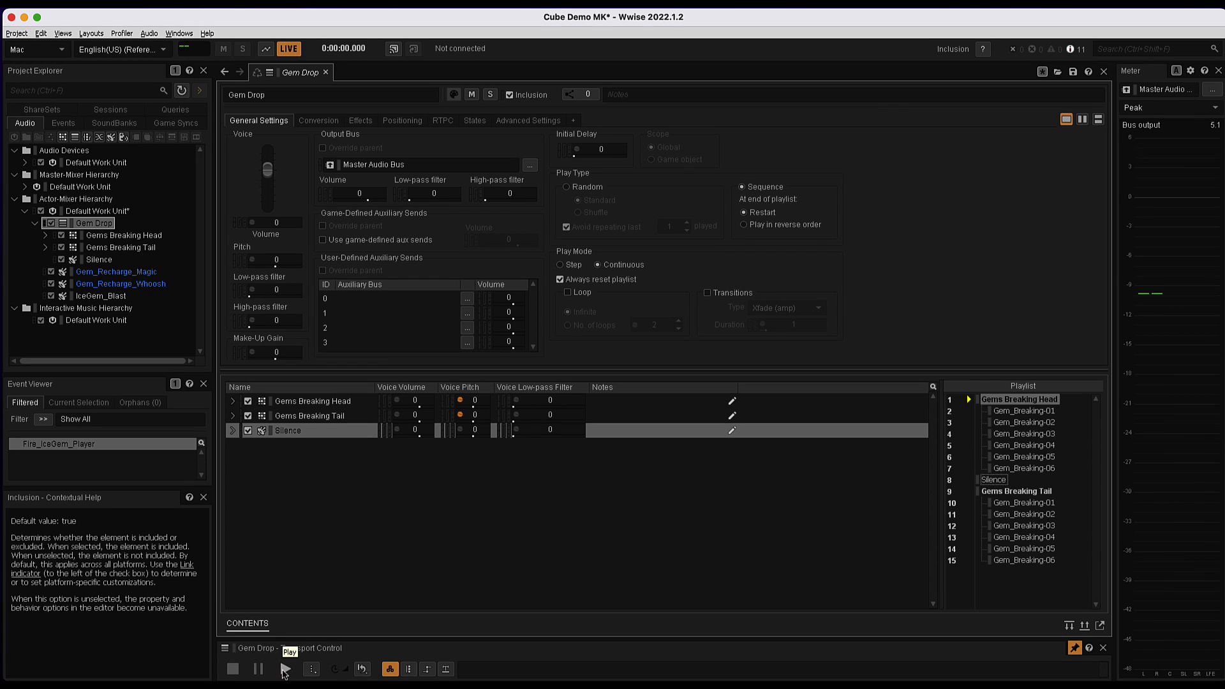
pyautogui.click(285, 669)
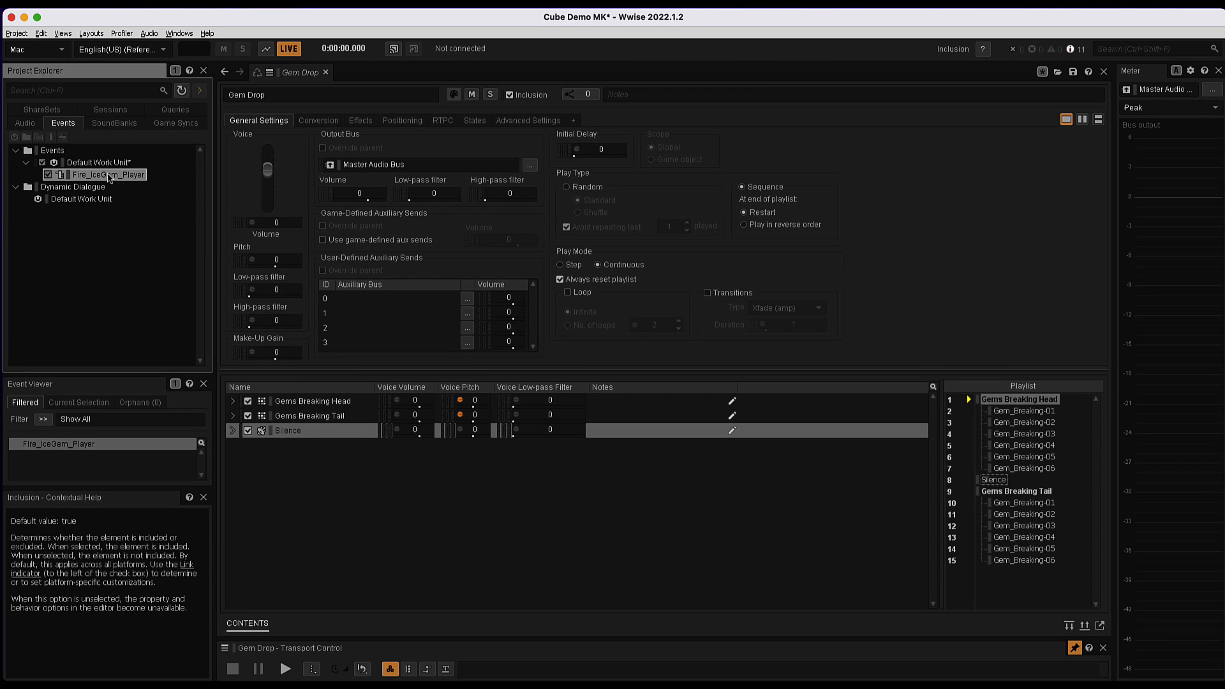
# Add Gem Drop as a Play action to the Fire_IceGem_Player event with a delay of 0.4 s
pyautogui.doubleClick(109, 174)
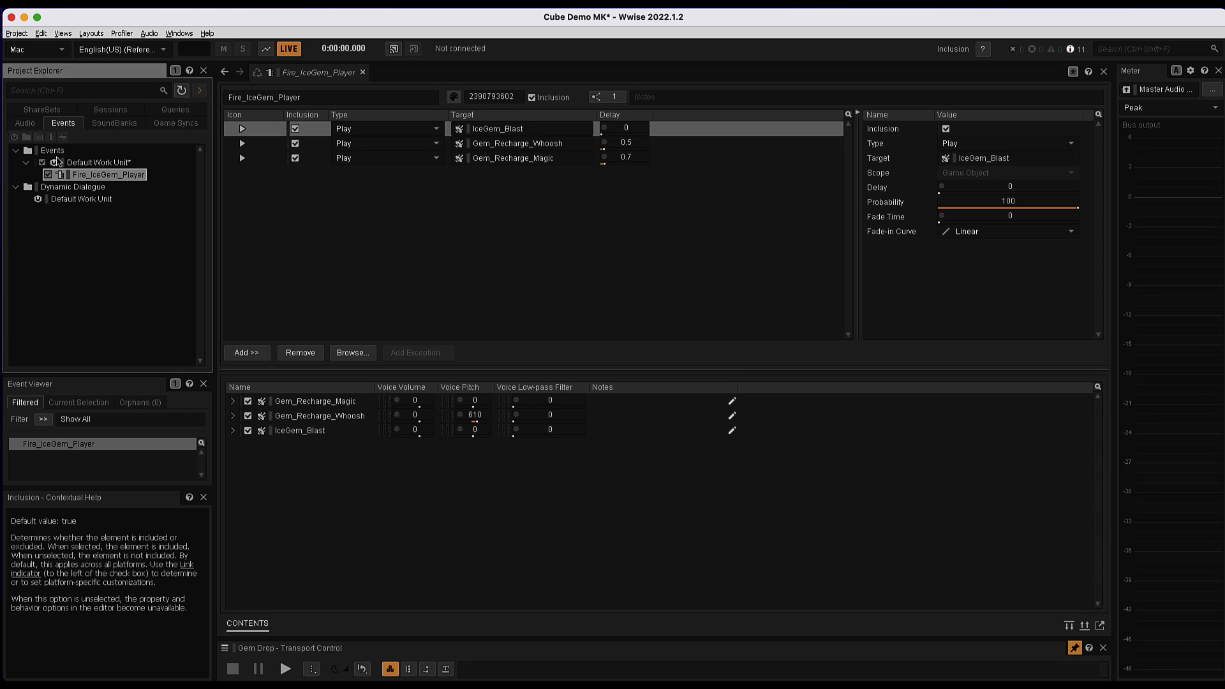
pyautogui.click(25, 122)
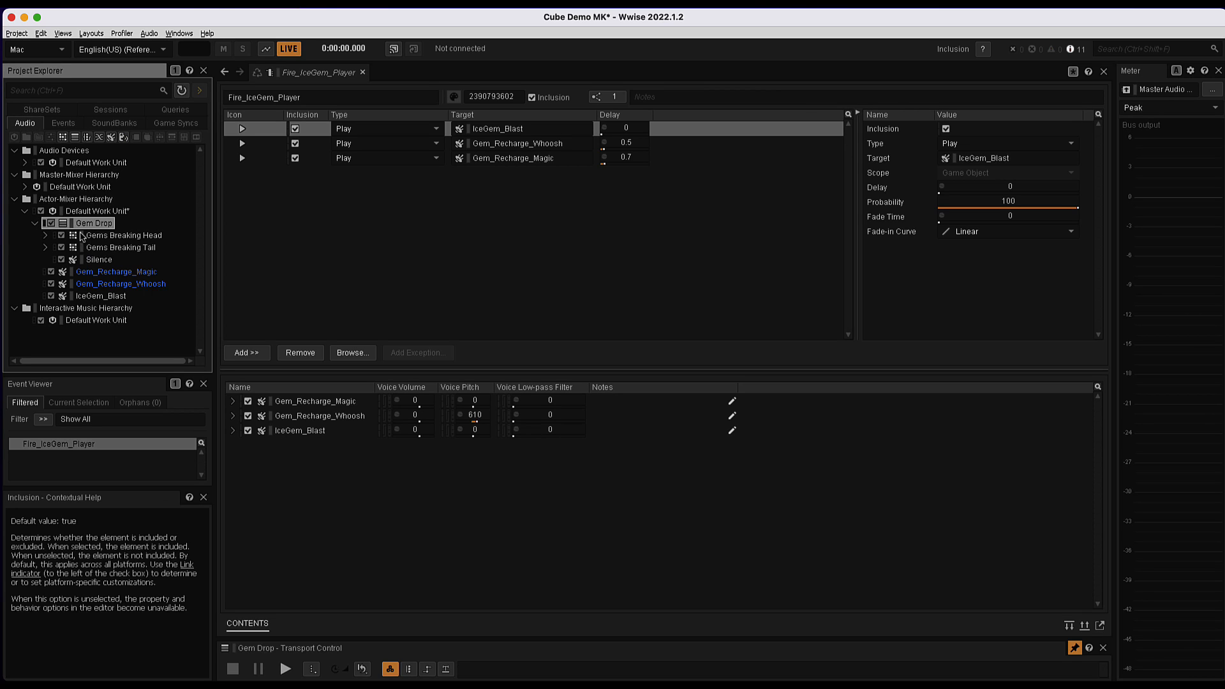
pyautogui.moveTo(87, 225); pyautogui.dragTo(433, 209)
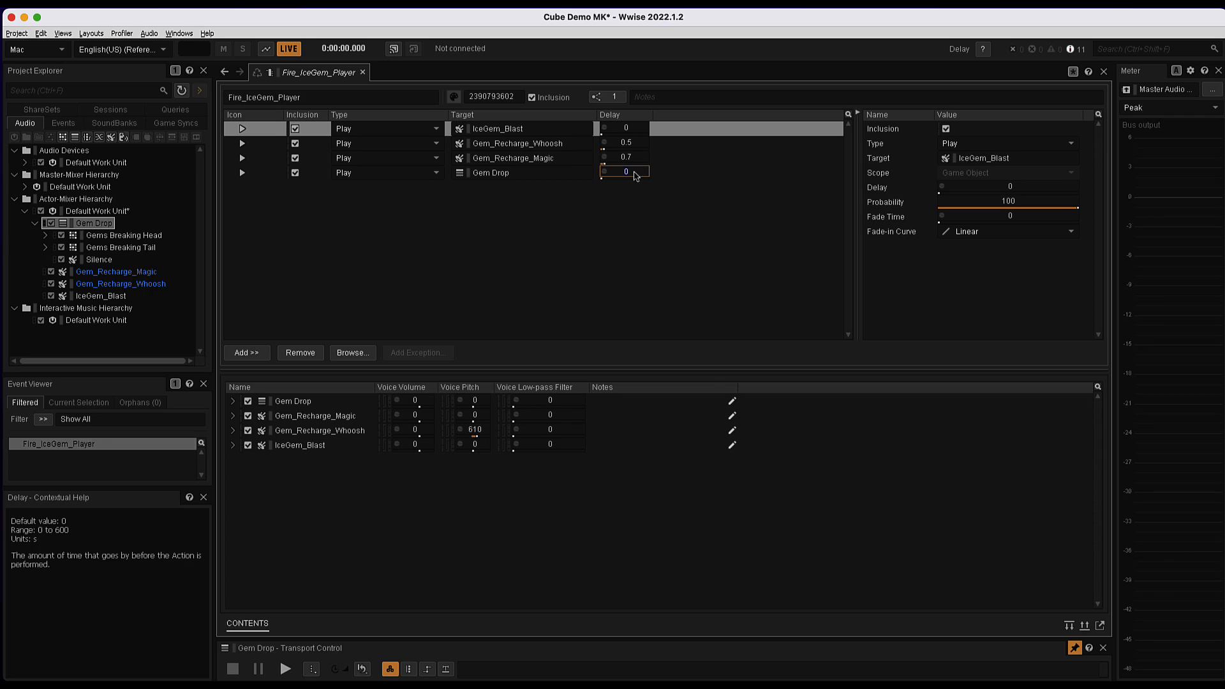
pyautogui.write('.4')
pyautogui.press('Return')
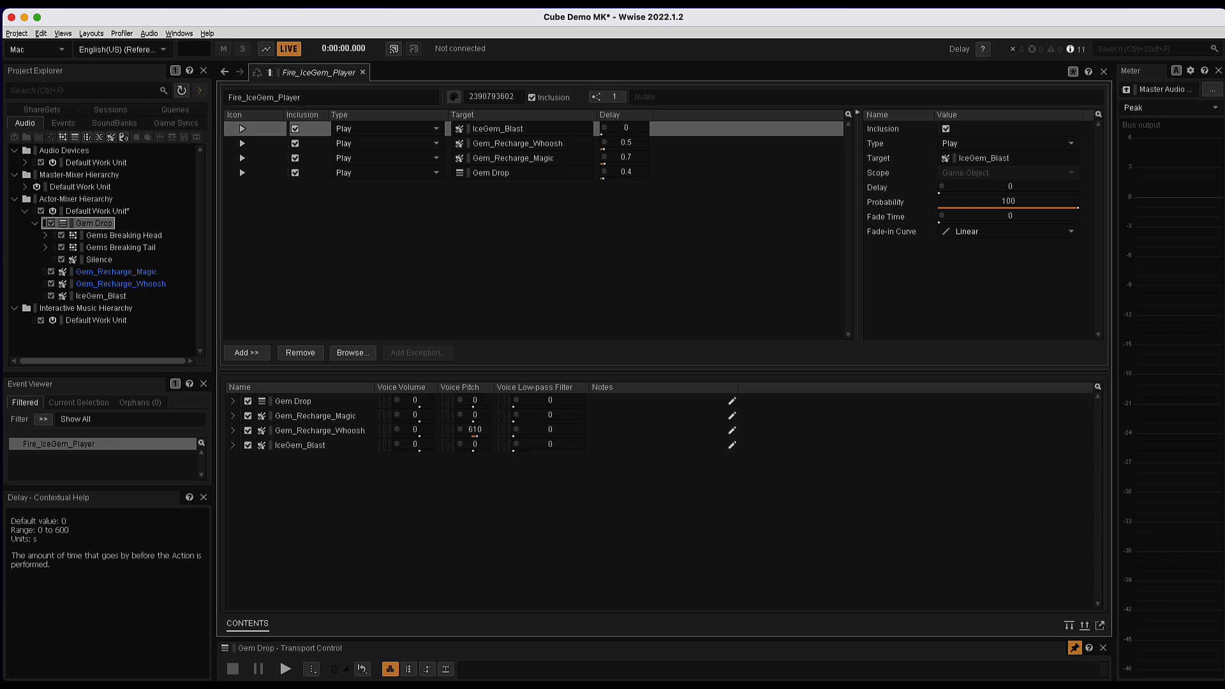
# Enable the Randomizer on the Gem Drop action's delay with a min offset of -0.3 and max offset of 0.4, and audition Gem Drop
pyautogui.click(603, 176)
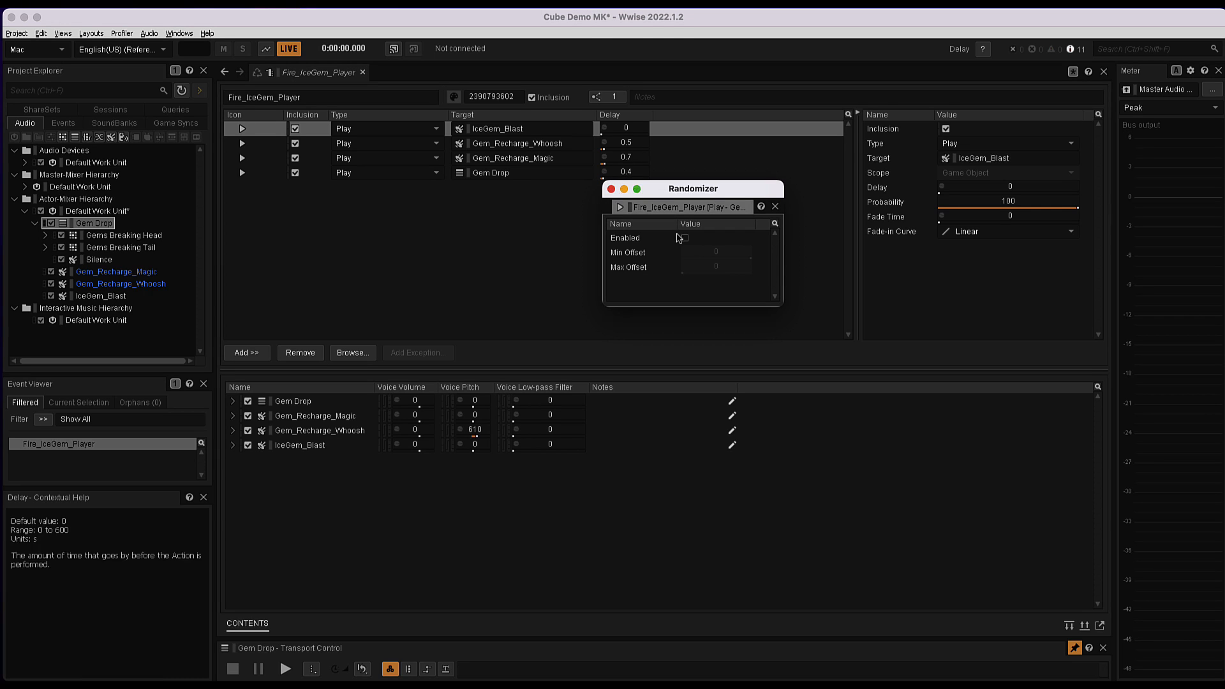
pyautogui.click(683, 237)
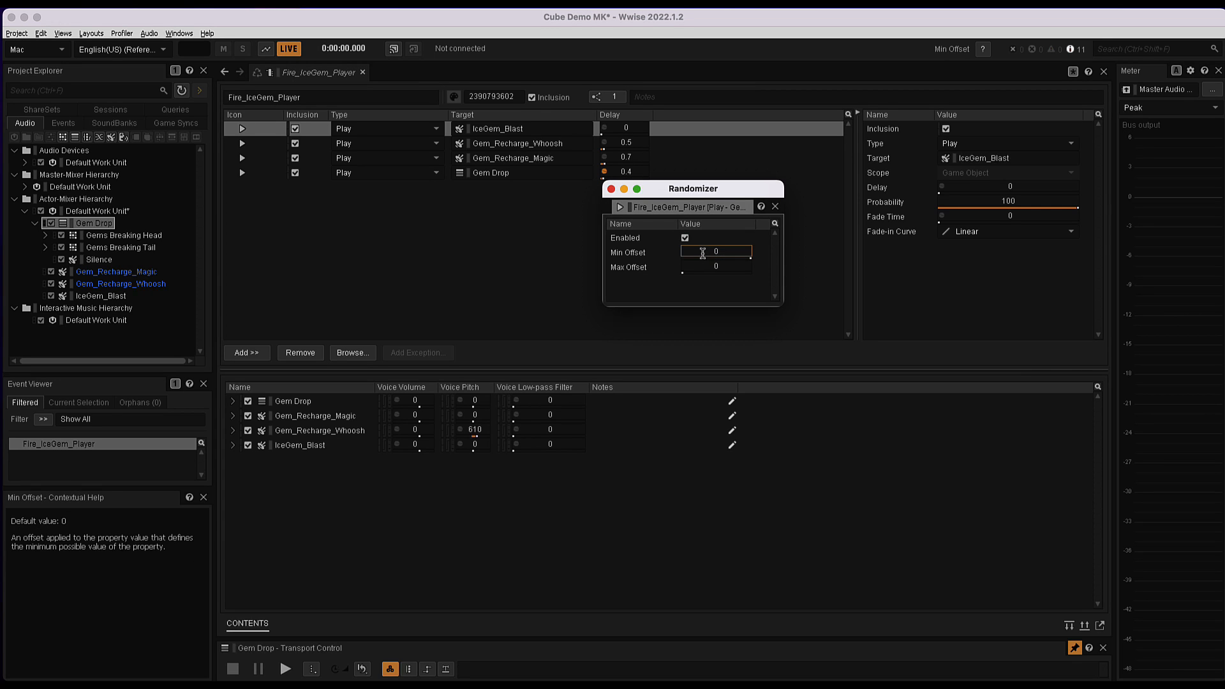
pyautogui.press('Tab')
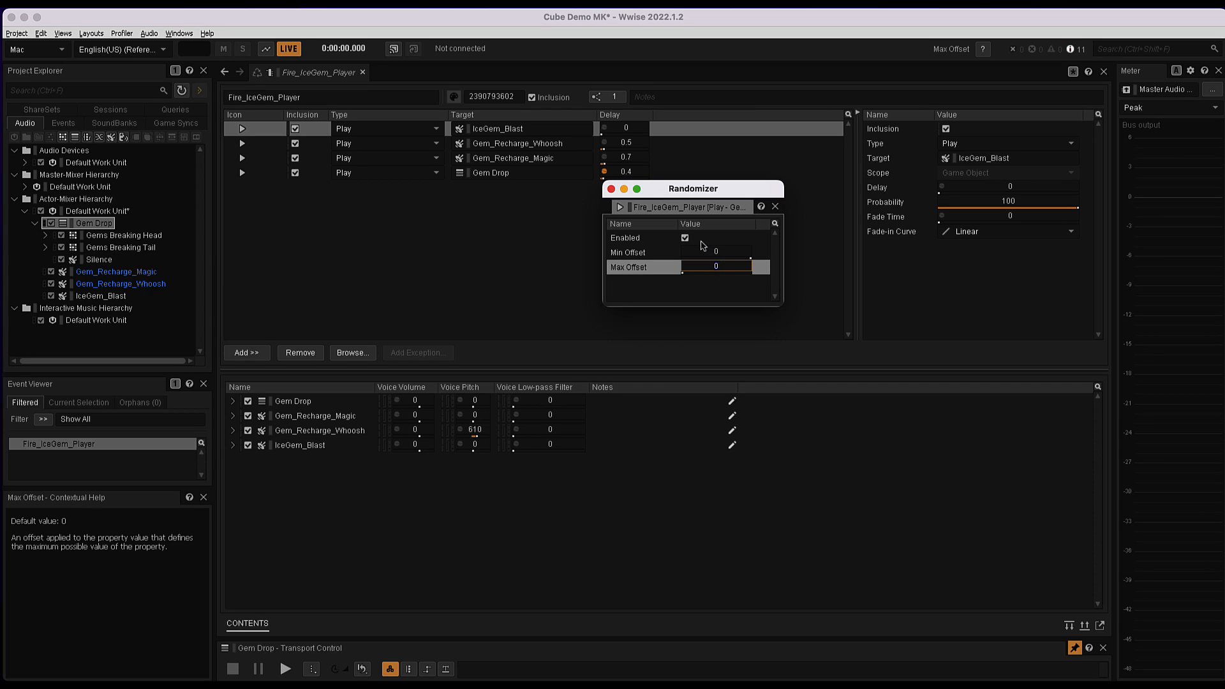
pyautogui.press('Return')
pyautogui.click(710, 252)
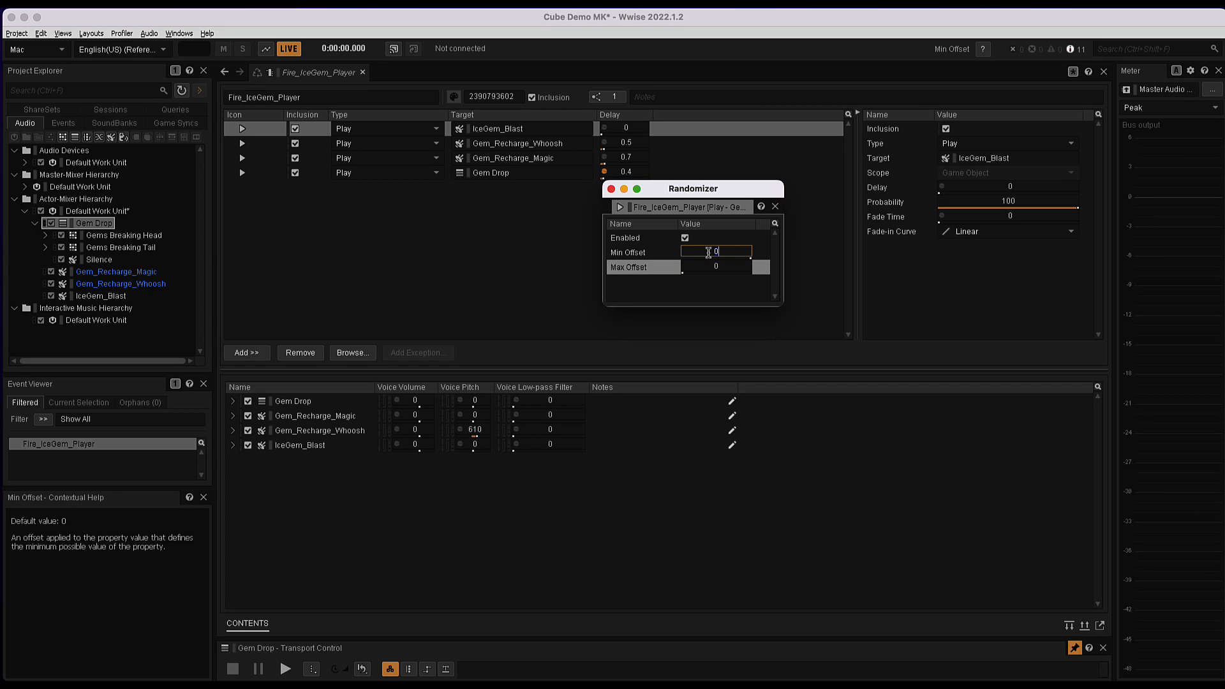
pyautogui.write('-.3')
pyautogui.press('Tab')
pyautogui.write('.4')
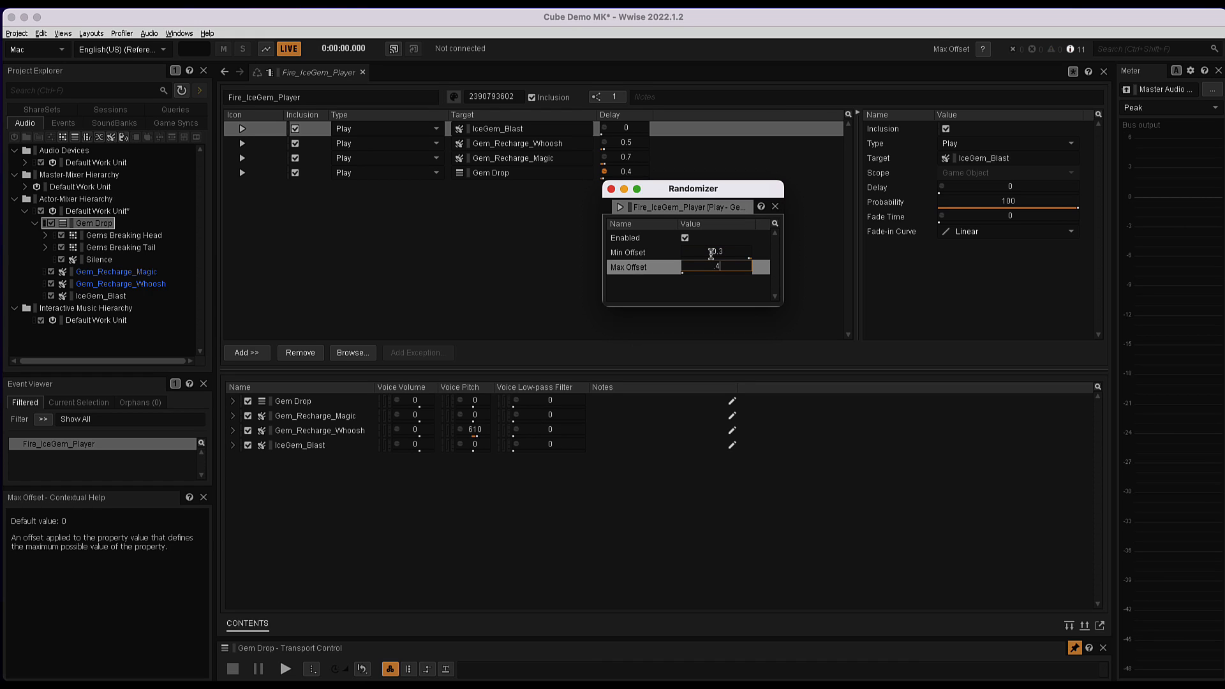
pyautogui.press('Return')
pyautogui.click(611, 189)
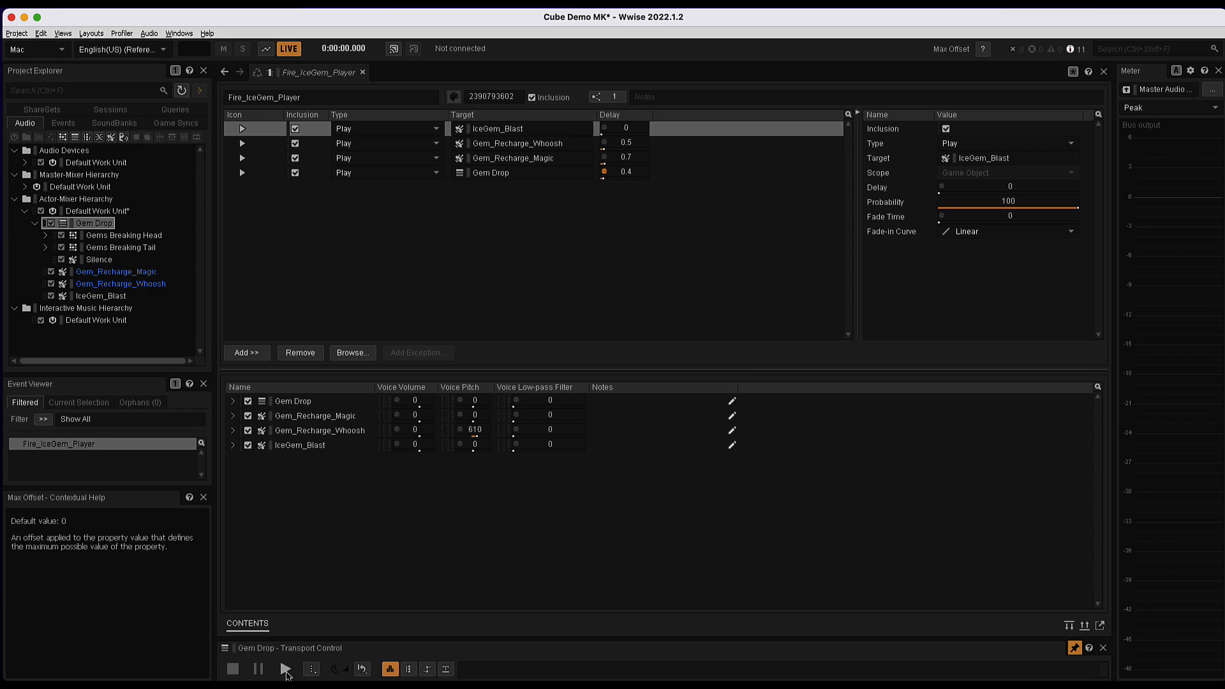
pyautogui.click(285, 669)
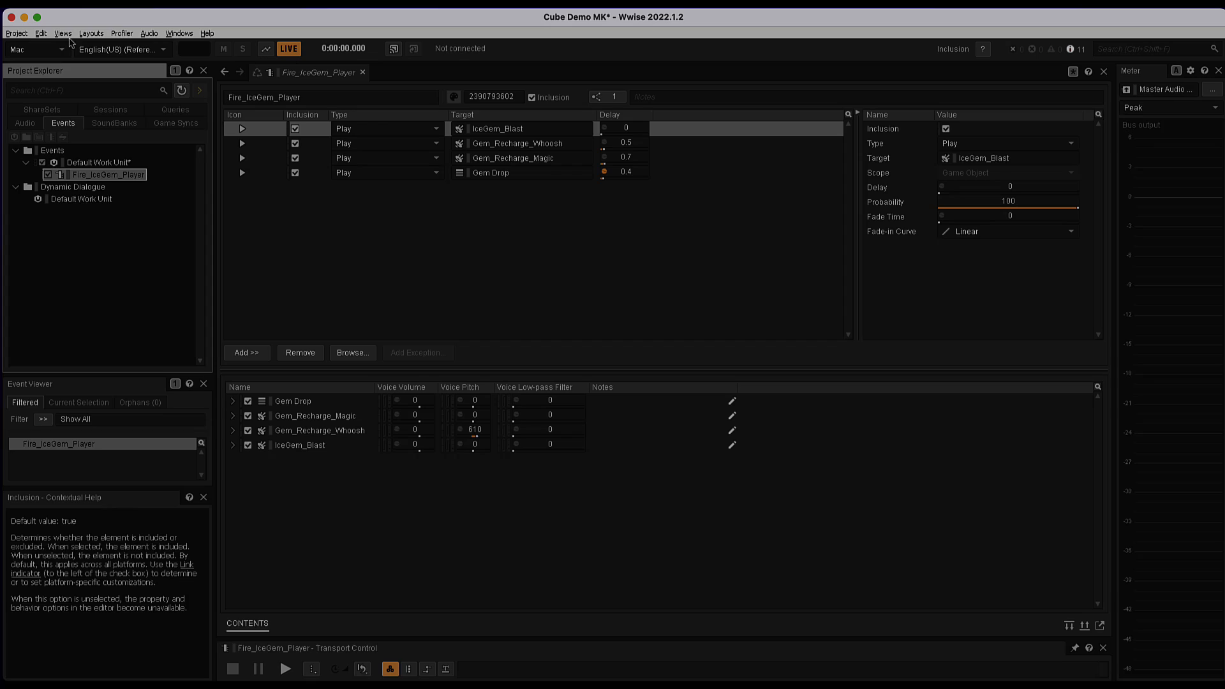
# Open the Capture Log, place its window clear of the main toolbar, and start a profiler capture
pyautogui.click(64, 34)
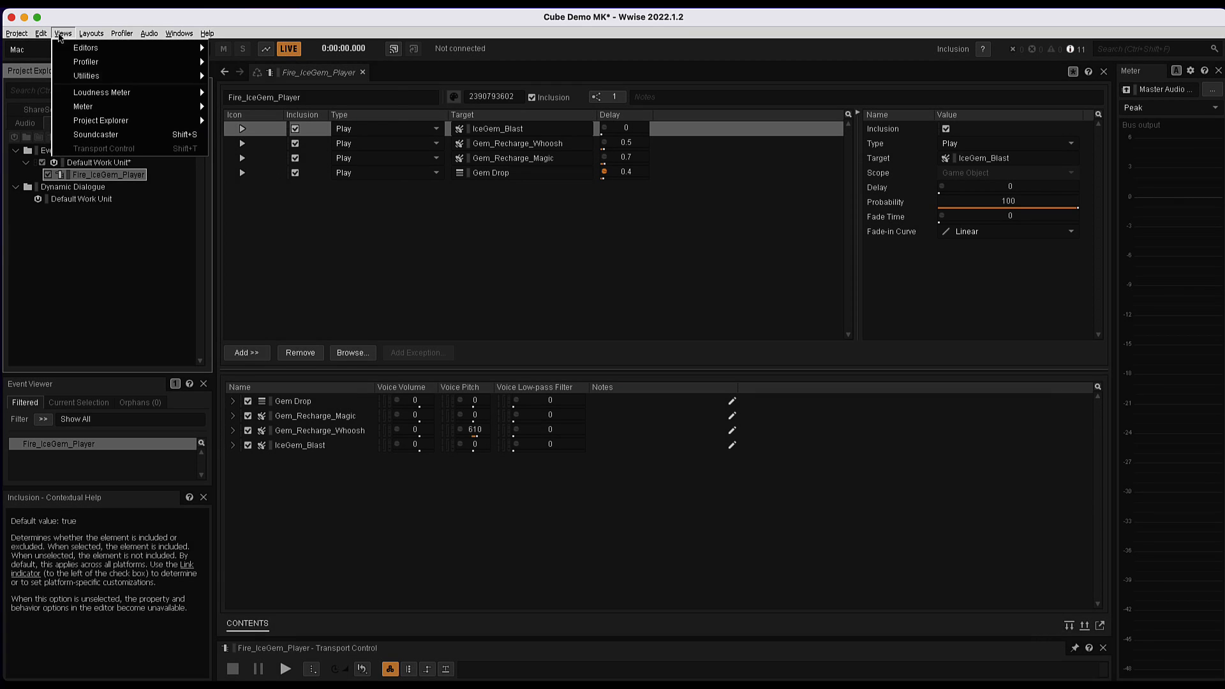
pyautogui.moveTo(86, 64)
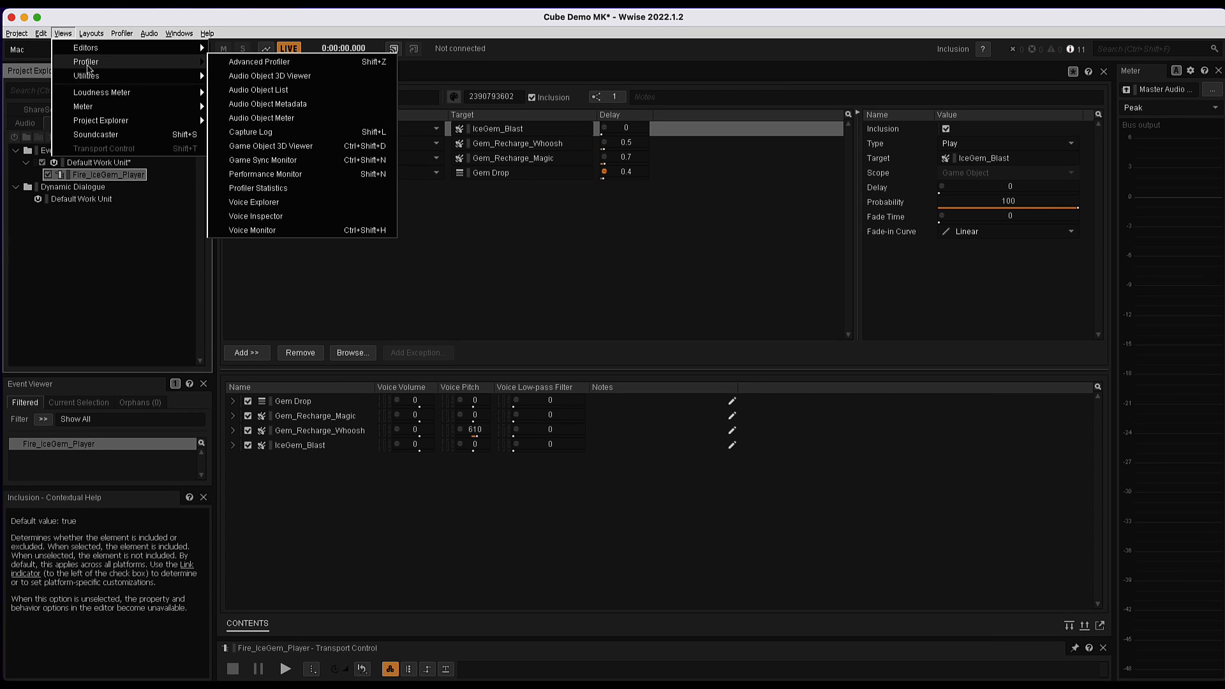
pyautogui.click(276, 134)
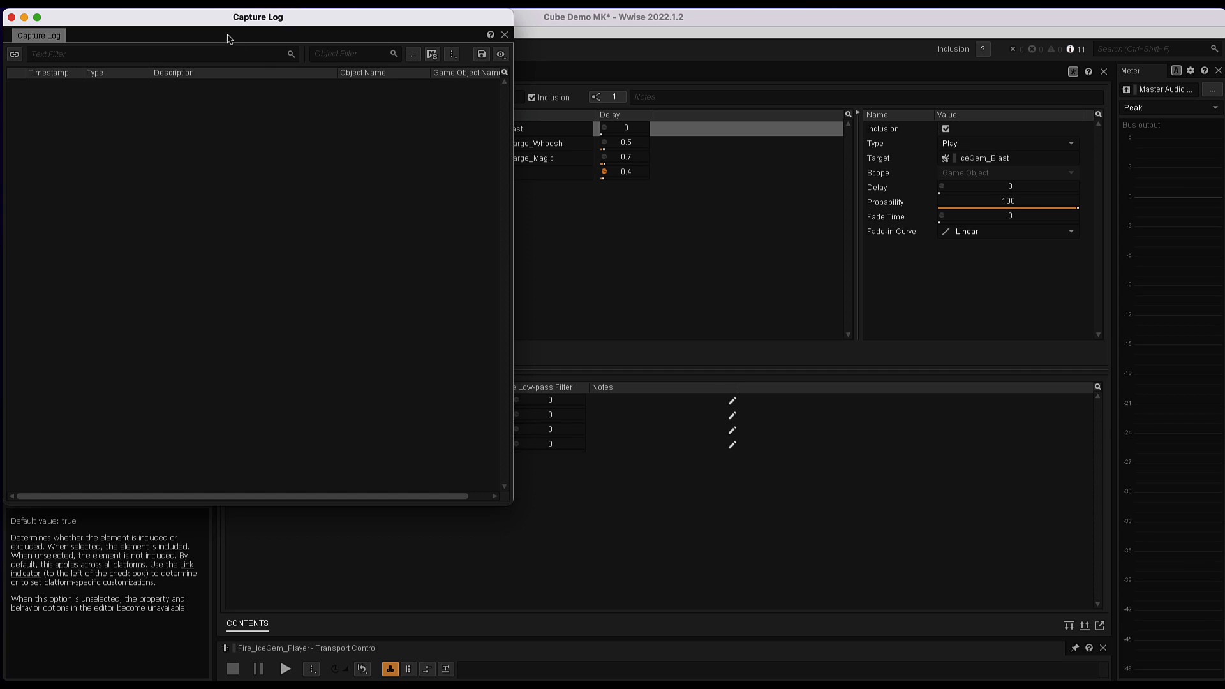
pyautogui.moveTo(307, 25); pyautogui.dragTo(394, 131)
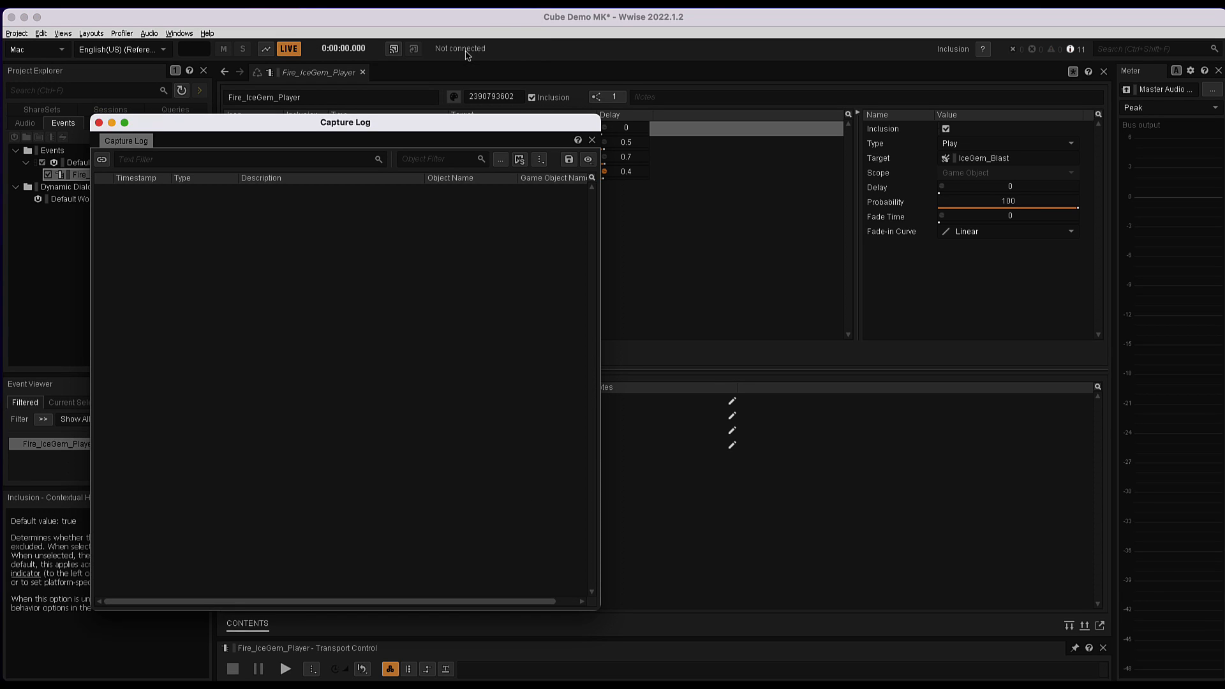
pyautogui.click(265, 50)
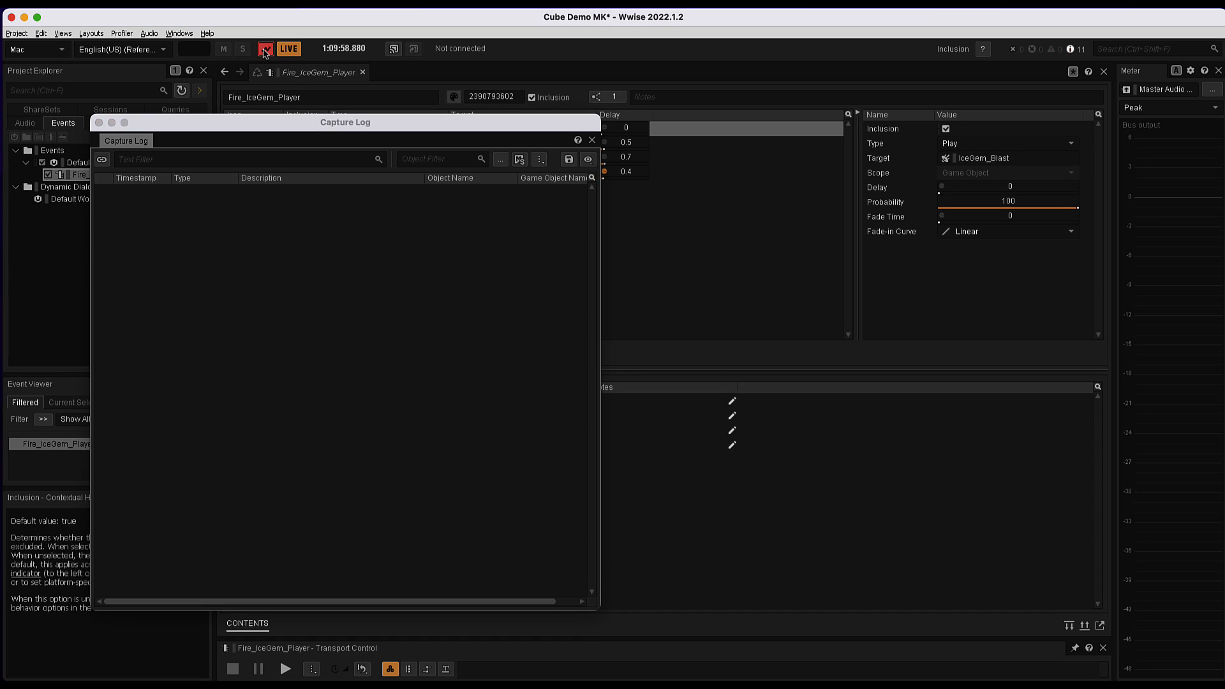
pyautogui.moveTo(273, 123); pyautogui.dragTo(284, 95)
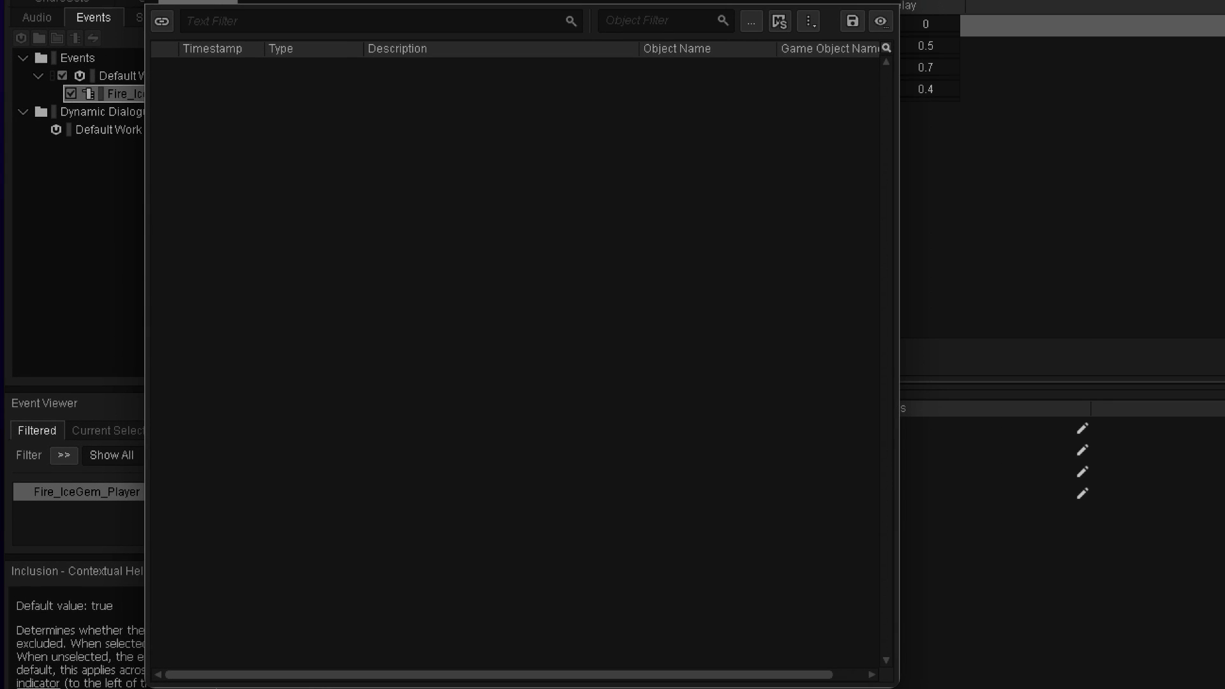
# Play Fire_IceGem_Player twice, compare Gem Drop's randomized delays in the Capture Log, and close the log
pyautogui.press('space')
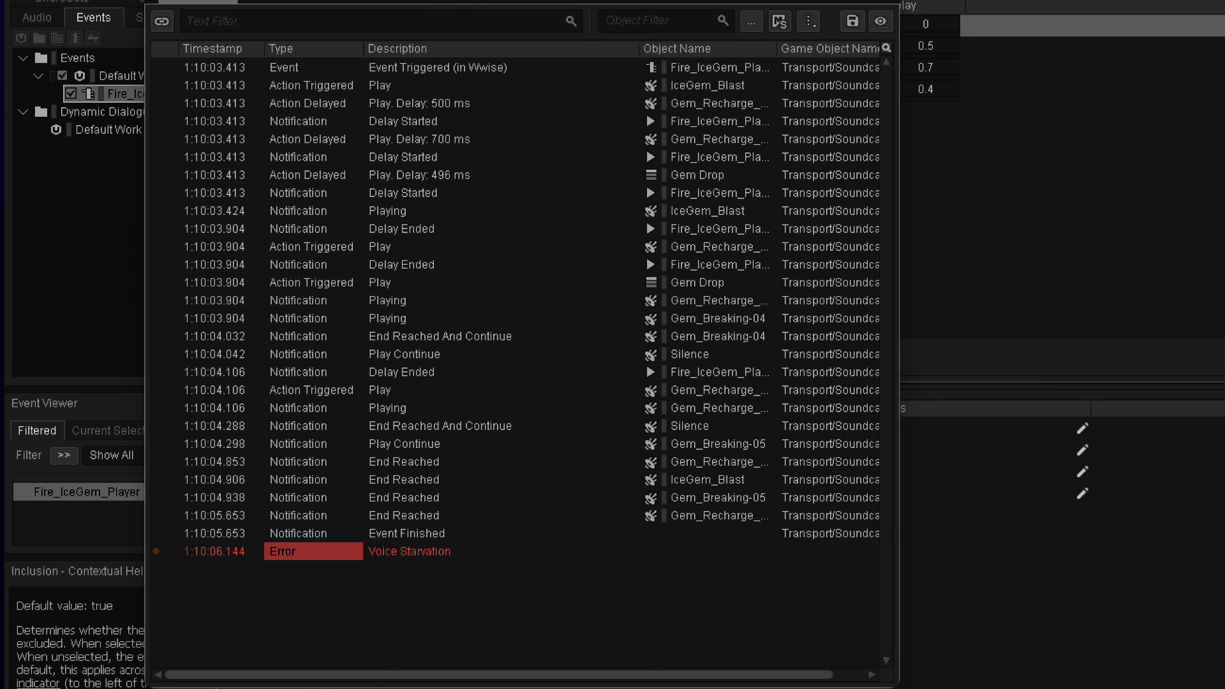
pyautogui.press('space')
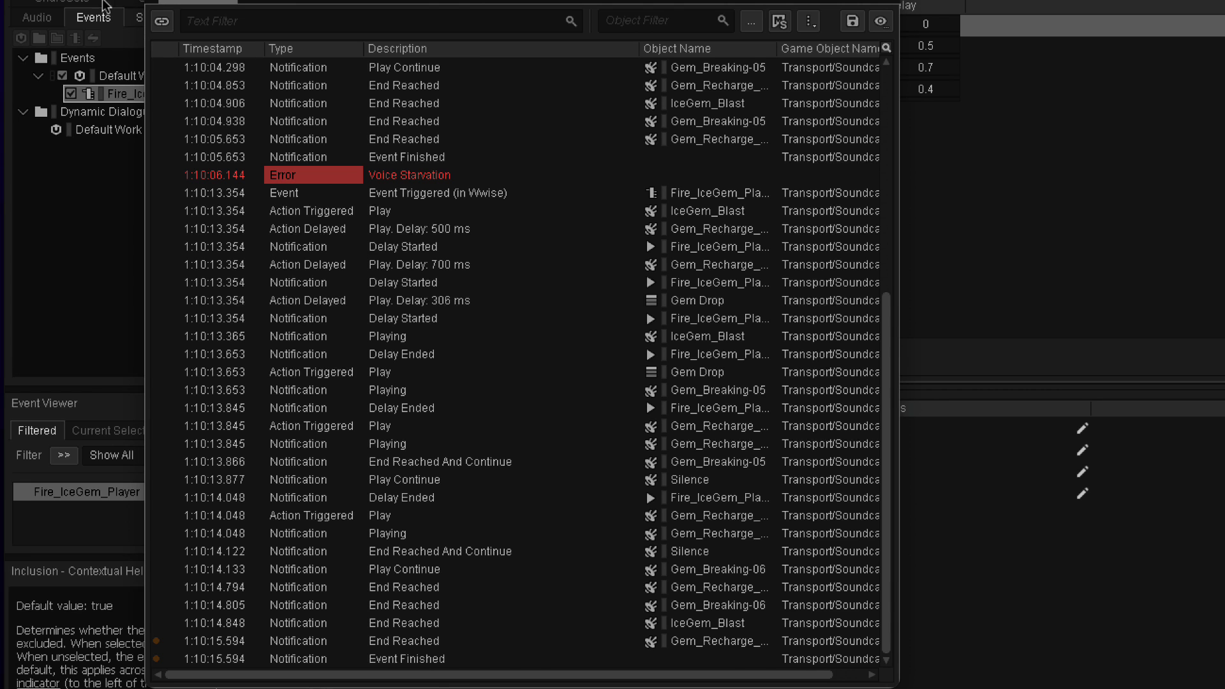
pyautogui.press('Escape')
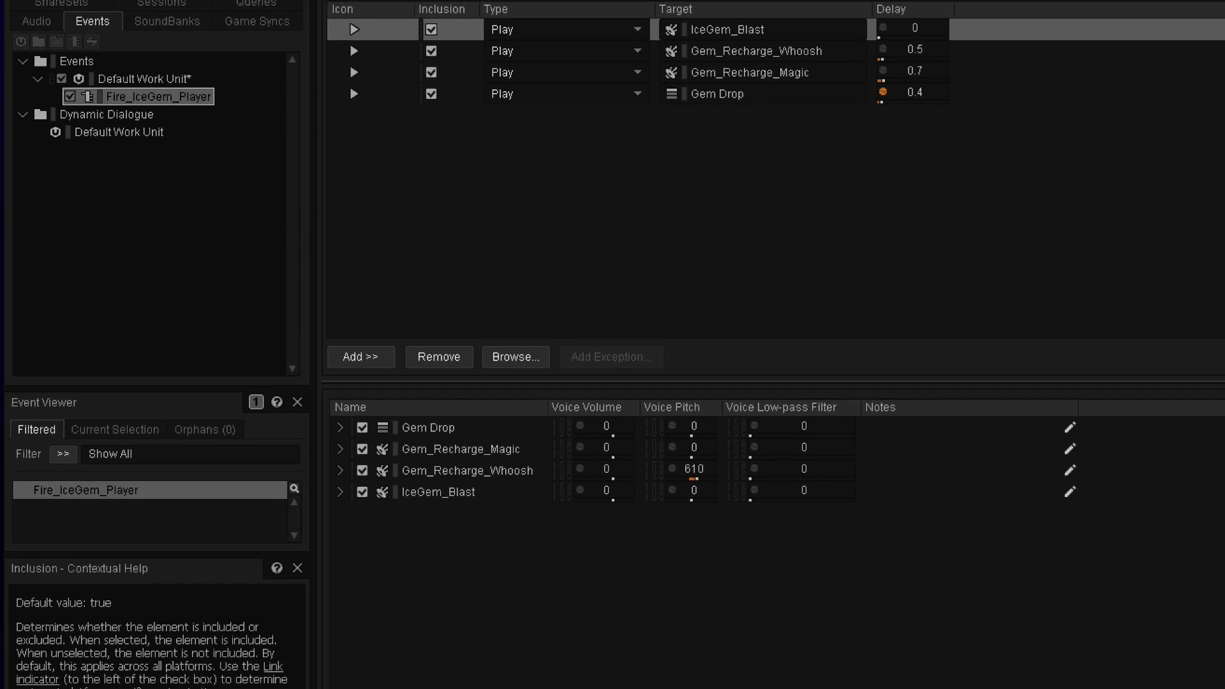